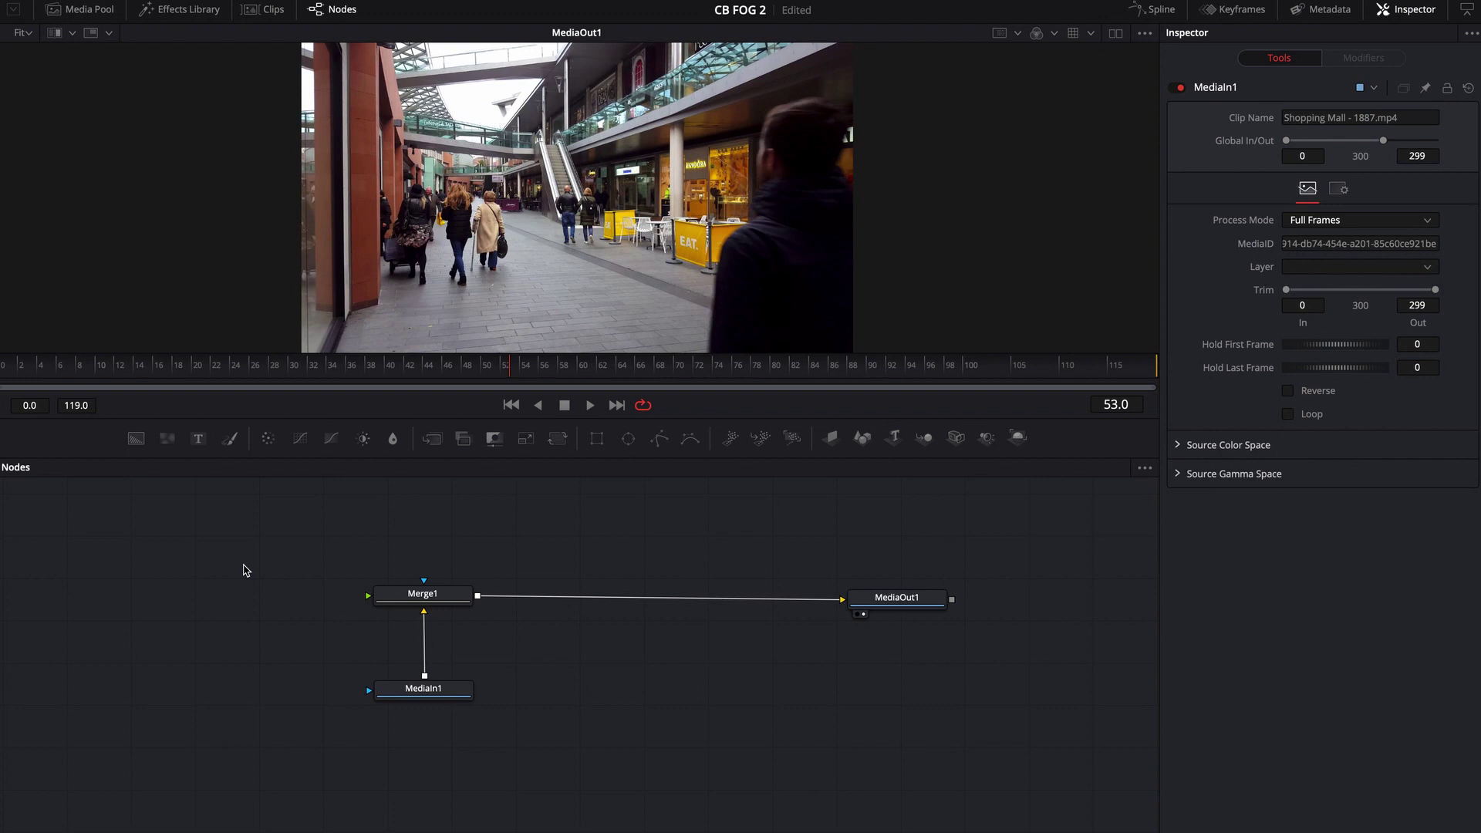
# Add a CBFog node via a 'cbf' search, wire it into Merge1 over the mall clip, and play a preview
pyautogui.hotkey('shift', 'space')
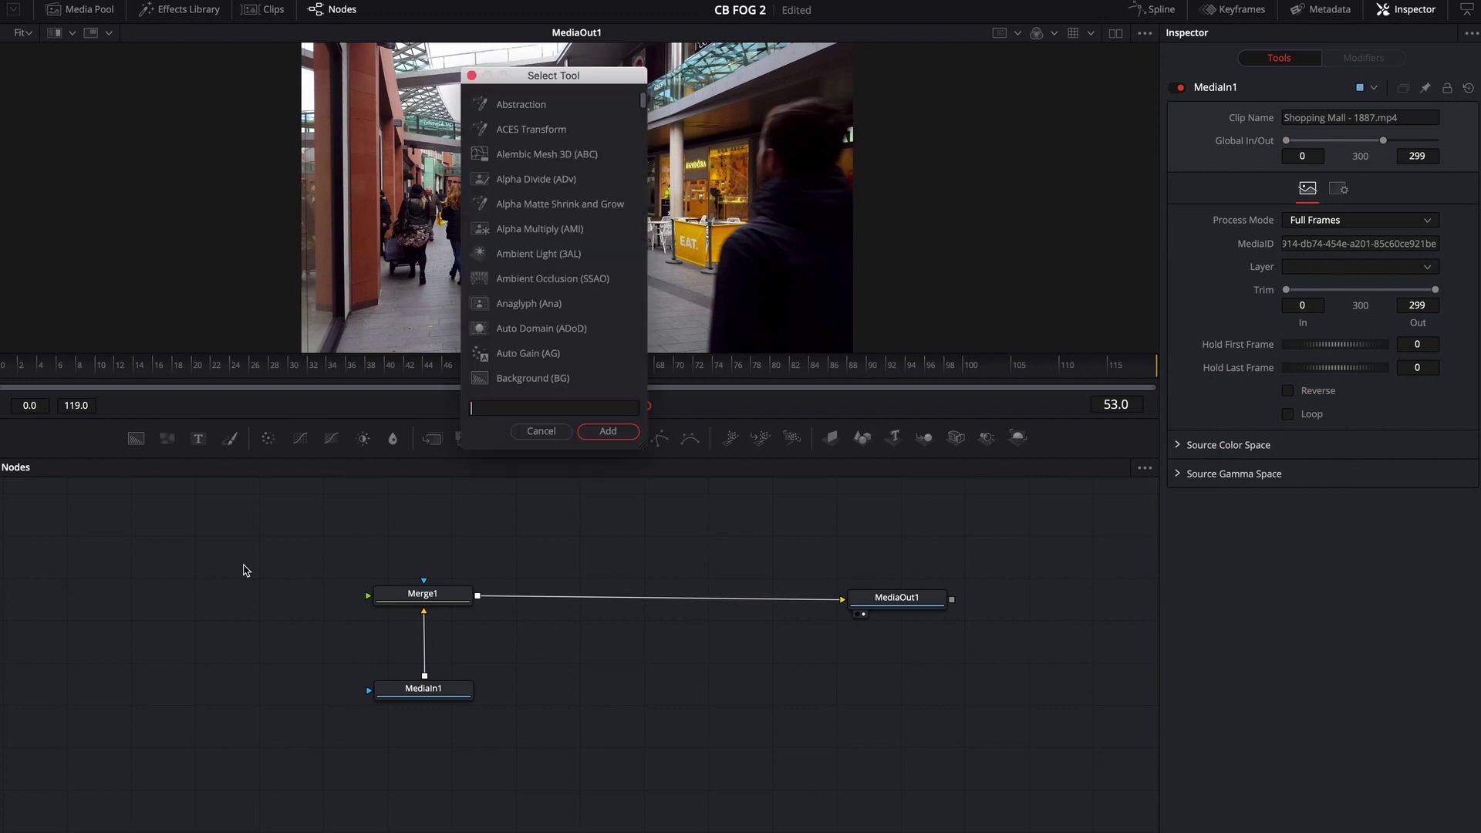
pyautogui.write('cbf')
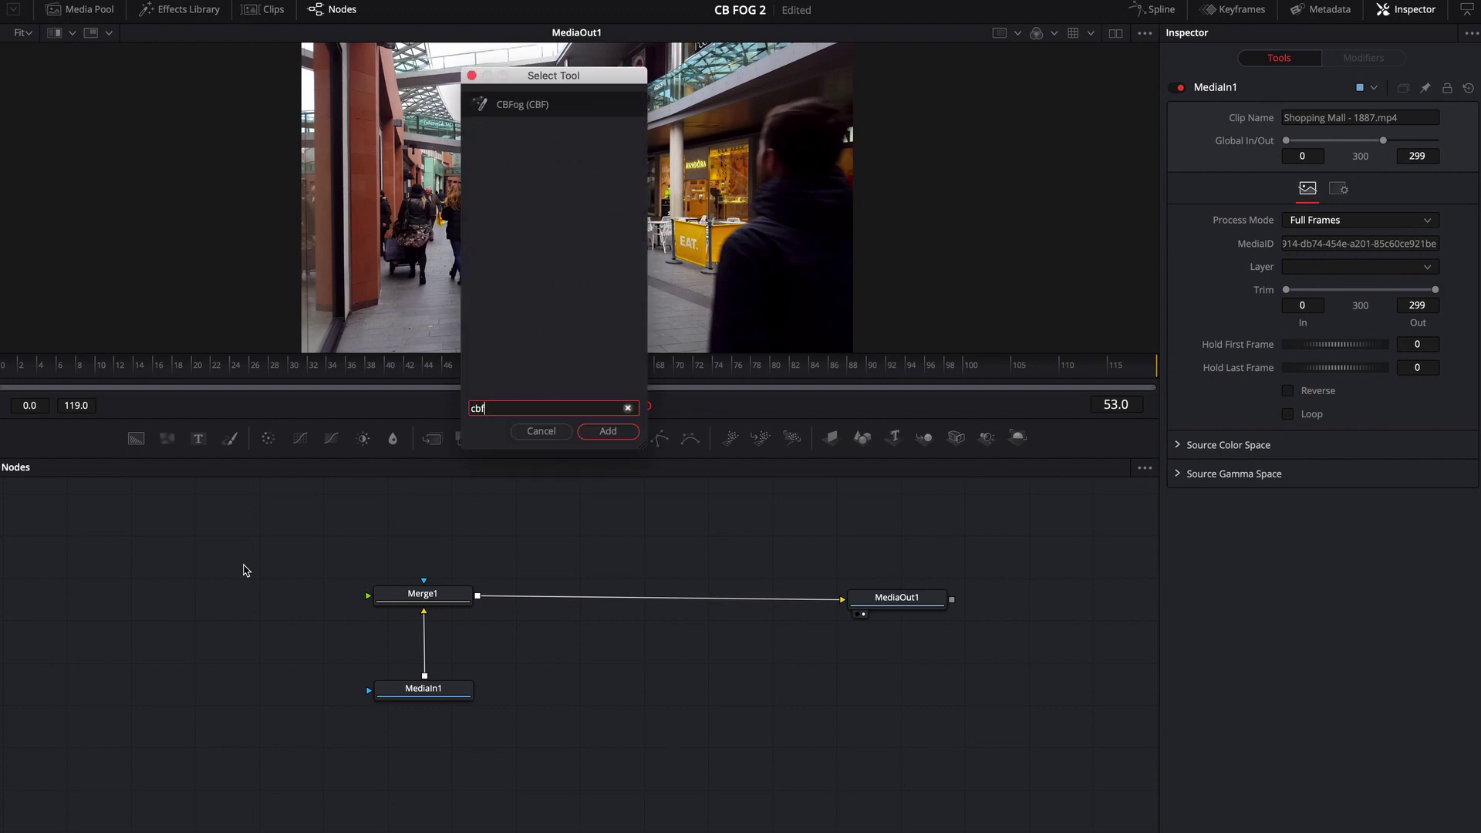
pyautogui.press('Return')
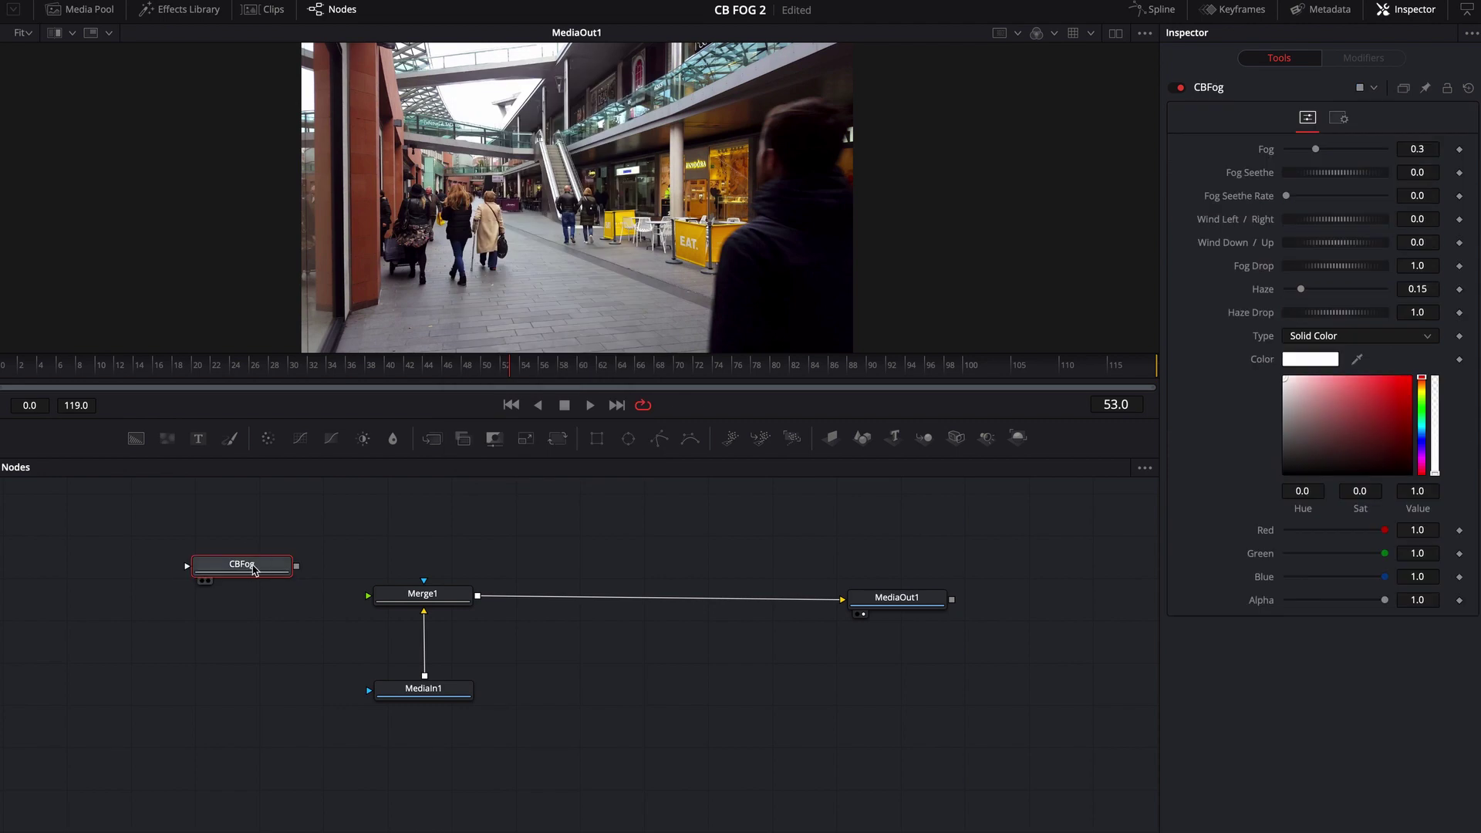
pyautogui.moveTo(246, 569); pyautogui.dragTo(264, 581)
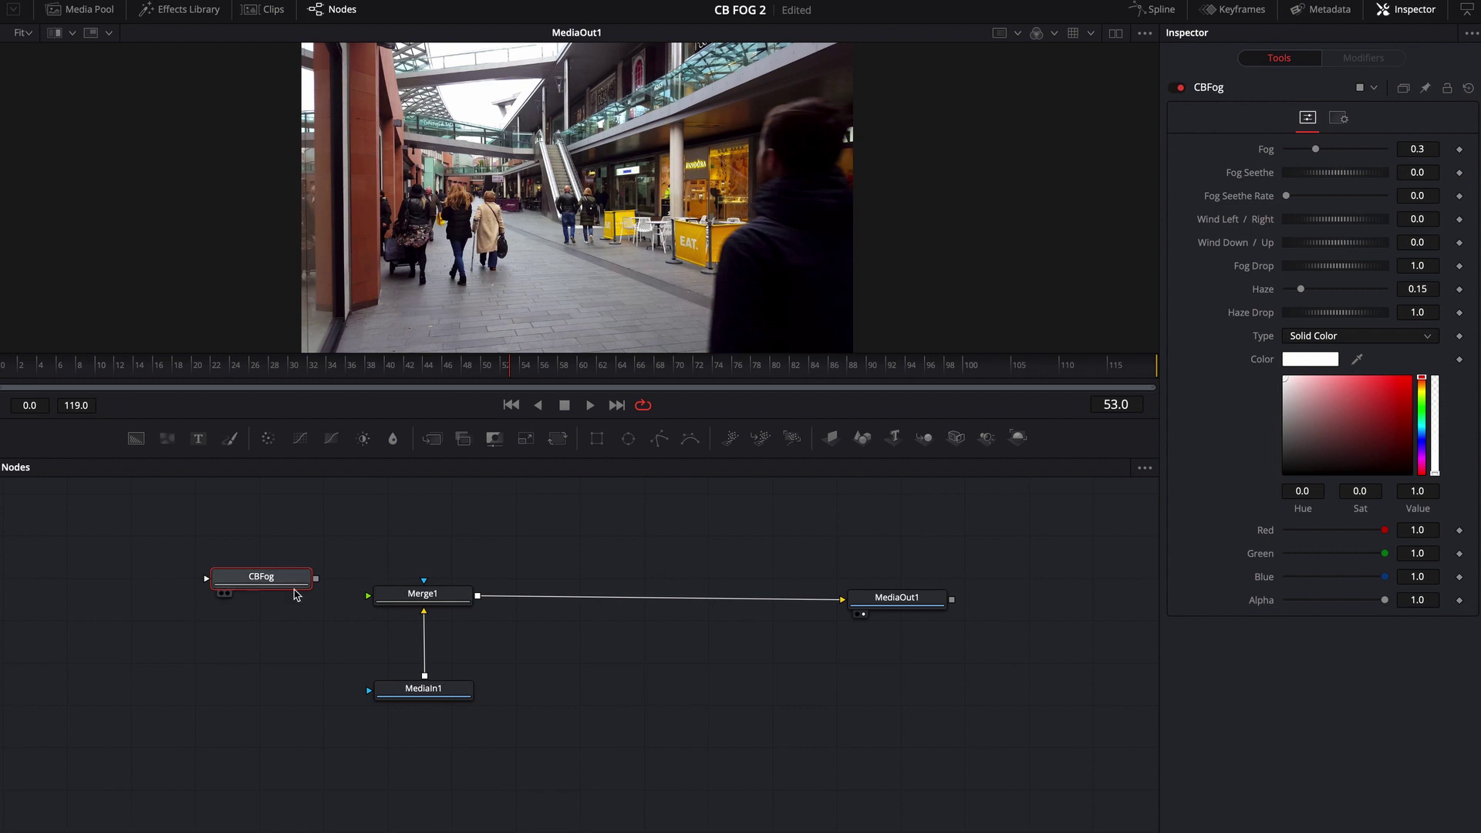
pyautogui.moveTo(291, 584); pyautogui.dragTo(390, 599)
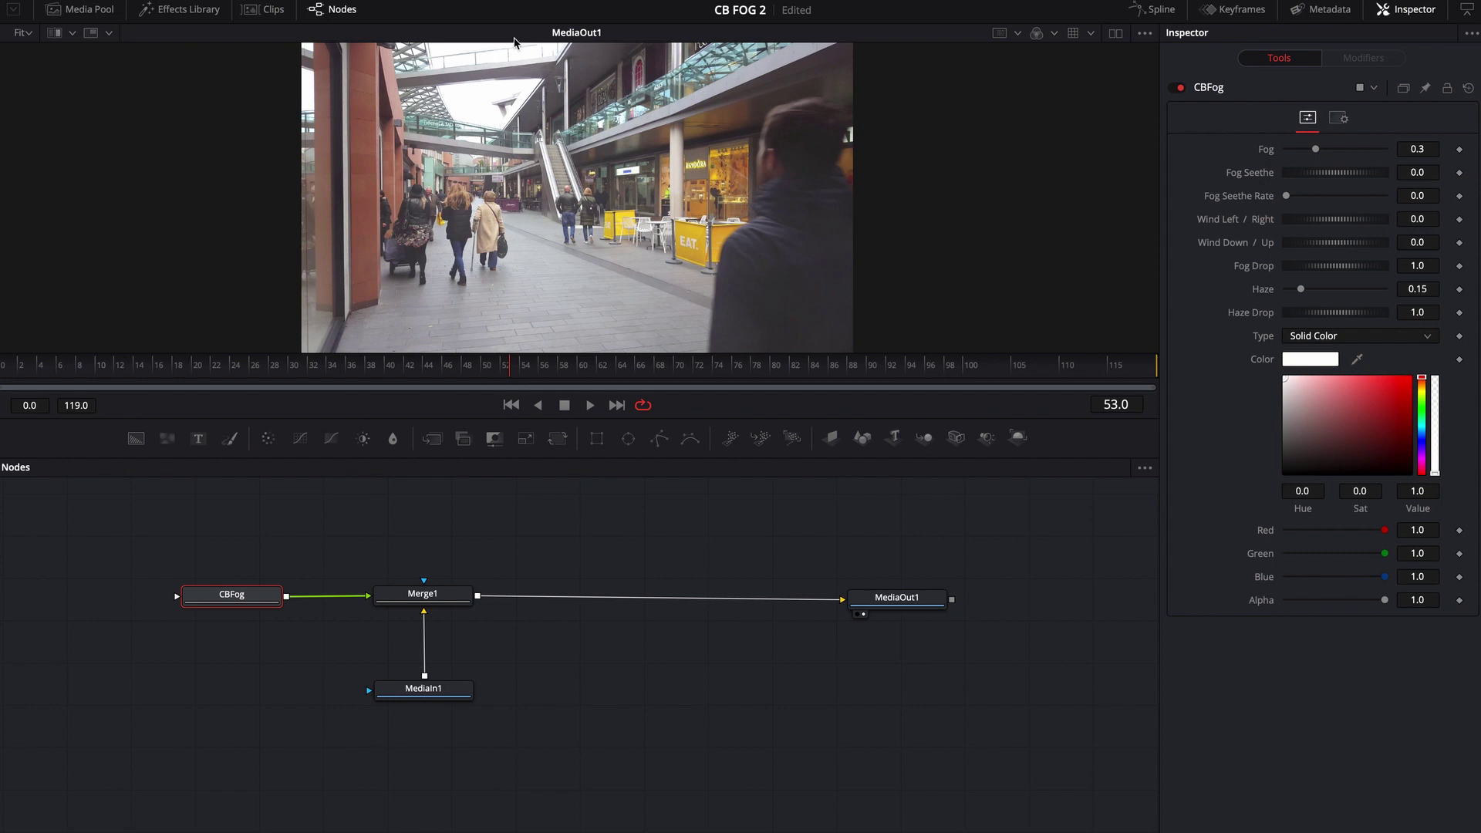
pyautogui.press('space')
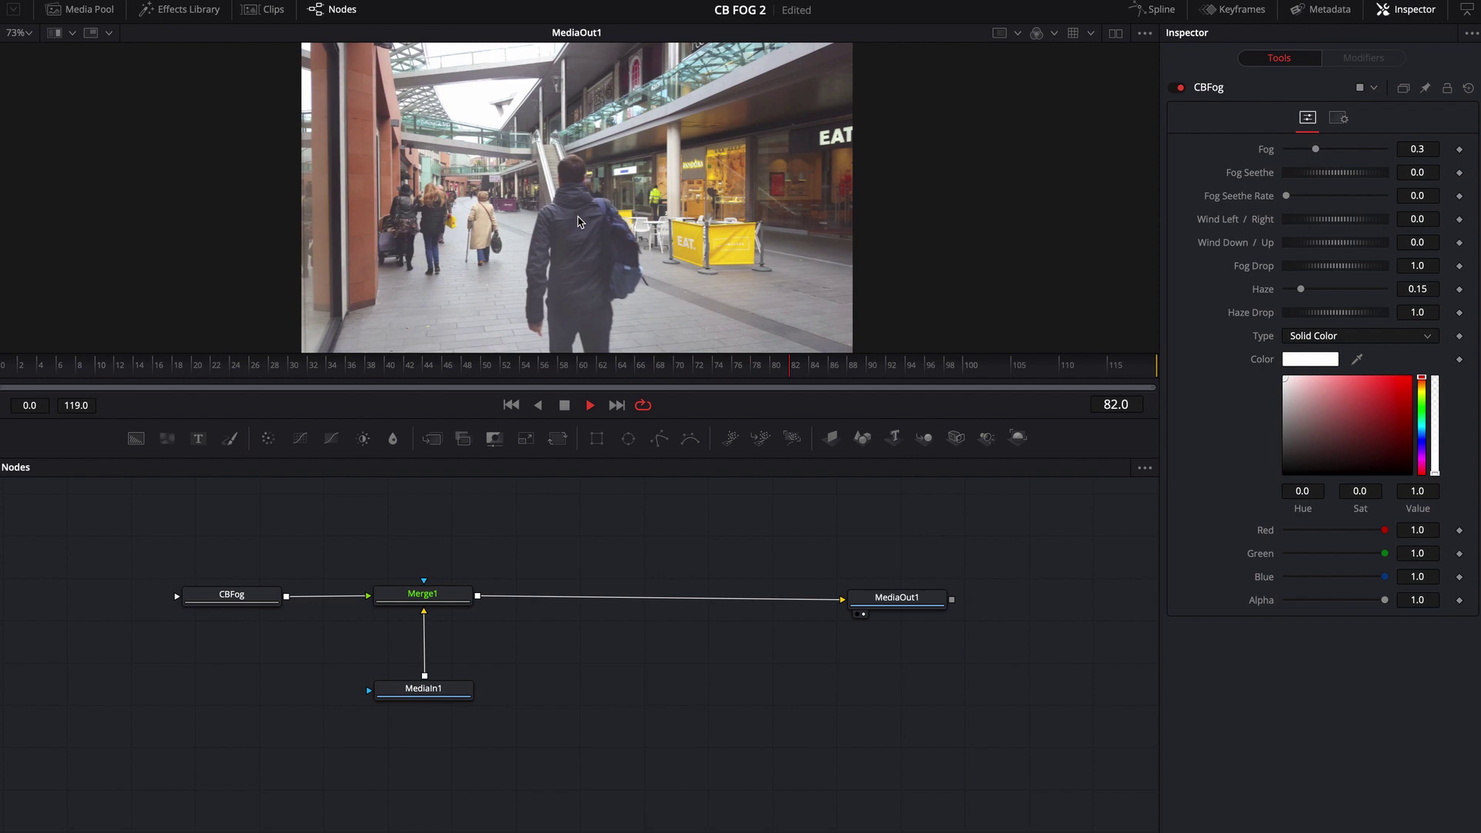
# Stop playback and set CBFog to Fog 0.661, Fog Seethe 0.203 and Haze about 0.28
pyautogui.press('space')
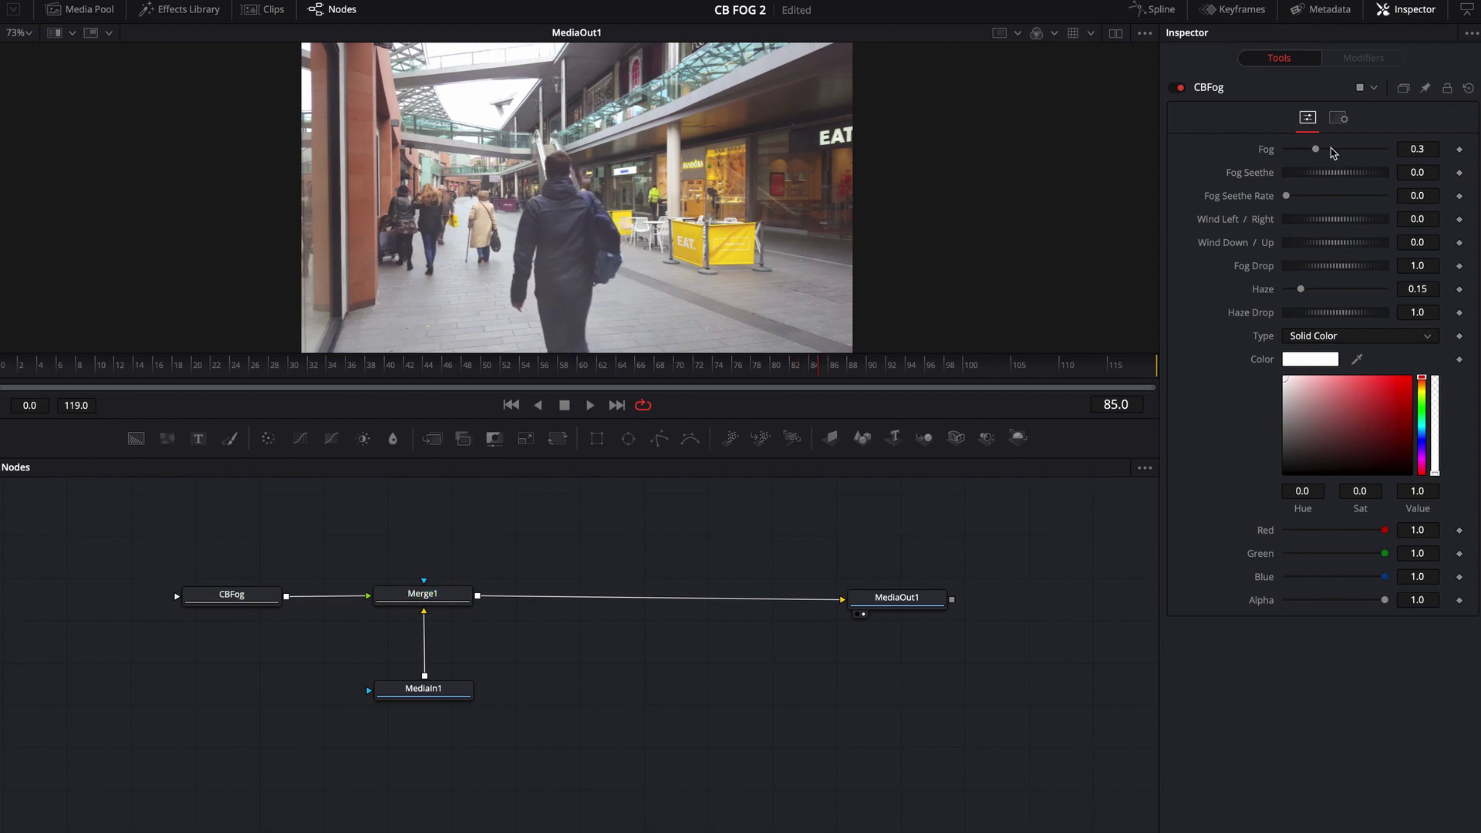
pyautogui.moveTo(1316, 149); pyautogui.dragTo(1354, 152)
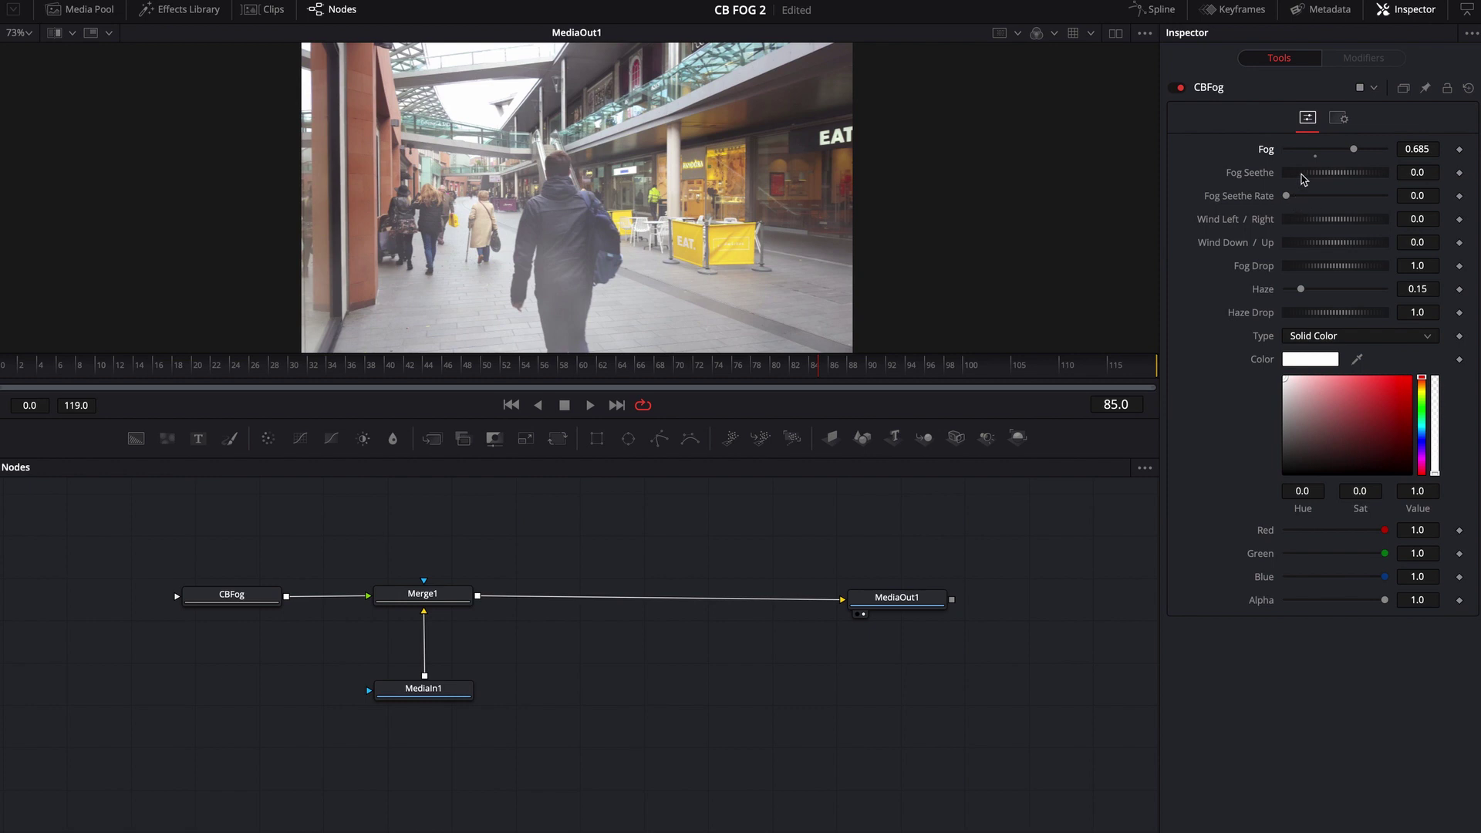
pyautogui.moveTo(1323, 175); pyautogui.dragTo(1380, 176)
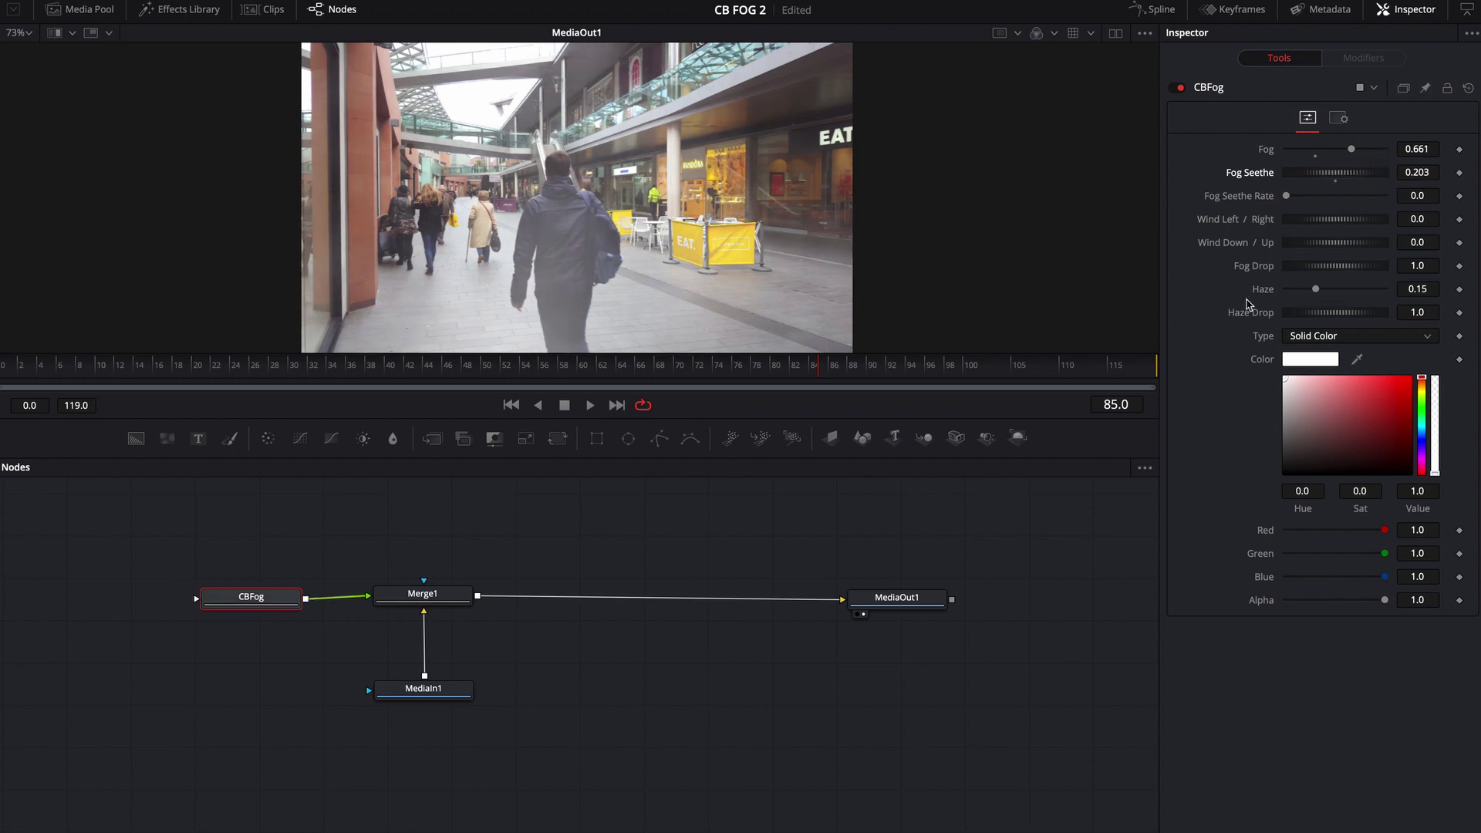
pyautogui.moveTo(1317, 290); pyautogui.dragTo(1357, 299)
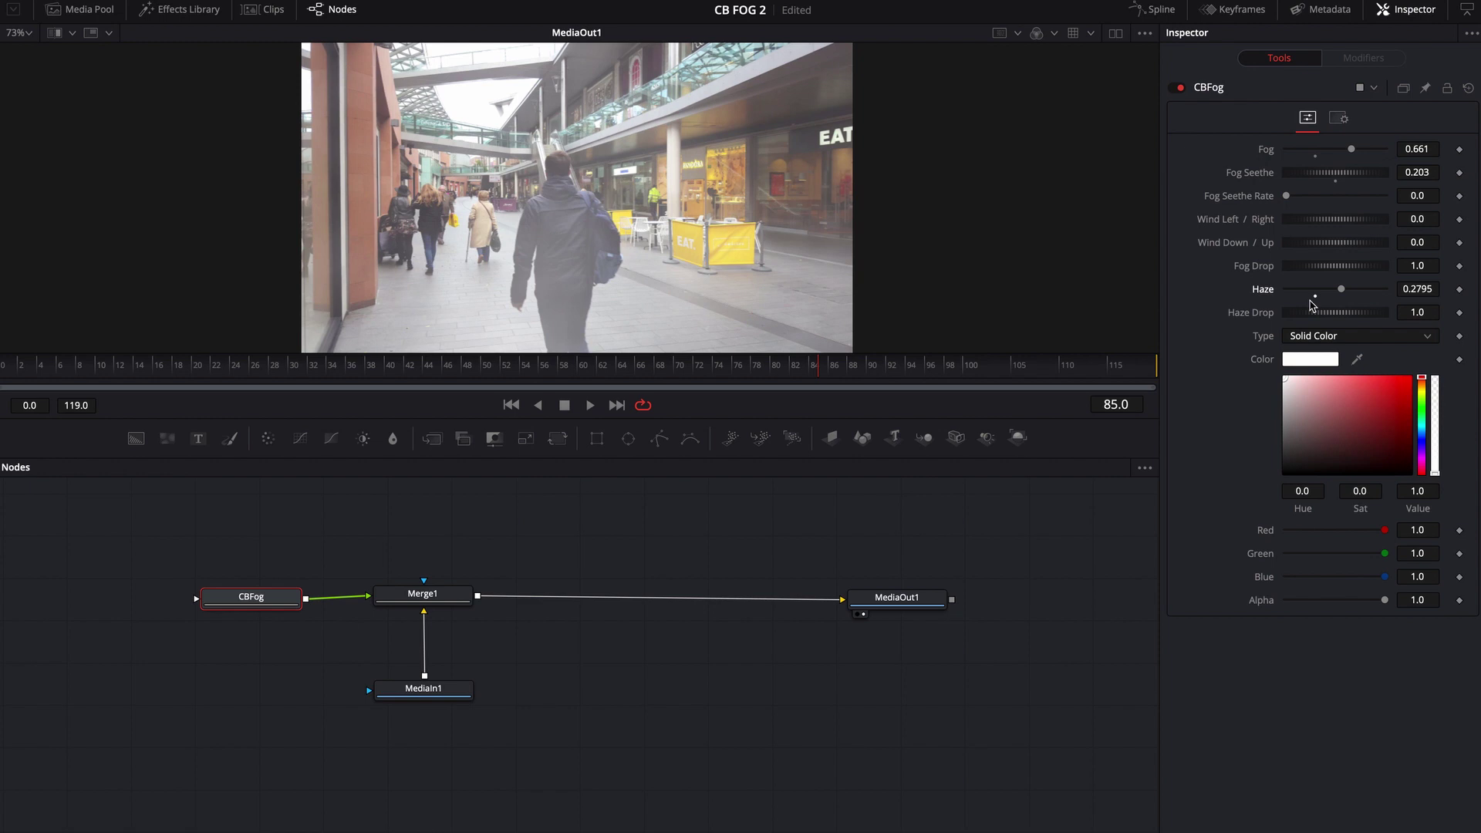
# Nudge Haze up, then test Haze Drop and Fog Drop and reset both to default
pyautogui.moveTo(1340, 290); pyautogui.dragTo(1353, 293)
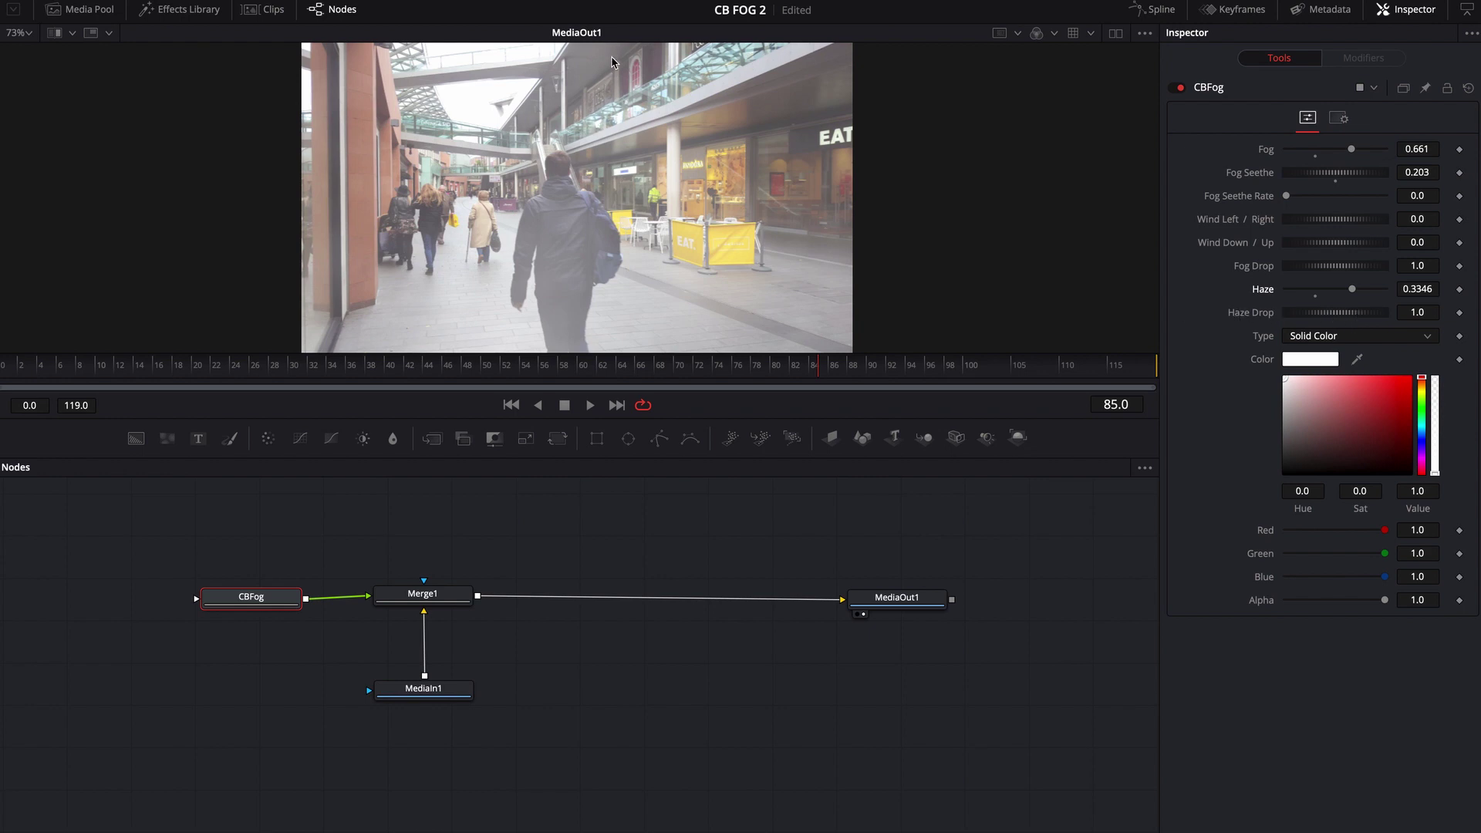
pyautogui.moveTo(1352, 317); pyautogui.dragTo(1257, 324)
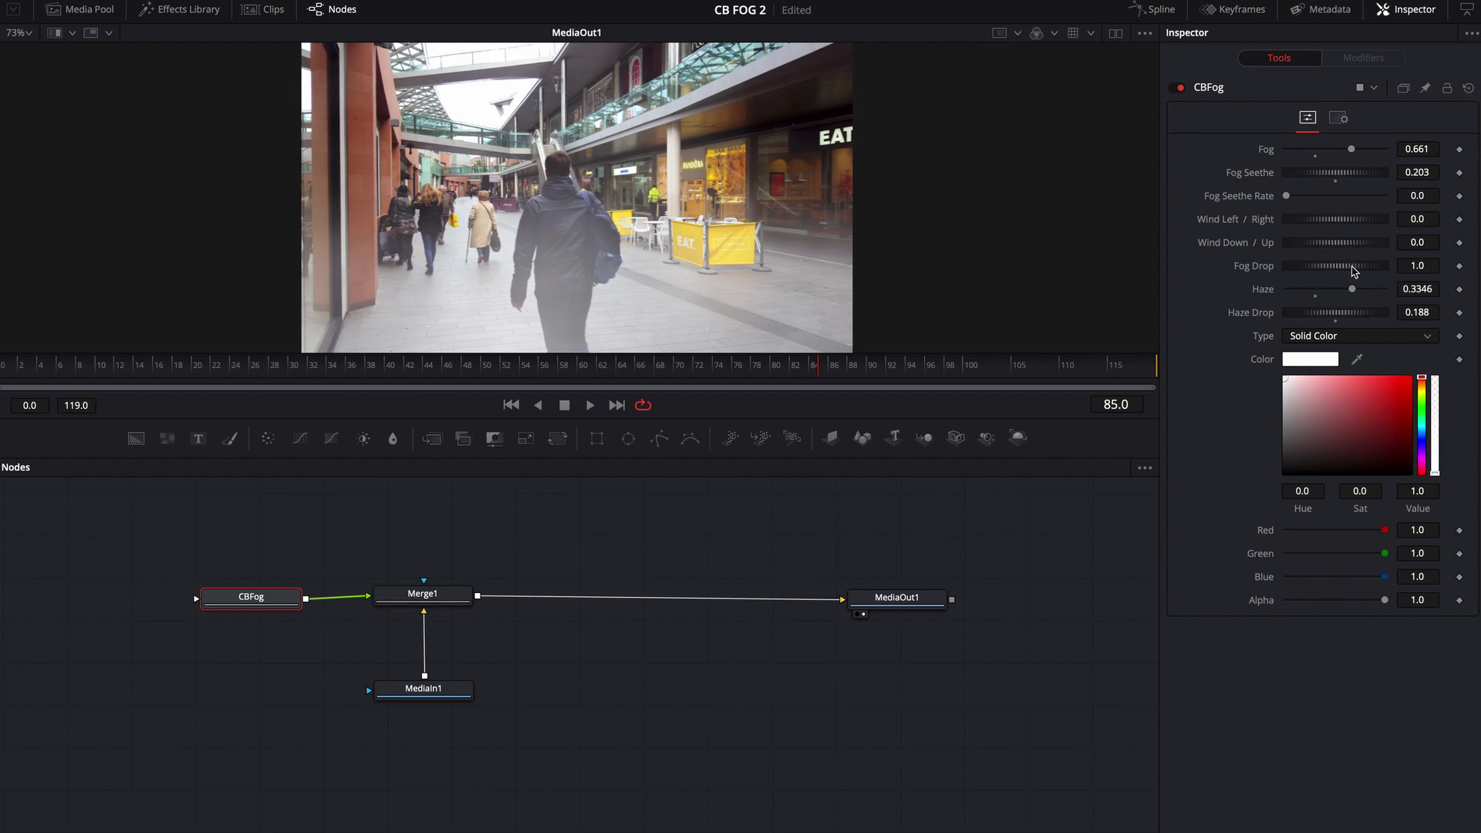
pyautogui.moveTo(1354, 270); pyautogui.dragTo(1335, 265)
pyautogui.doubleClick(1336, 318)
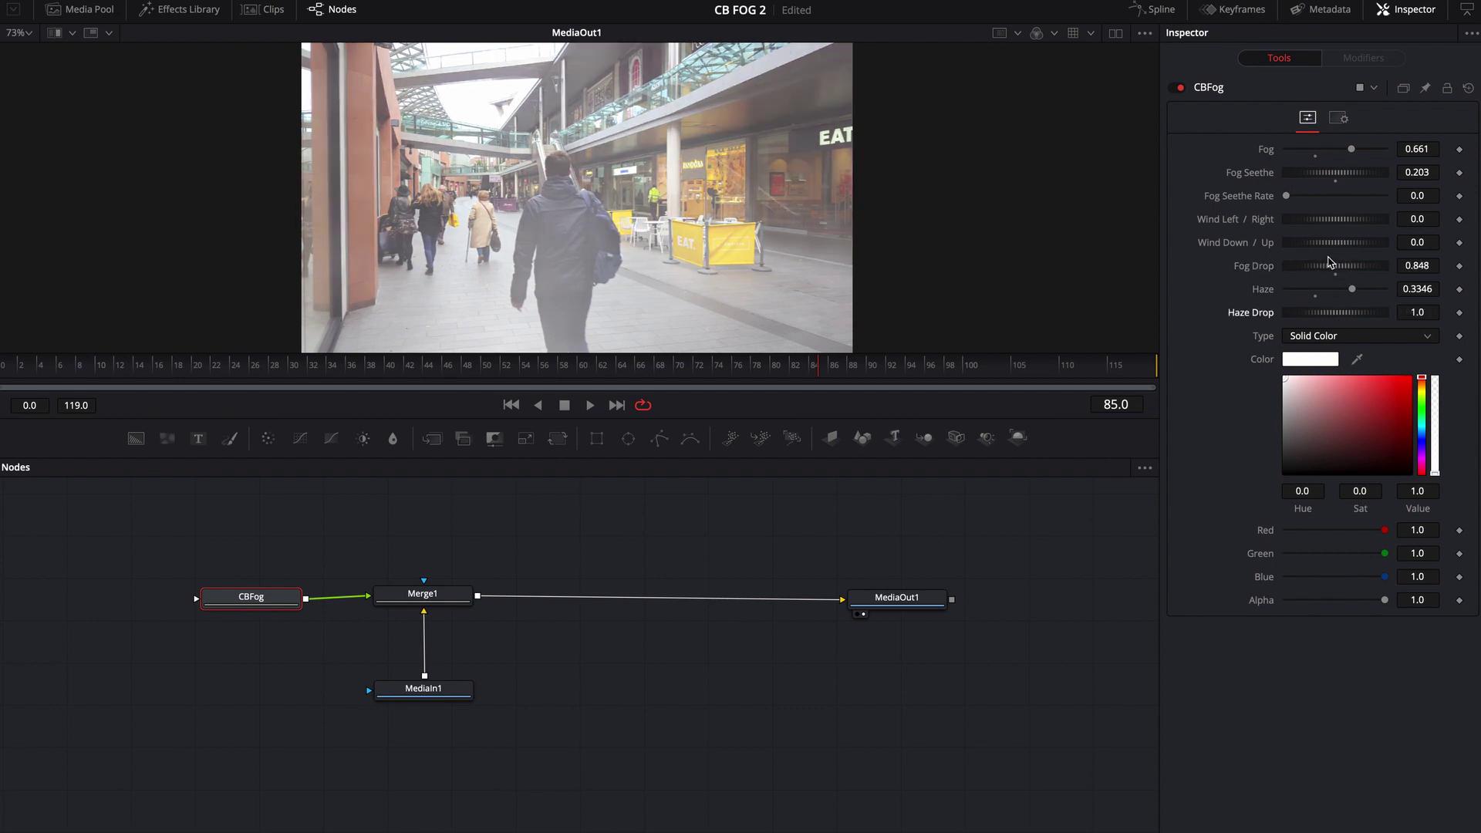
pyautogui.moveTo(1345, 270); pyautogui.dragTo(1294, 278)
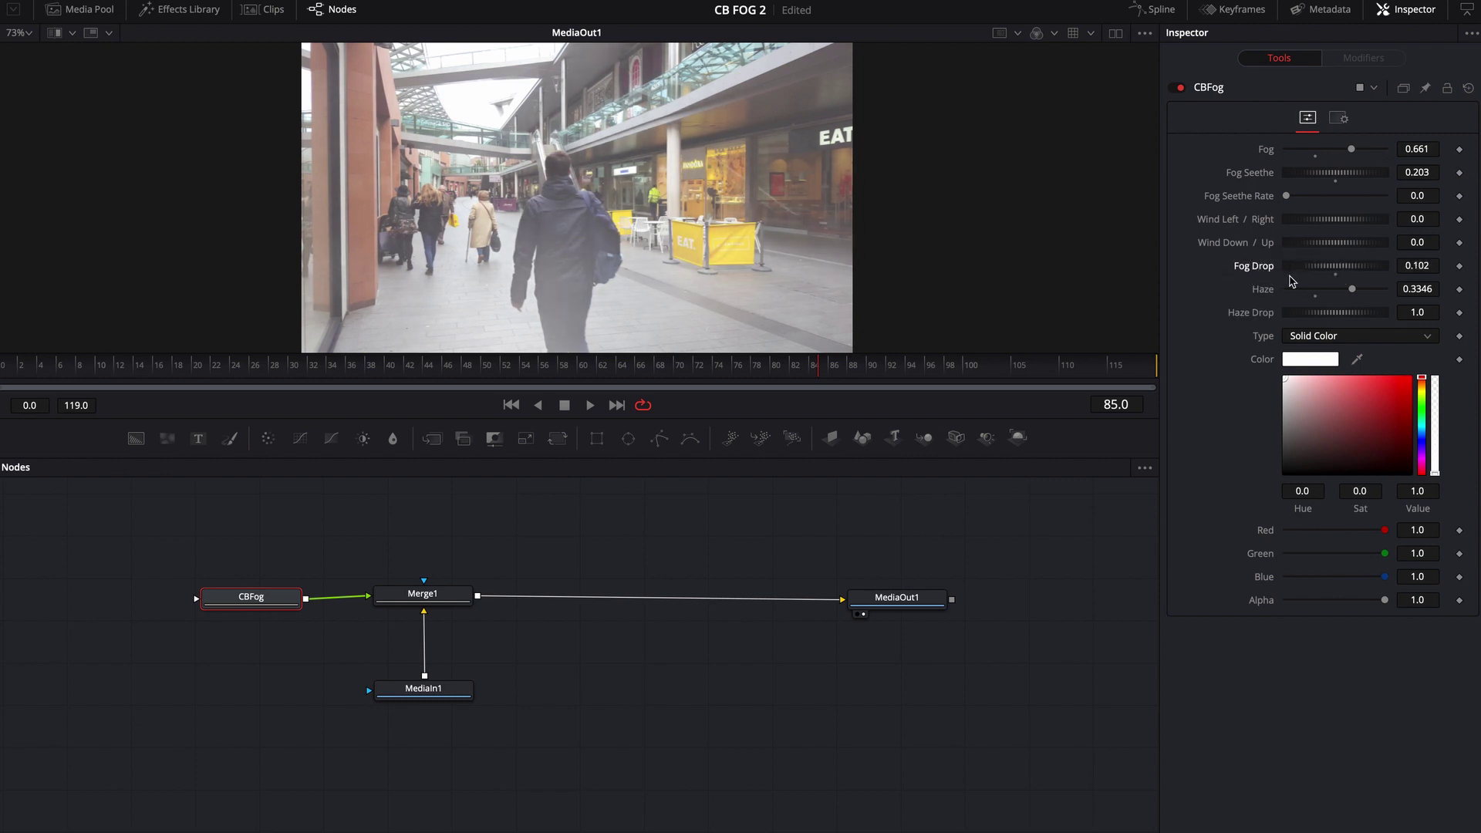
pyautogui.doubleClick(1334, 277)
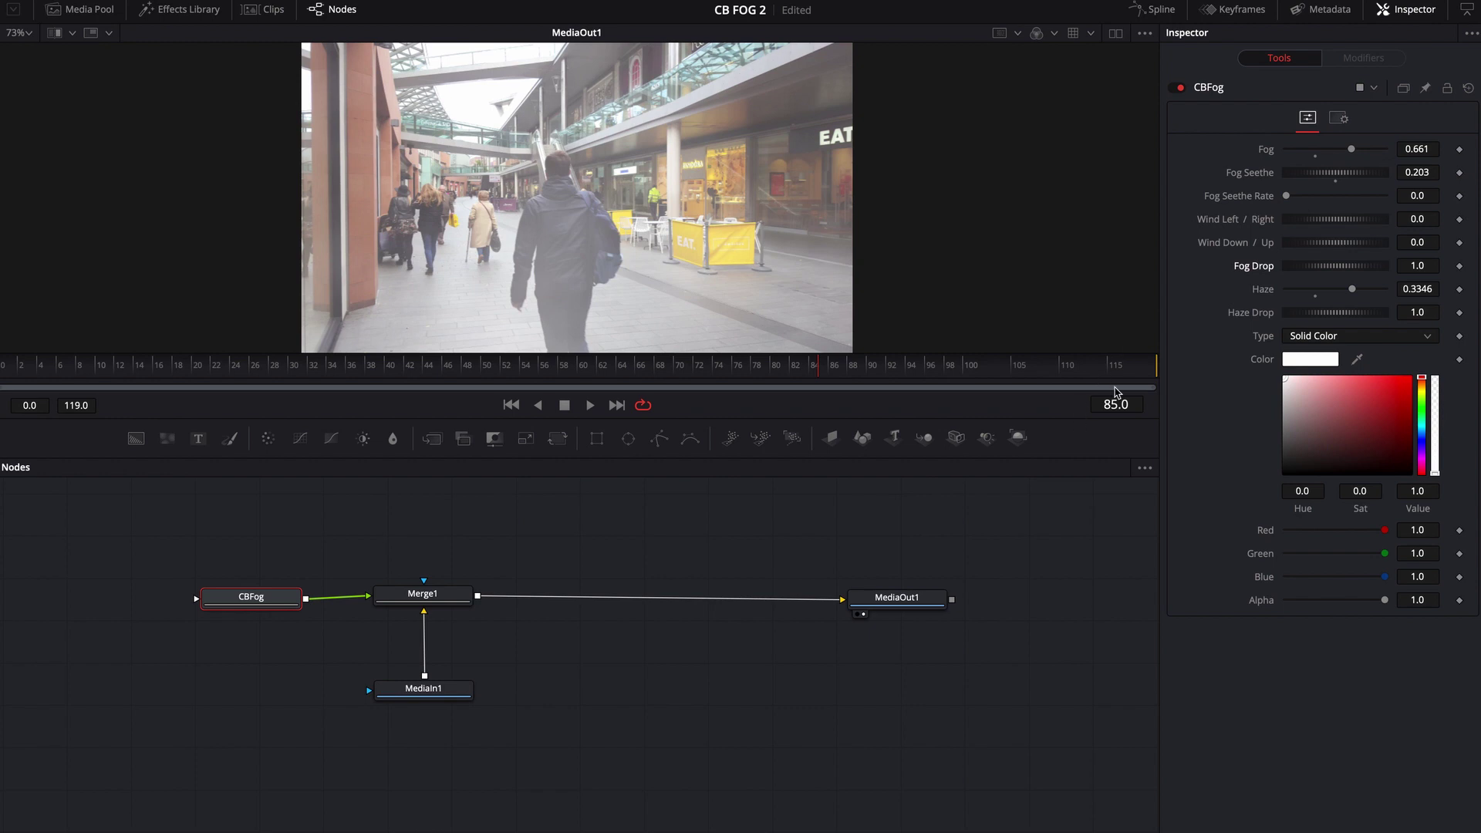
# Set Fog to full 1.0 and Haze to 0.15, leaving Fog Drop reset at 1.0
pyautogui.moveTo(1351, 149); pyautogui.dragTo(1428, 149)
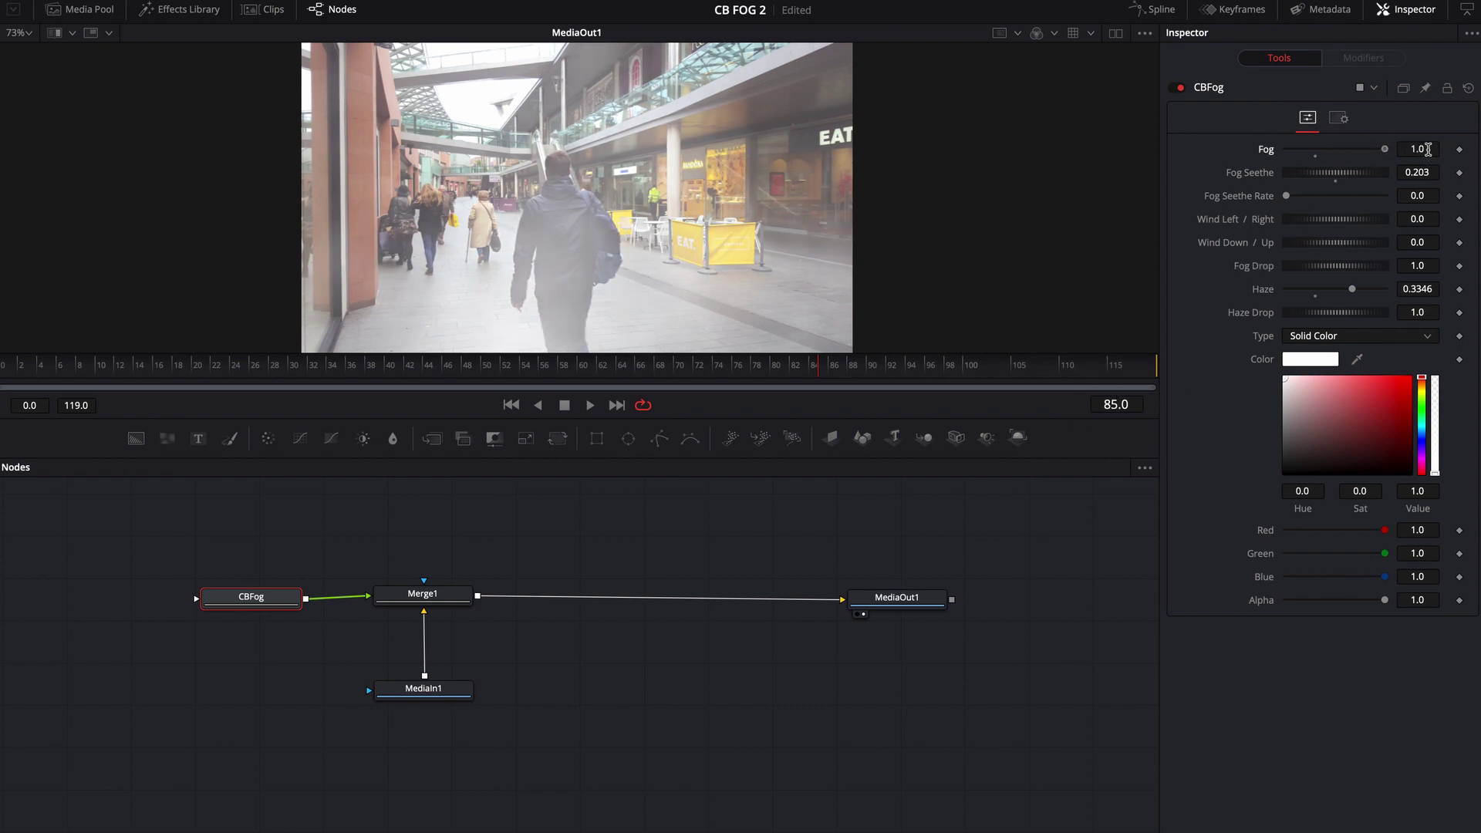
pyautogui.click(1319, 295)
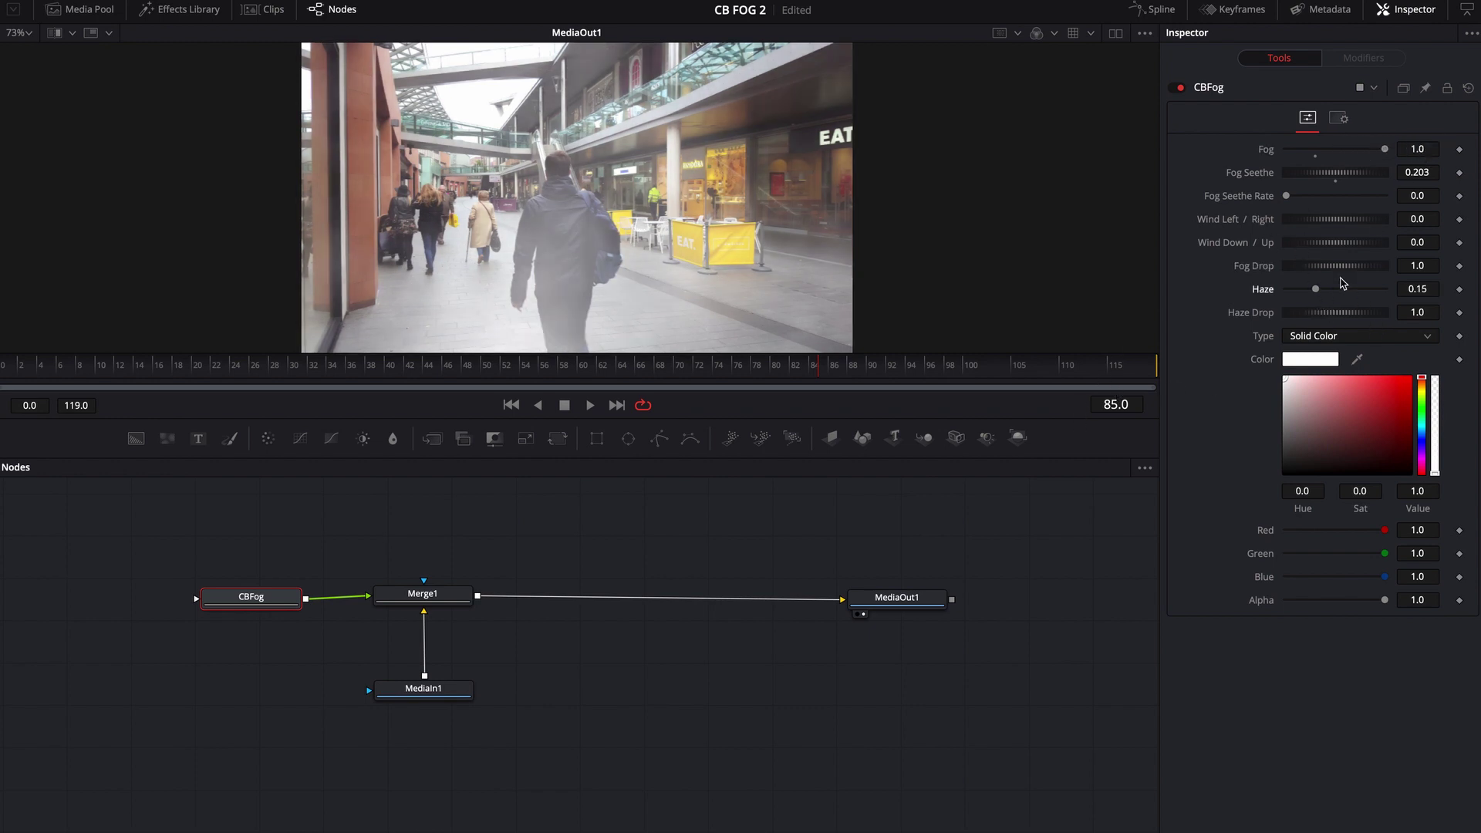
pyautogui.moveTo(1344, 270); pyautogui.dragTo(1278, 274)
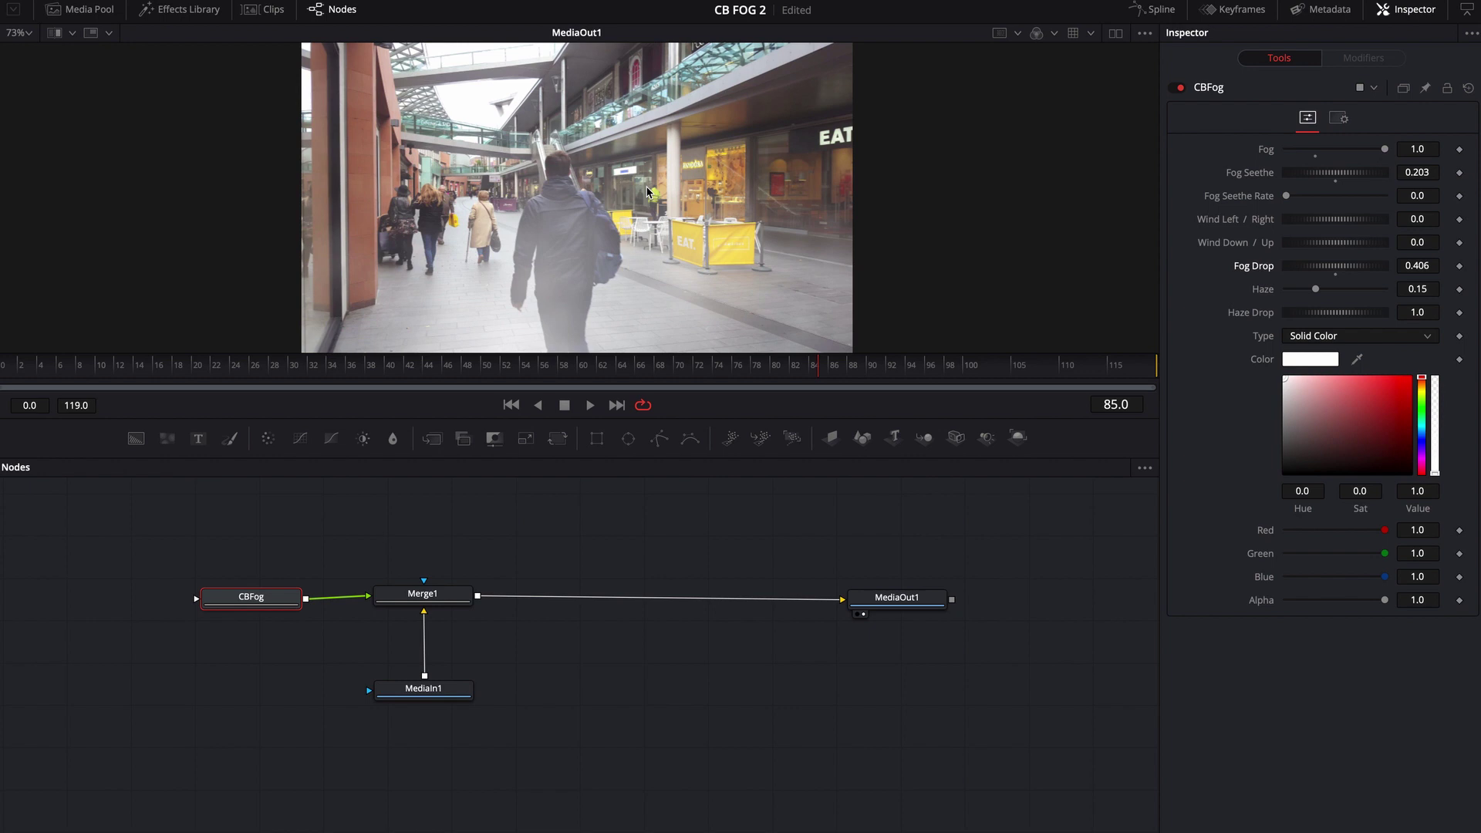
pyautogui.doubleClick(1337, 272)
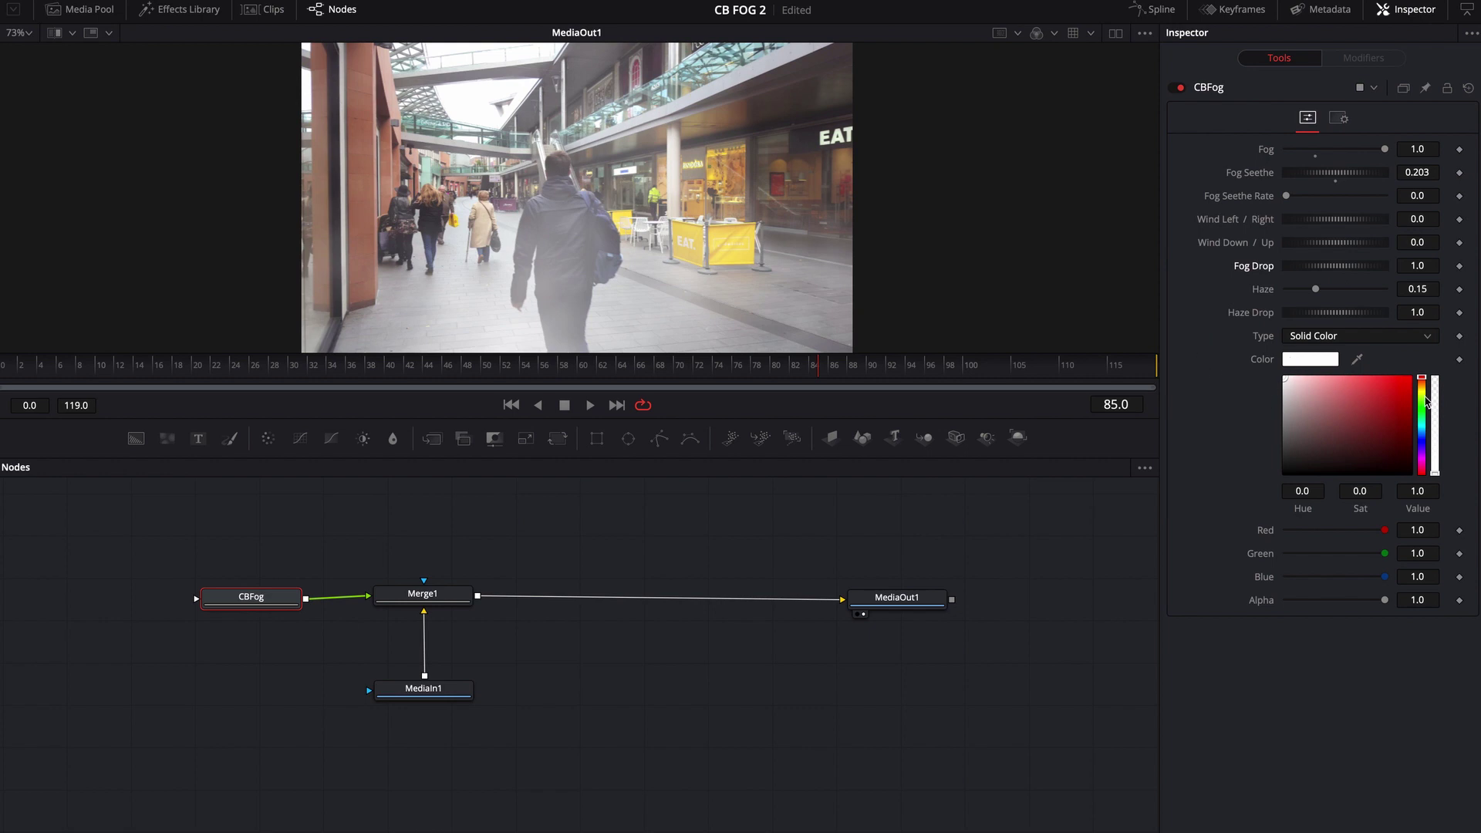
# Preview cyan, blue, green and purple fog tints, then reset Fog Seethe to 0.0
pyautogui.moveTo(1425, 401); pyautogui.dragTo(1424, 429)
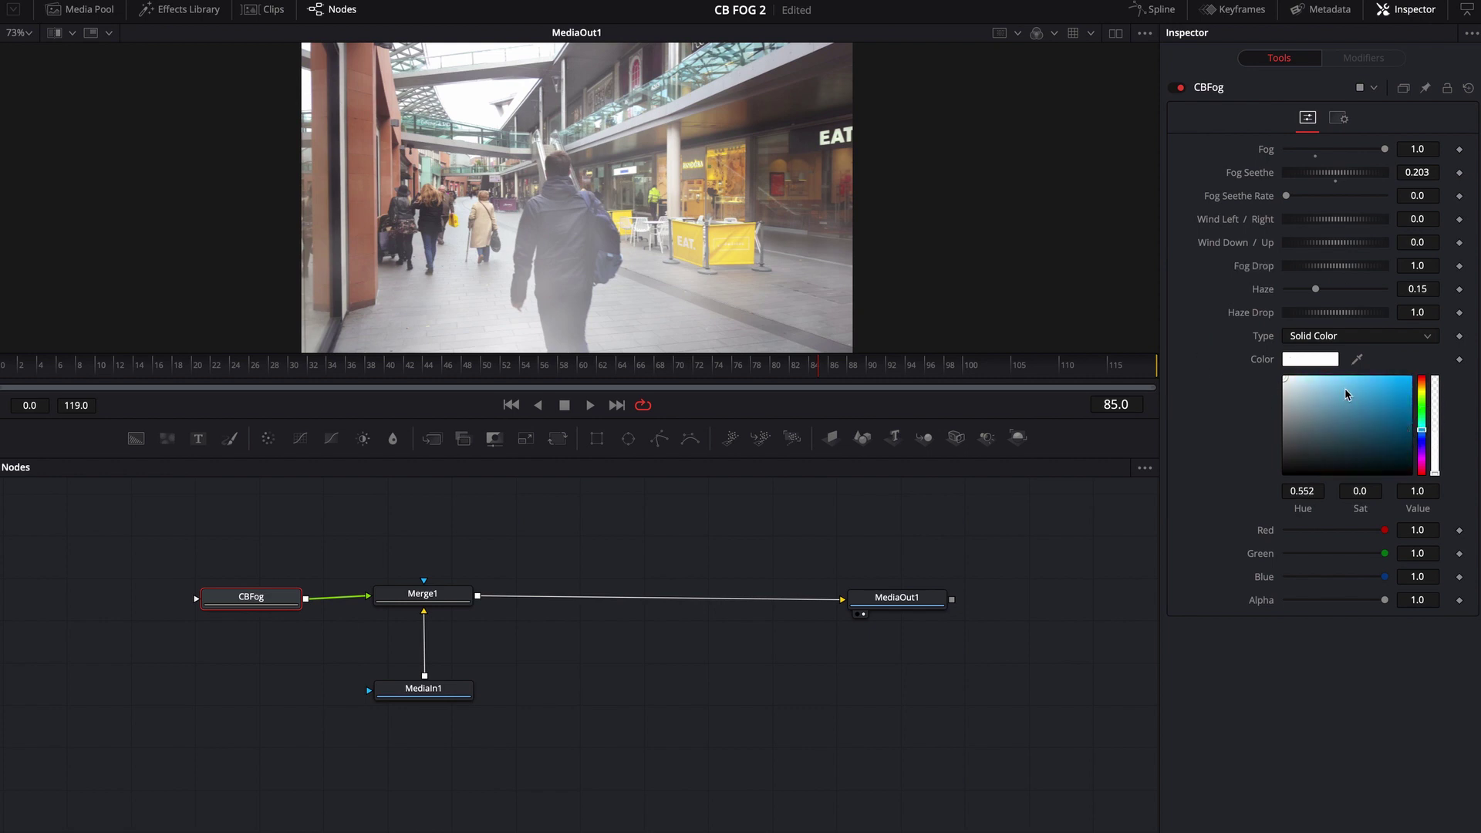
pyautogui.moveTo(1345, 388)
pyautogui.mouseDown()
pyautogui.moveTo(1311, 380)
pyautogui.moveTo(1373, 381)
pyautogui.mouseUp()
pyautogui.click(1422, 407)
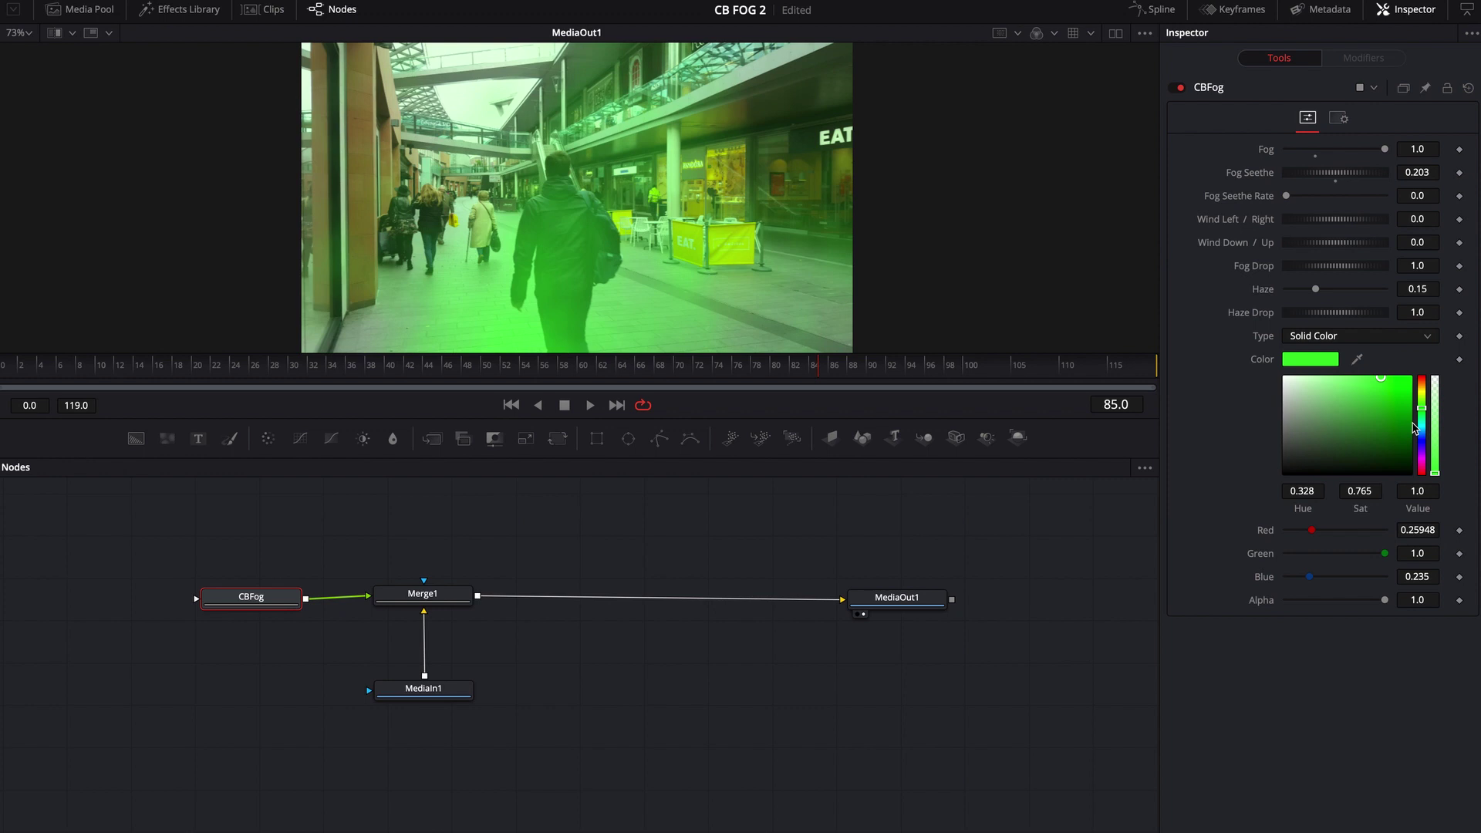
pyautogui.moveTo(1342, 397); pyautogui.dragTo(1167, 357)
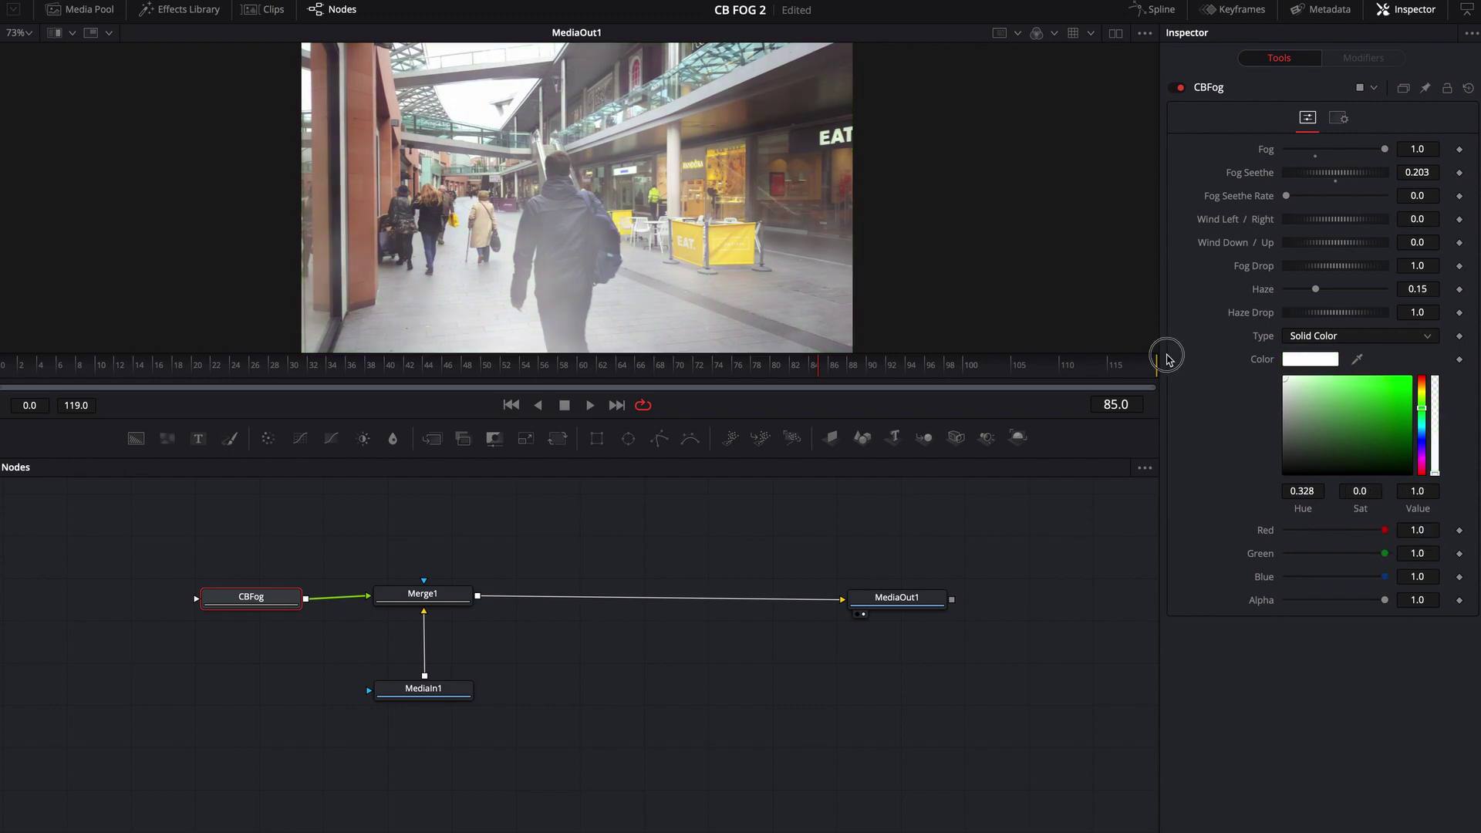
pyautogui.click(1422, 453)
pyautogui.moveTo(1360, 399); pyautogui.dragTo(1203, 357)
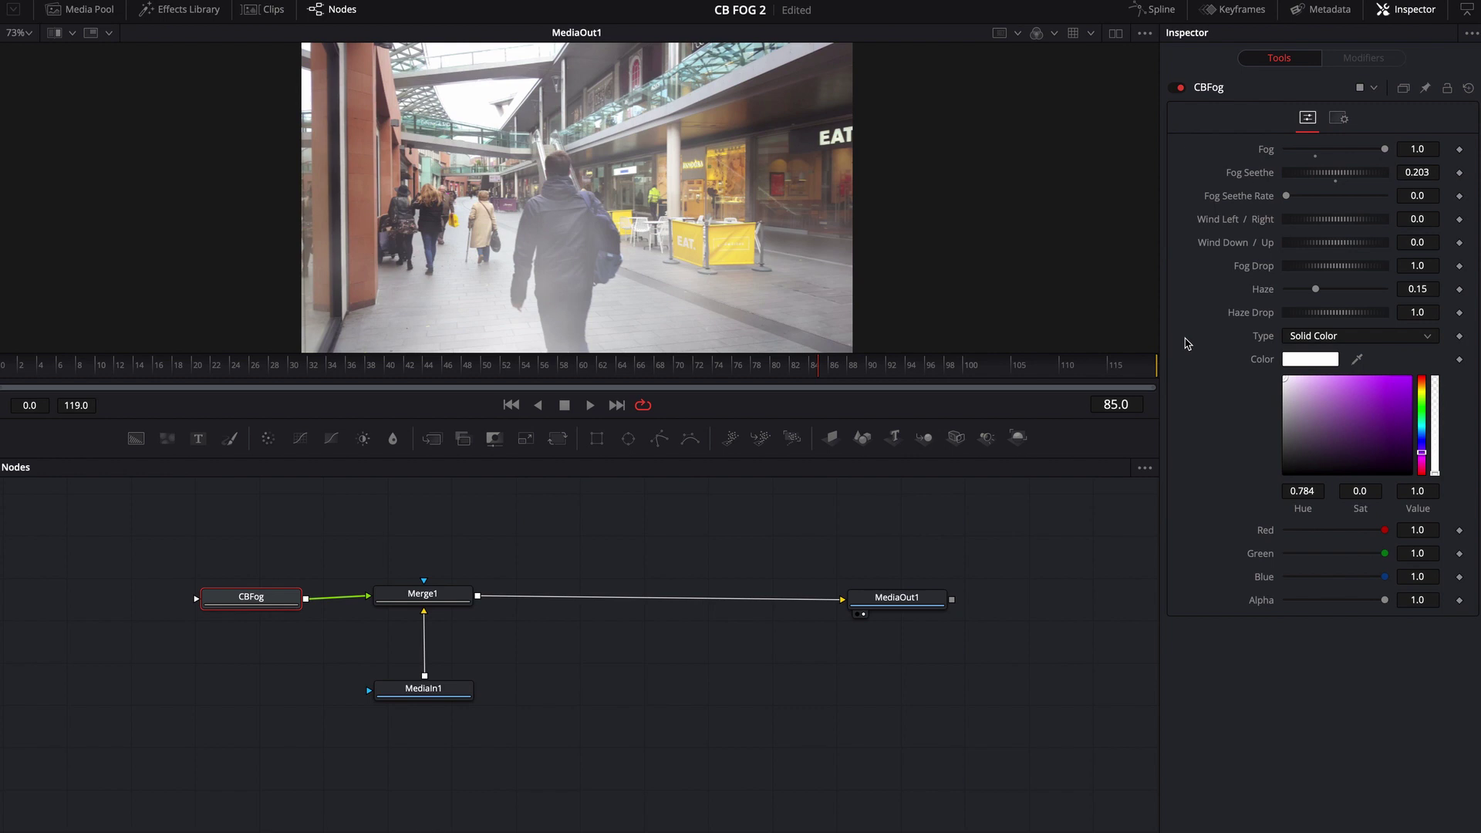
pyautogui.doubleClick(1249, 172)
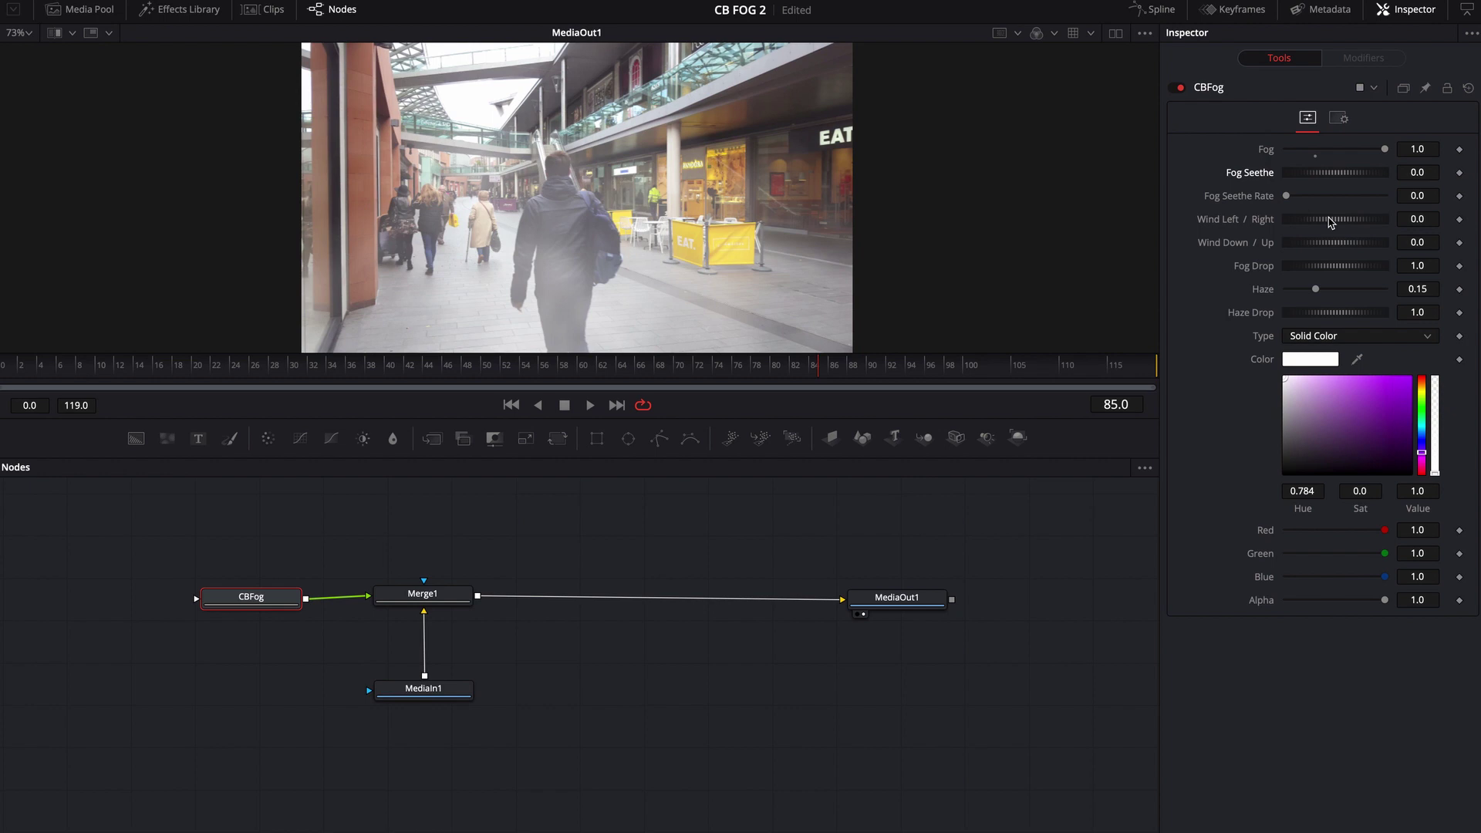
# Play the clip while testing leftward and rightward fog drift with Wind Left / Right
pyautogui.moveTo(1341, 223); pyautogui.dragTo(1184, 231)
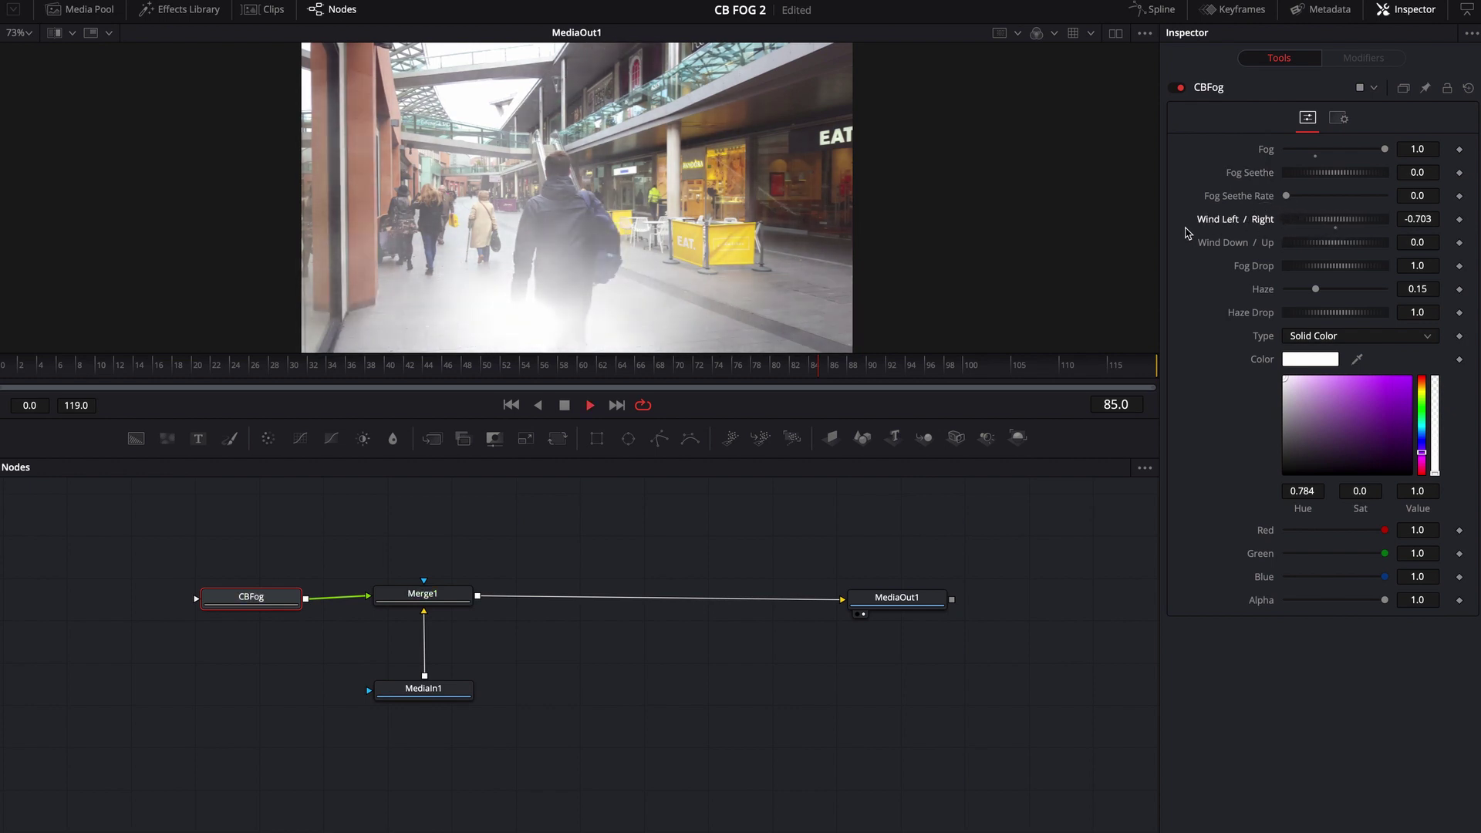
pyautogui.press('space')
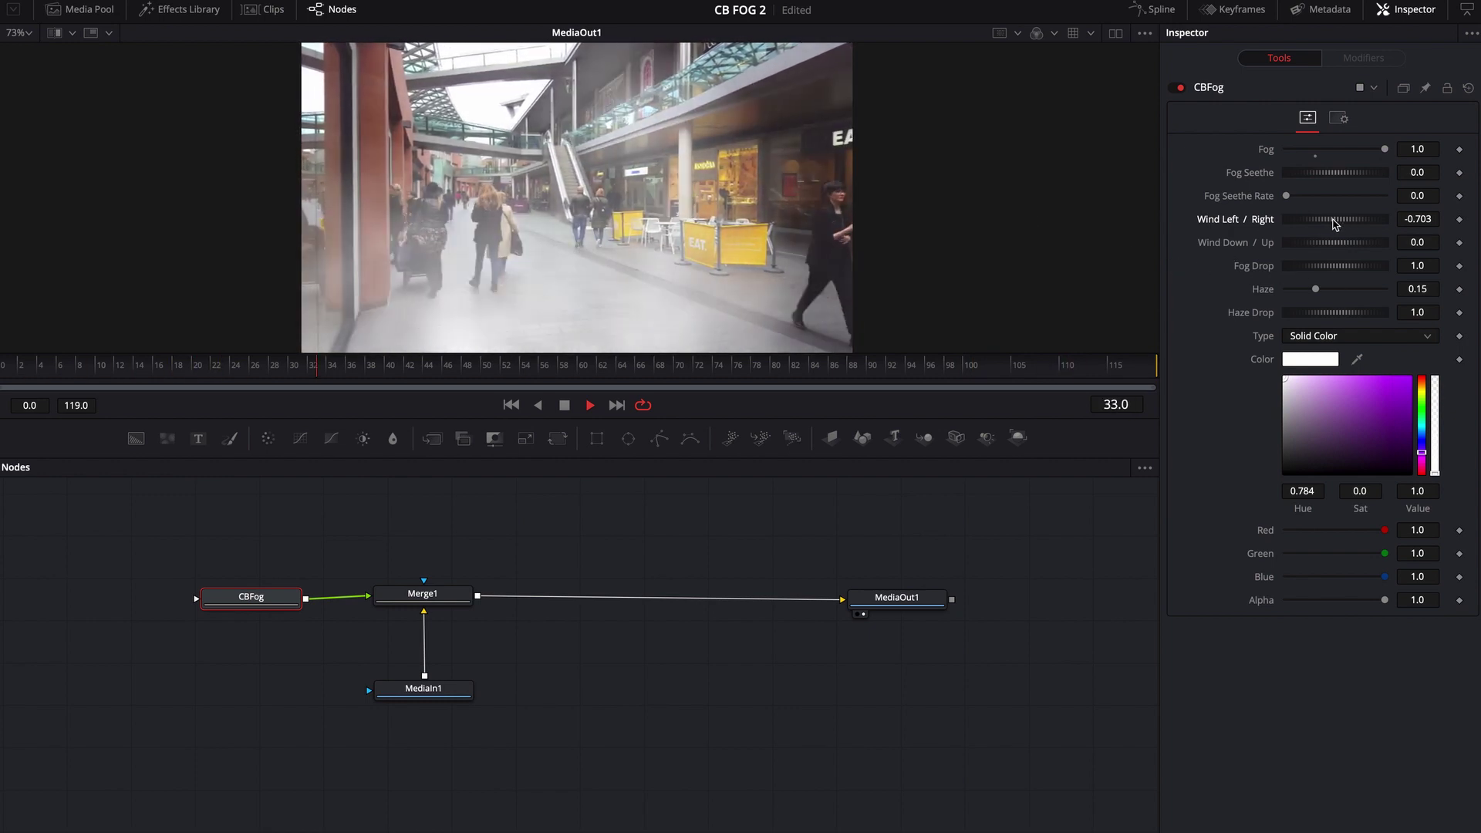
pyautogui.moveTo(1335, 224); pyautogui.dragTo(1388, 215)
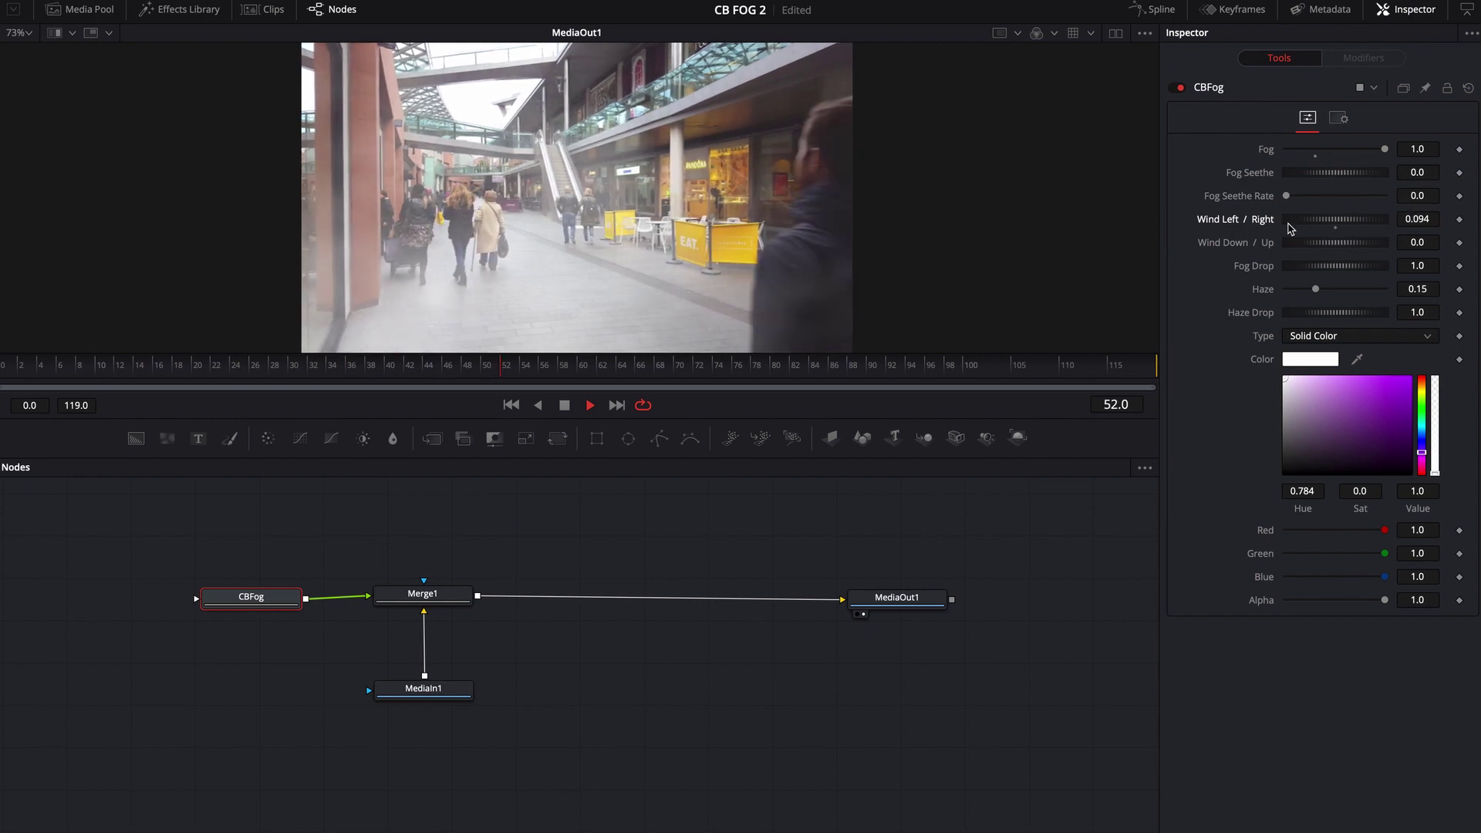
pyautogui.moveTo(1288, 227); pyautogui.dragTo(1389, 221)
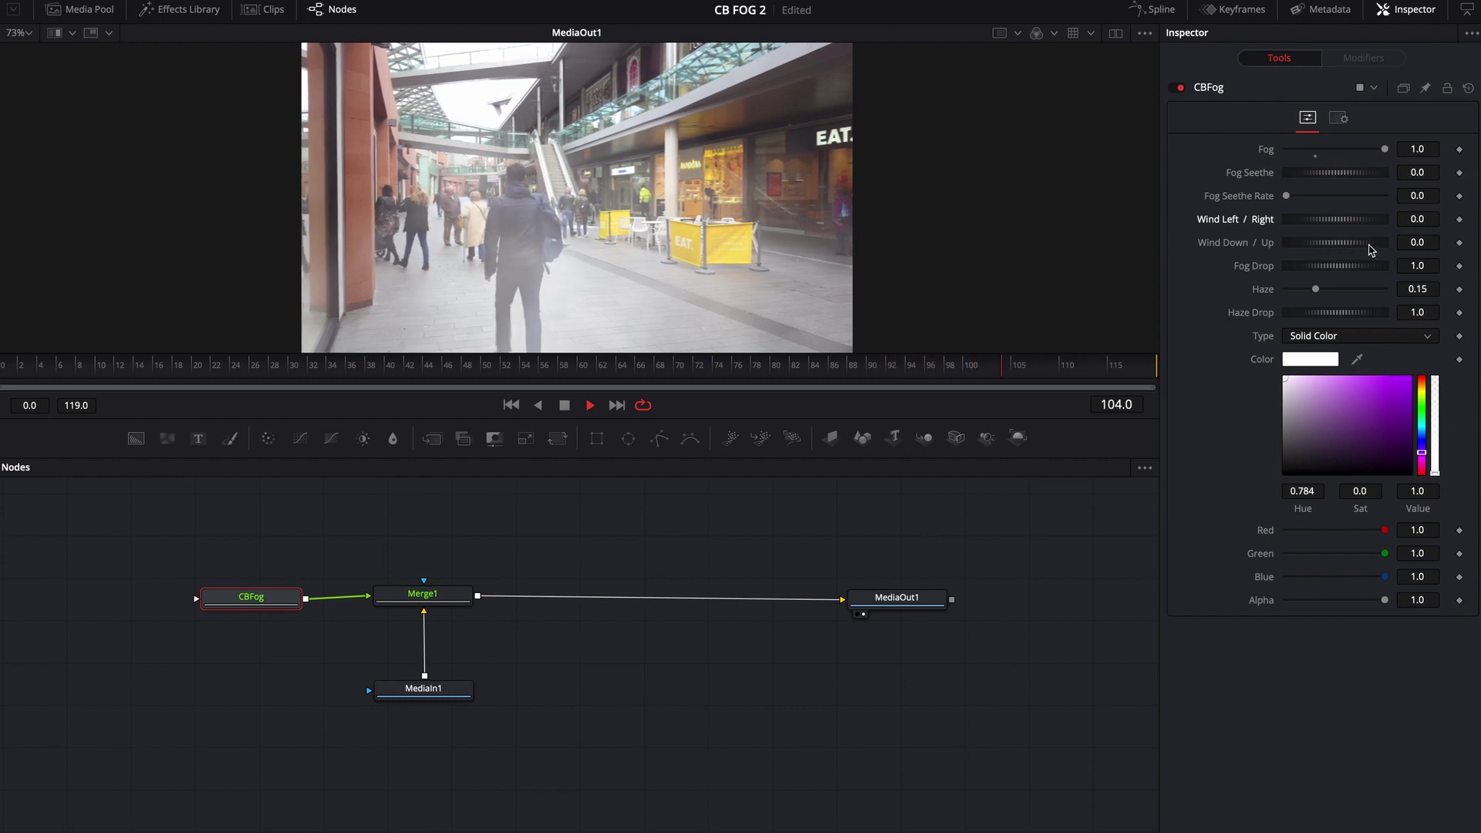
# Set Wind Down / Up to 0.725 and turn the fog colour black
pyautogui.moveTo(1348, 249); pyautogui.dragTo(1454, 247)
pyautogui.moveTo(1331, 247); pyautogui.dragTo(1358, 245)
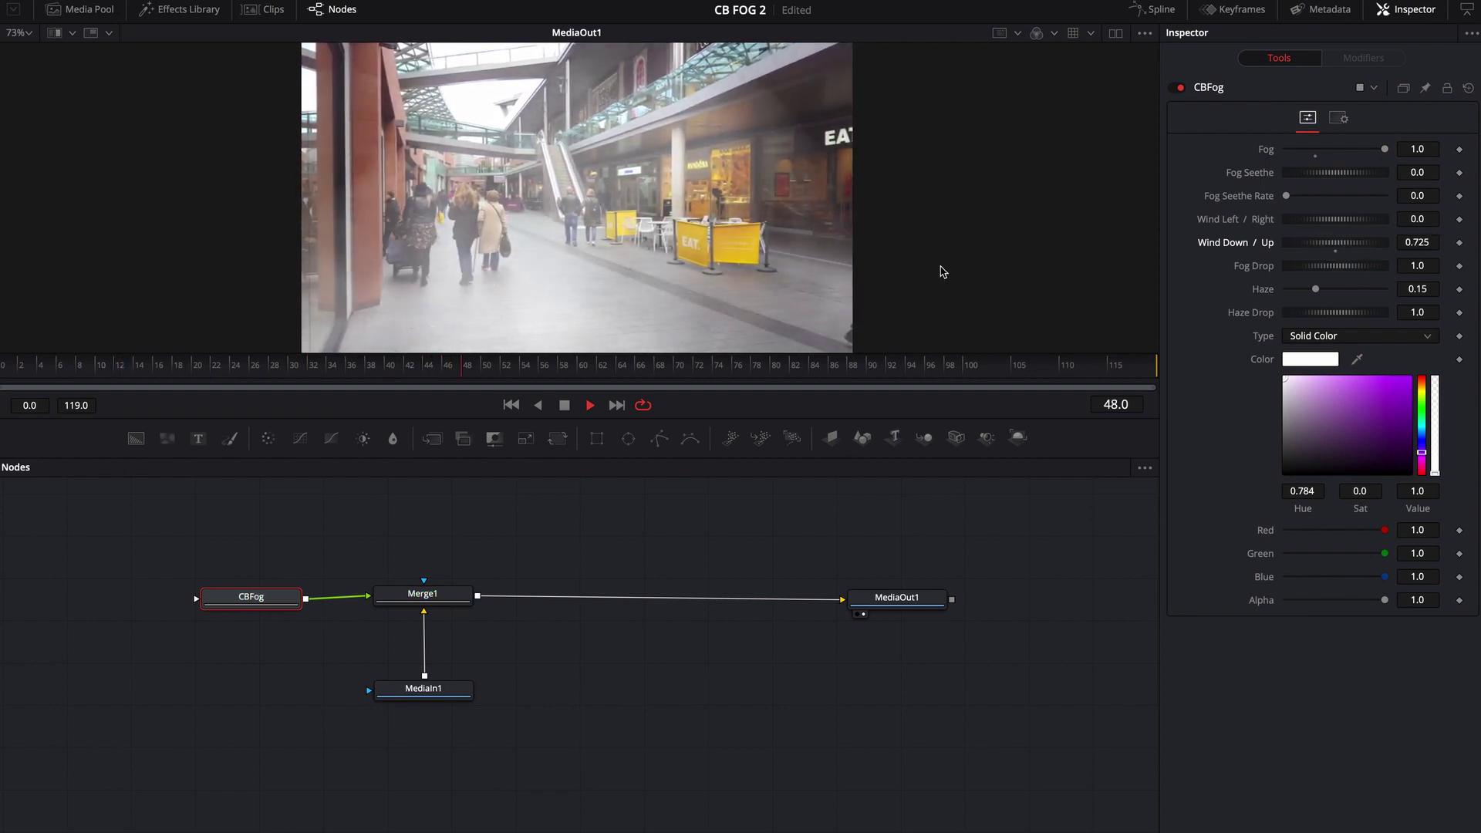
pyautogui.moveTo(1306, 439); pyautogui.dragTo(1246, 520)
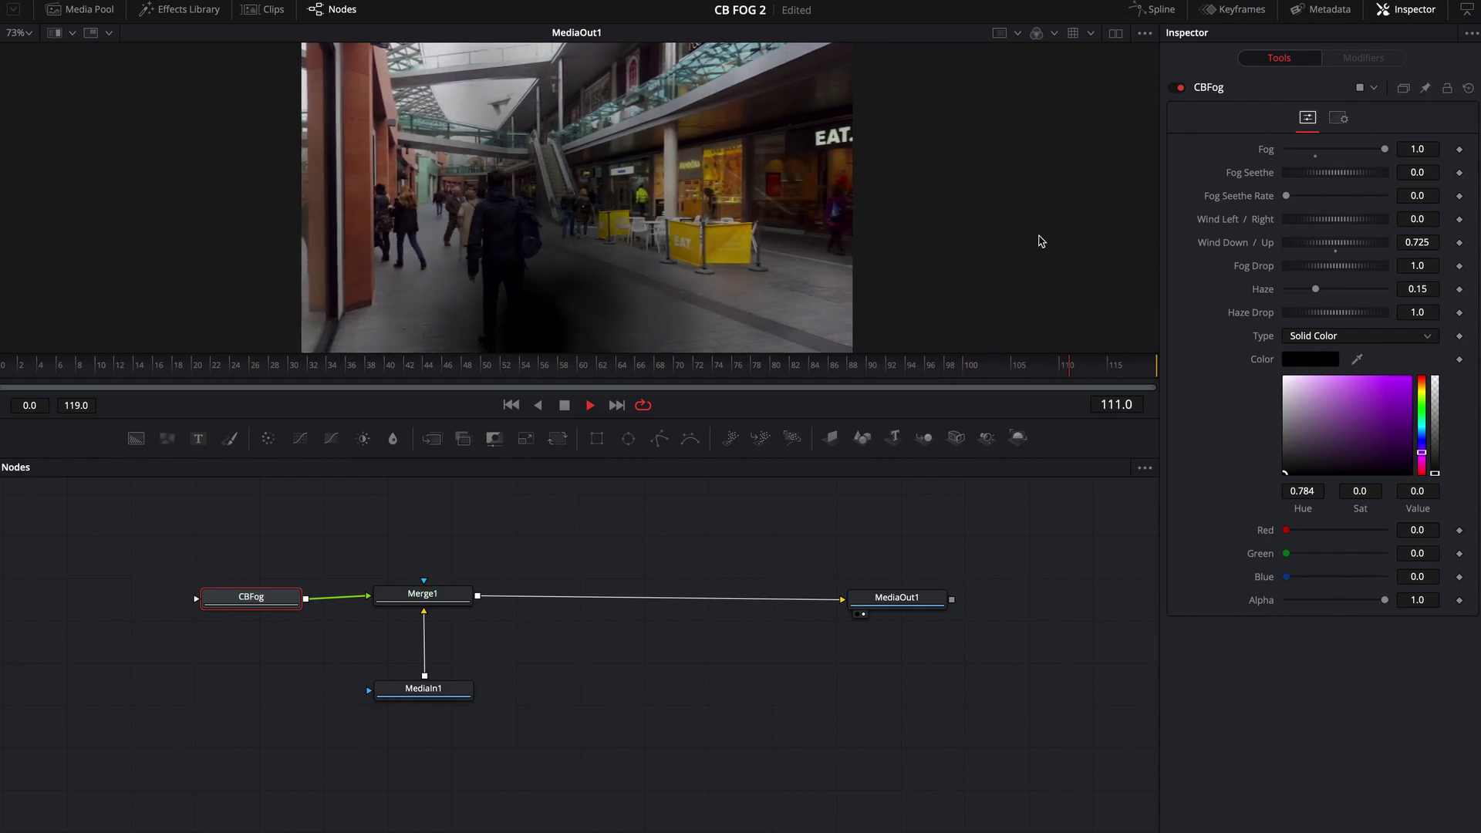
# Add a Text1 node feeding CBFog and enlarge its text to size 0.3465
pyautogui.press('space')
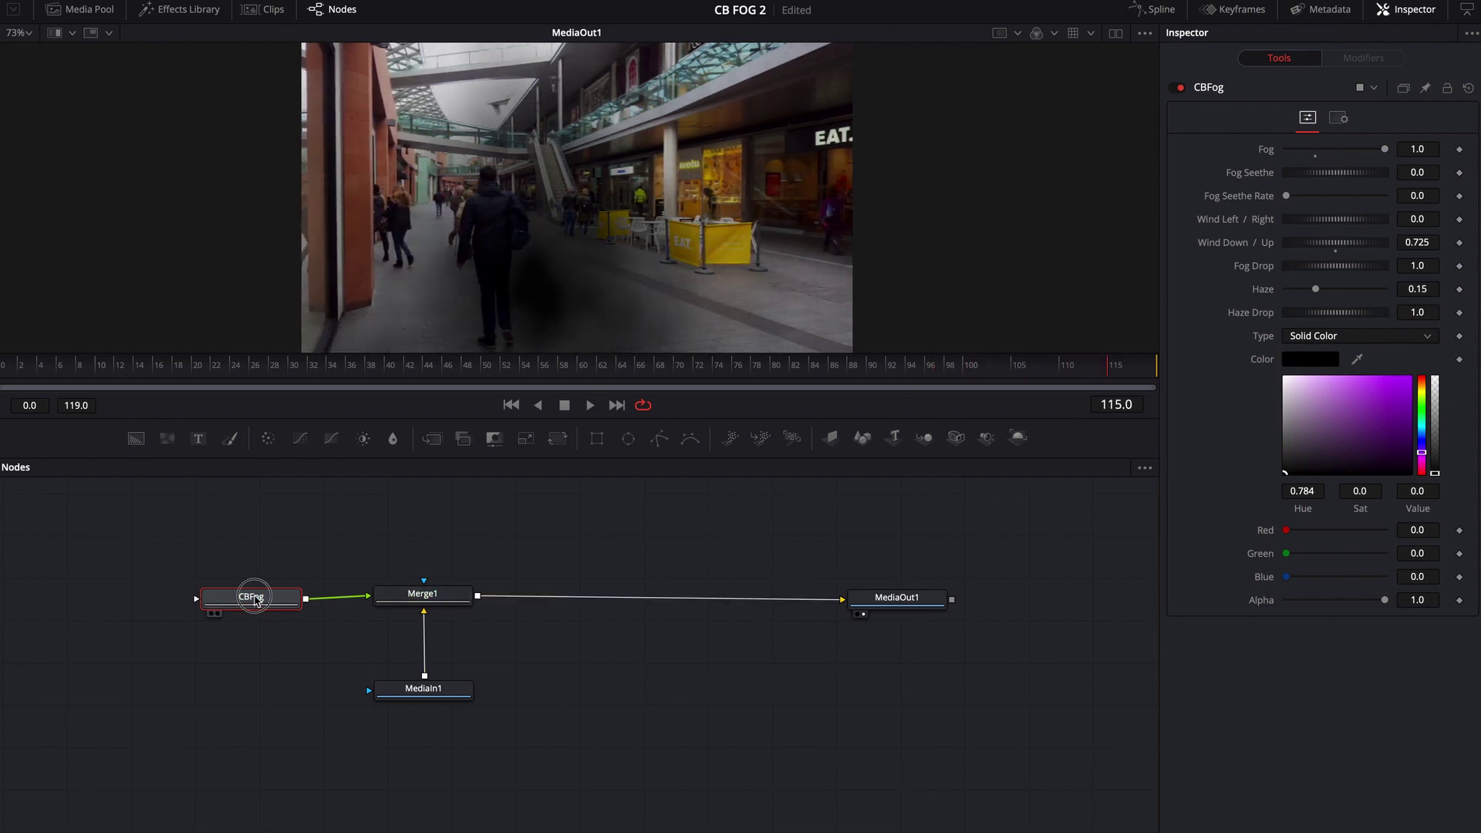
pyautogui.moveTo(254, 597); pyautogui.dragTo(249, 594)
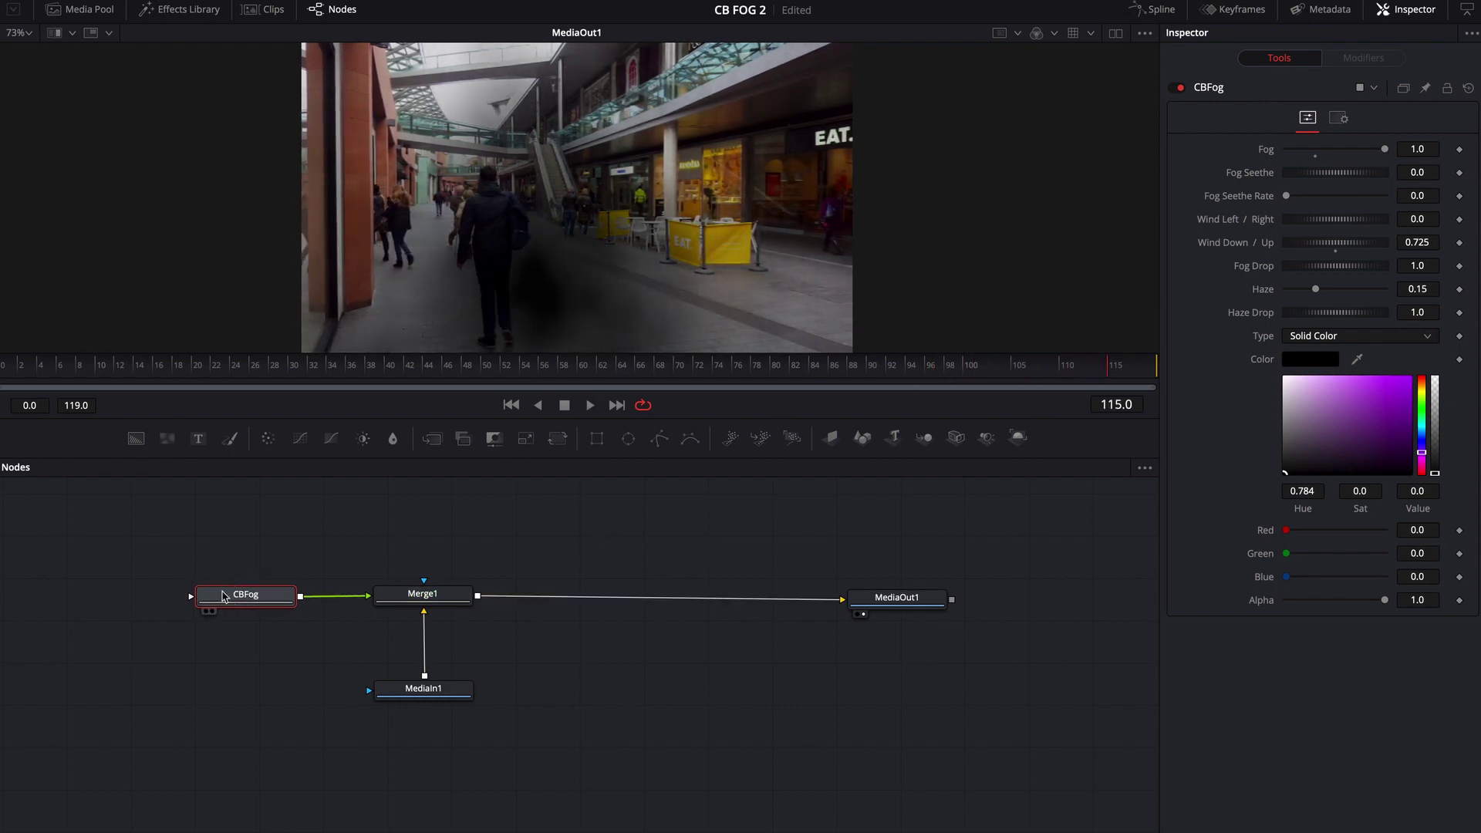
pyautogui.click(267, 551)
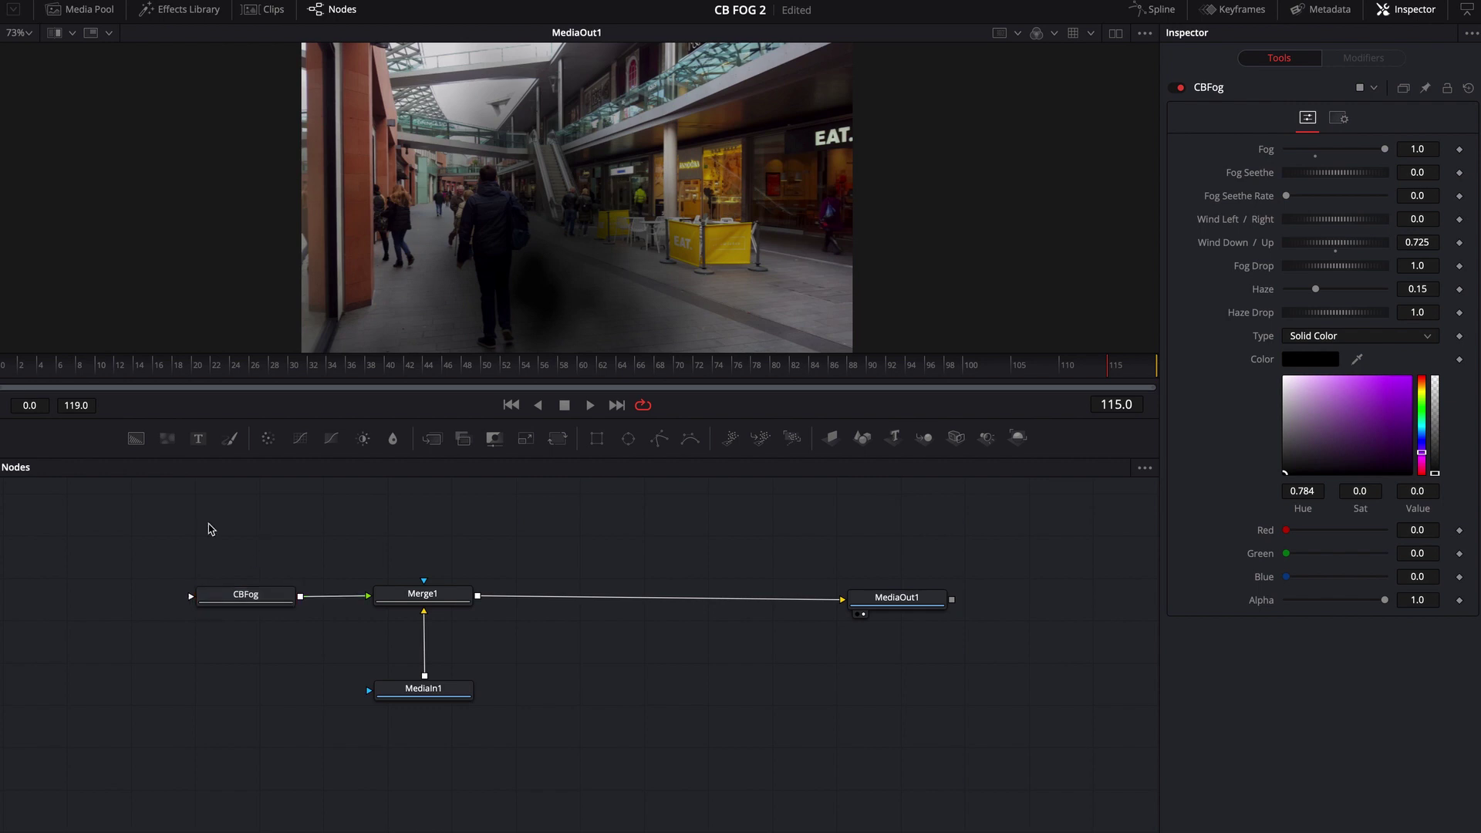
pyautogui.click(199, 439)
pyautogui.click(1330, 223)
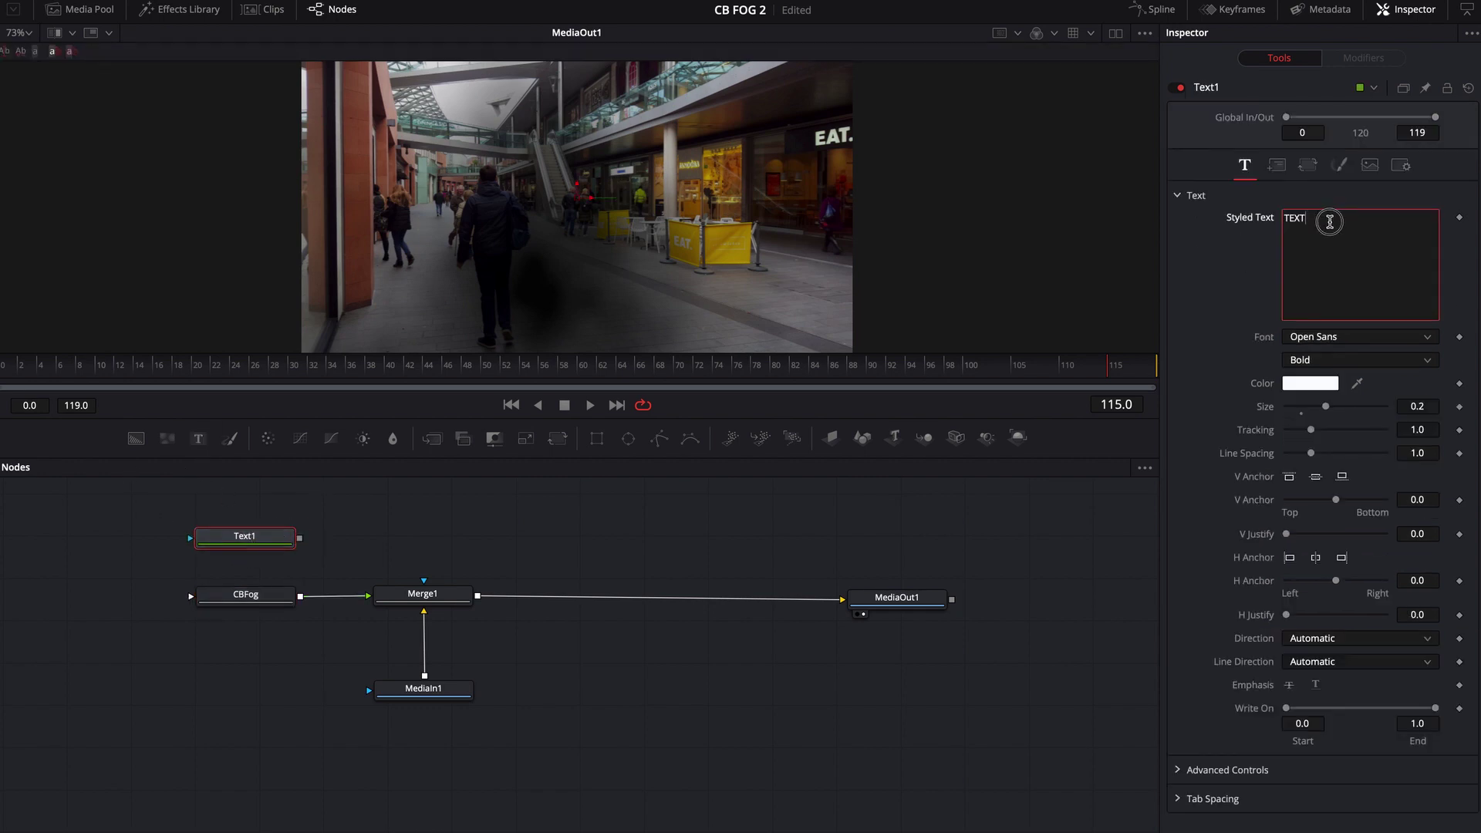
pyautogui.moveTo(300, 537); pyautogui.dragTo(262, 599)
pyautogui.moveTo(1326, 406); pyautogui.dragTo(1360, 411)
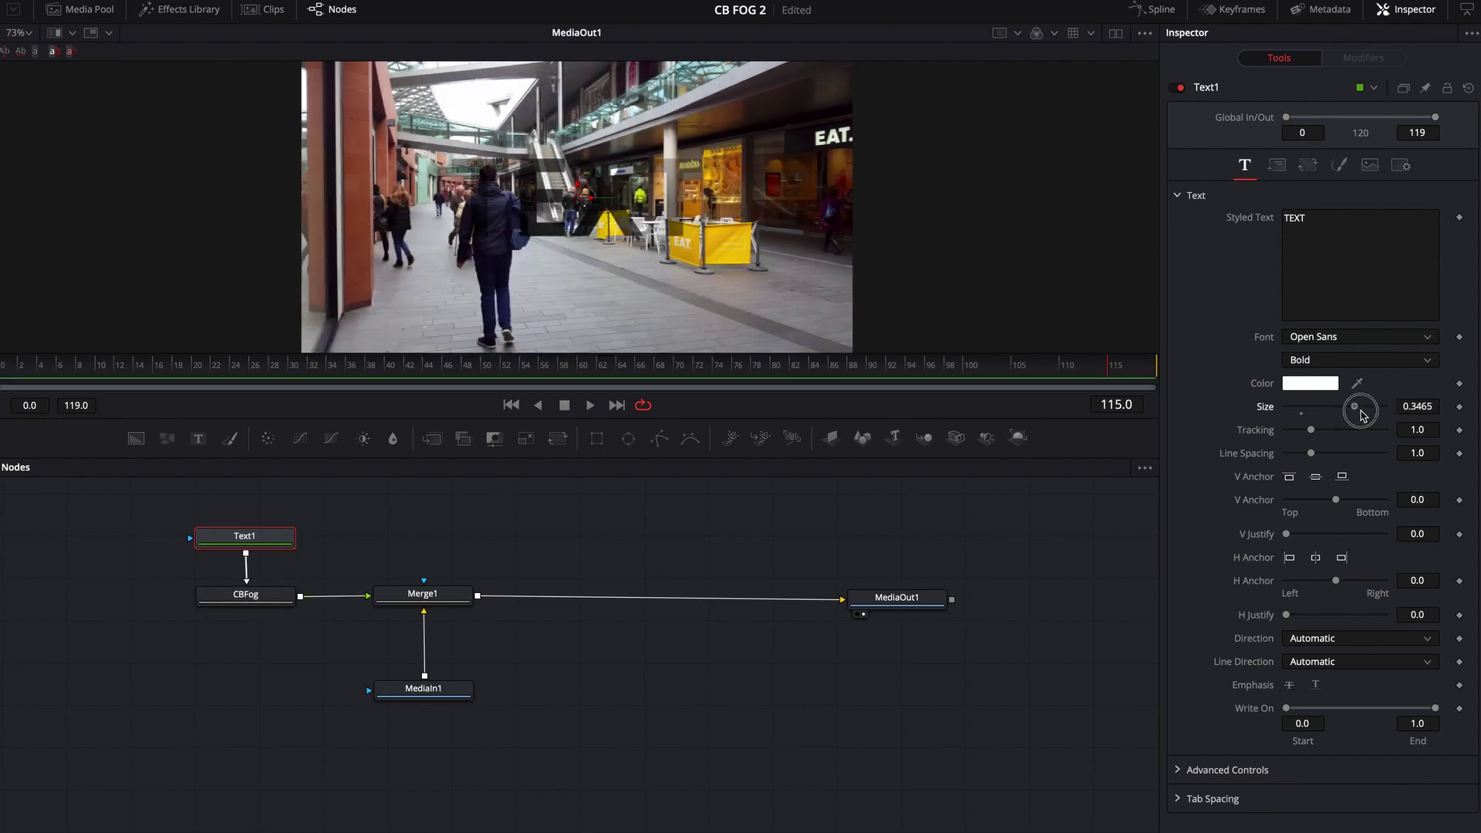
# Raise CBFog Haze to about 0.28, make the fog white, set Wind Left / Right to -2.478, and preview
pyautogui.click(245, 594)
pyautogui.moveTo(1316, 290); pyautogui.dragTo(1340, 292)
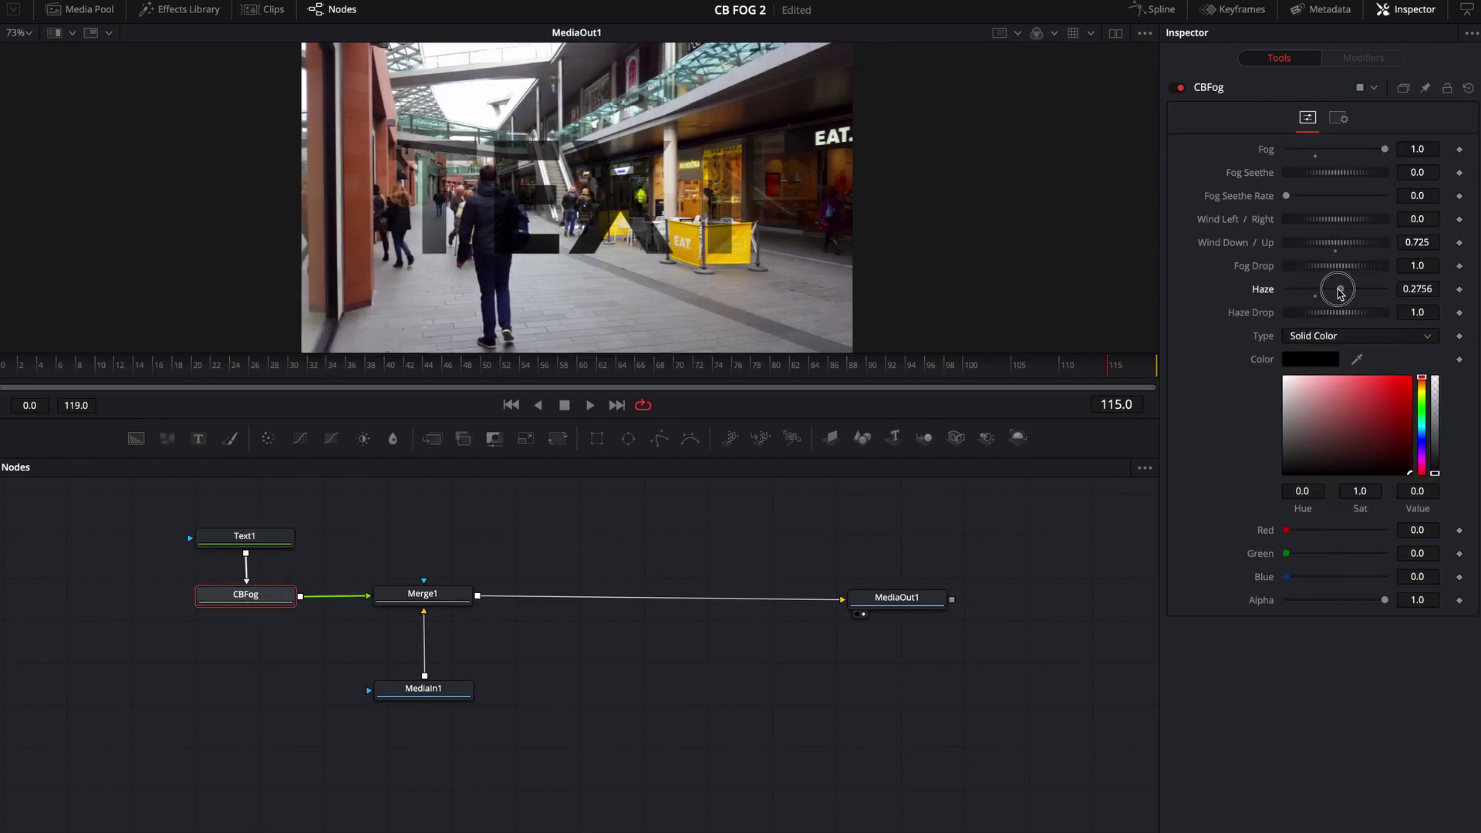
pyautogui.click(1284, 378)
pyautogui.moveTo(1351, 229); pyautogui.dragTo(1207, 232)
pyautogui.press('space')
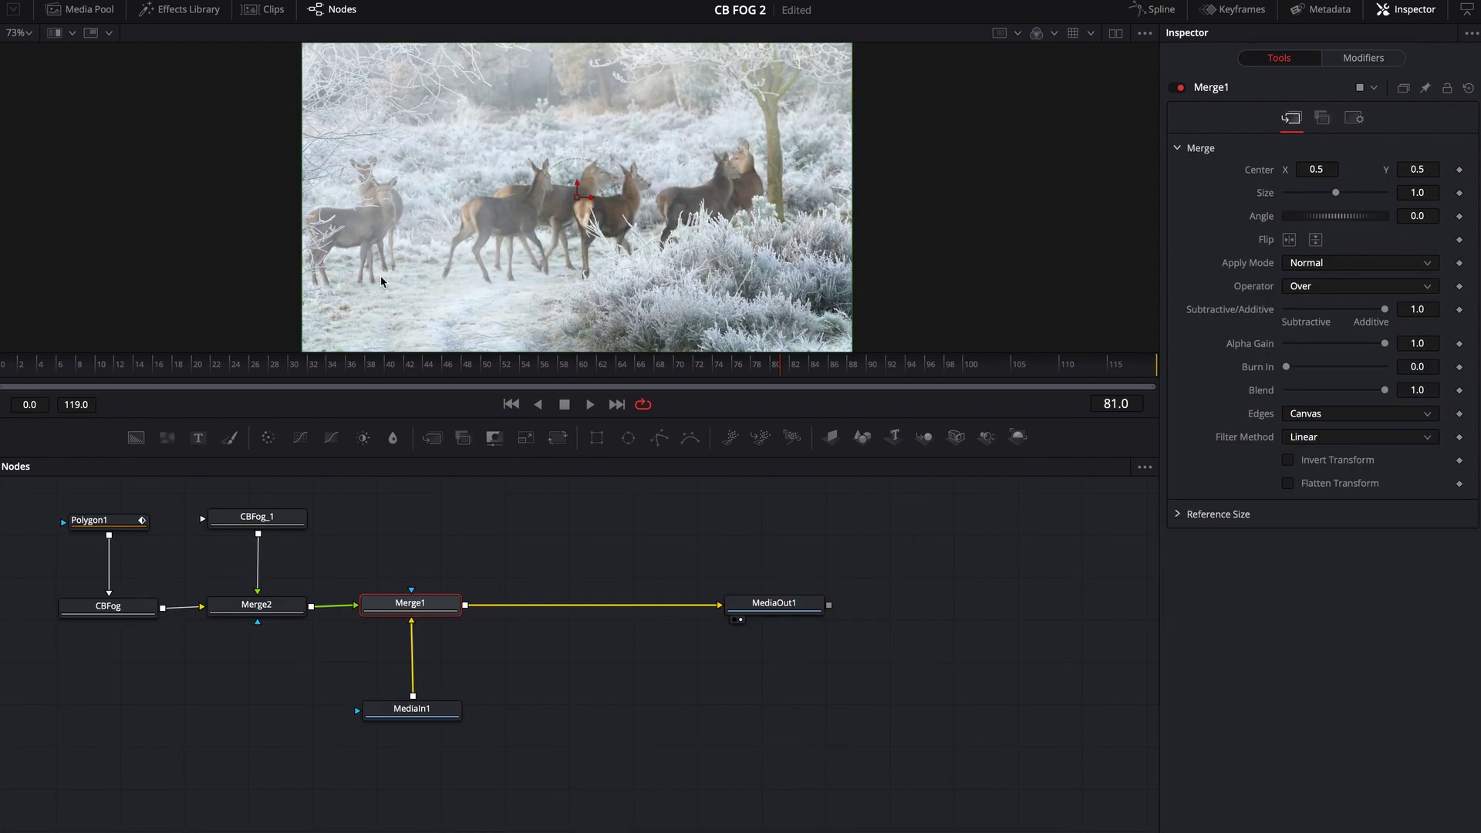
# View Polygon1 alone, move its four corners slightly inward, and pull the soft falloff outward
pyautogui.click(117, 522)
pyautogui.press('2')
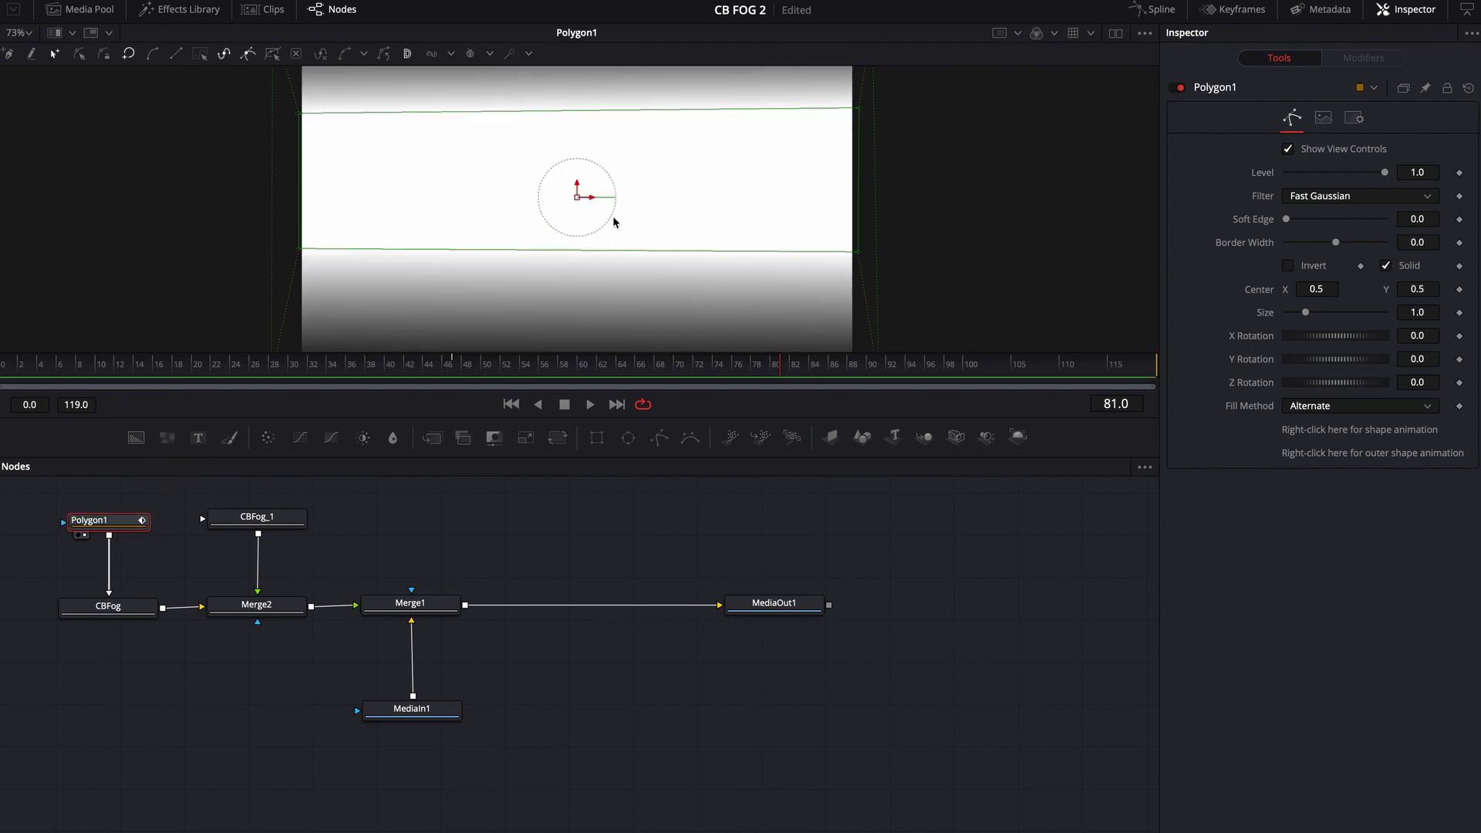
pyautogui.scroll(-2, 784, 225)
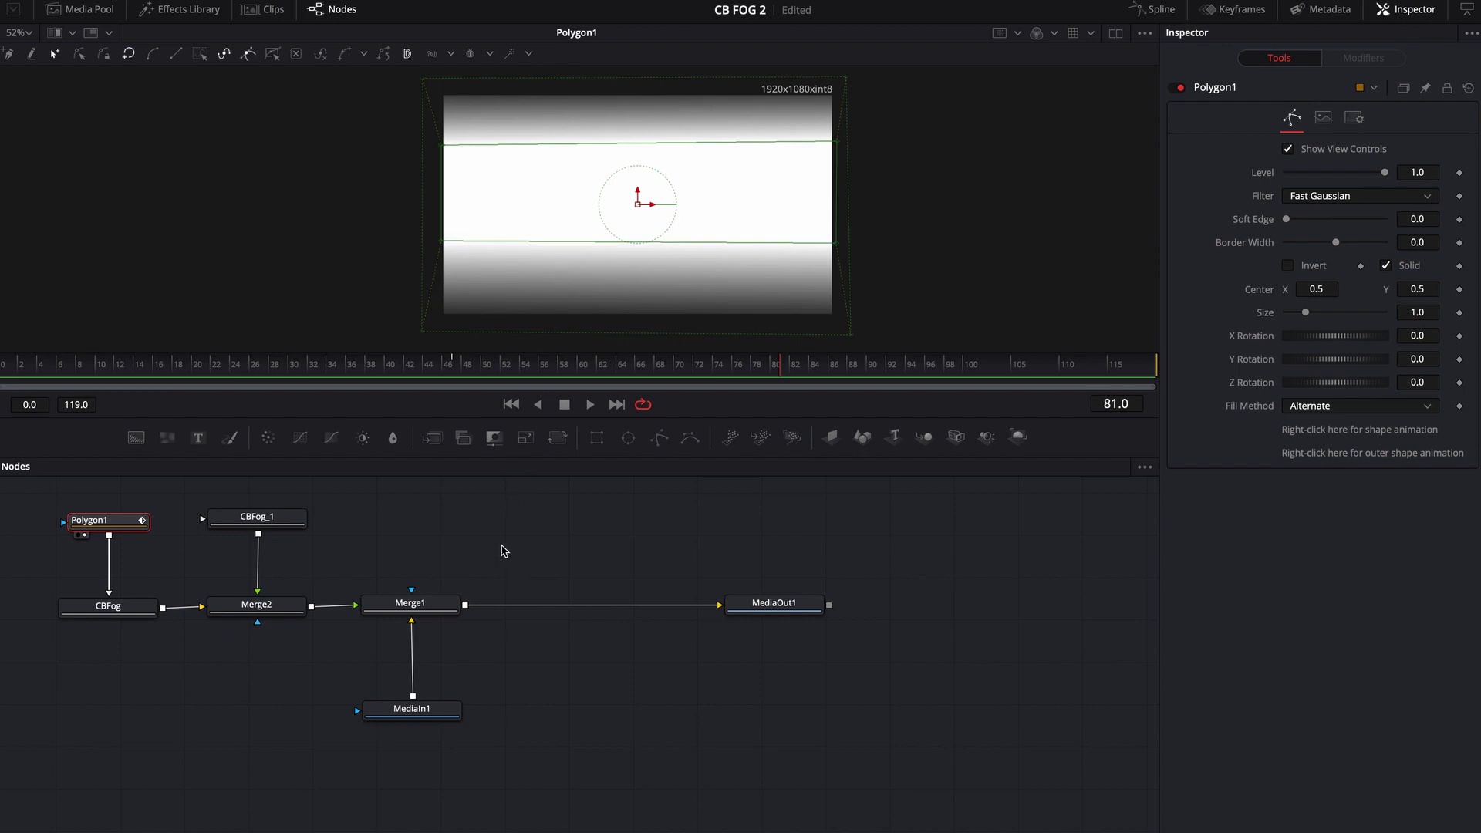
pyautogui.moveTo(442, 241); pyautogui.dragTo(462, 249)
pyautogui.moveTo(443, 145); pyautogui.dragTo(473, 156)
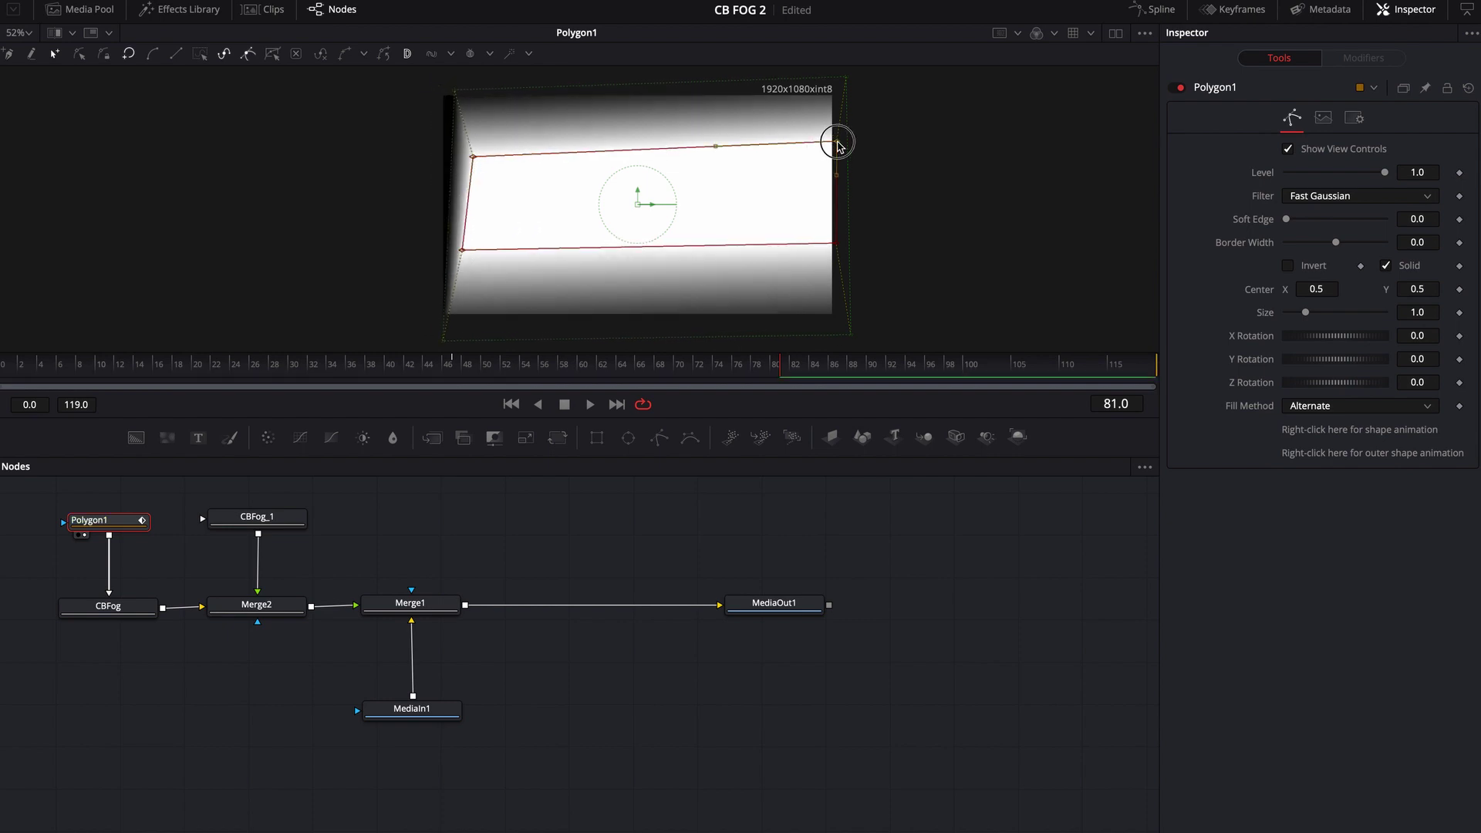
pyautogui.moveTo(836, 142); pyautogui.dragTo(811, 141)
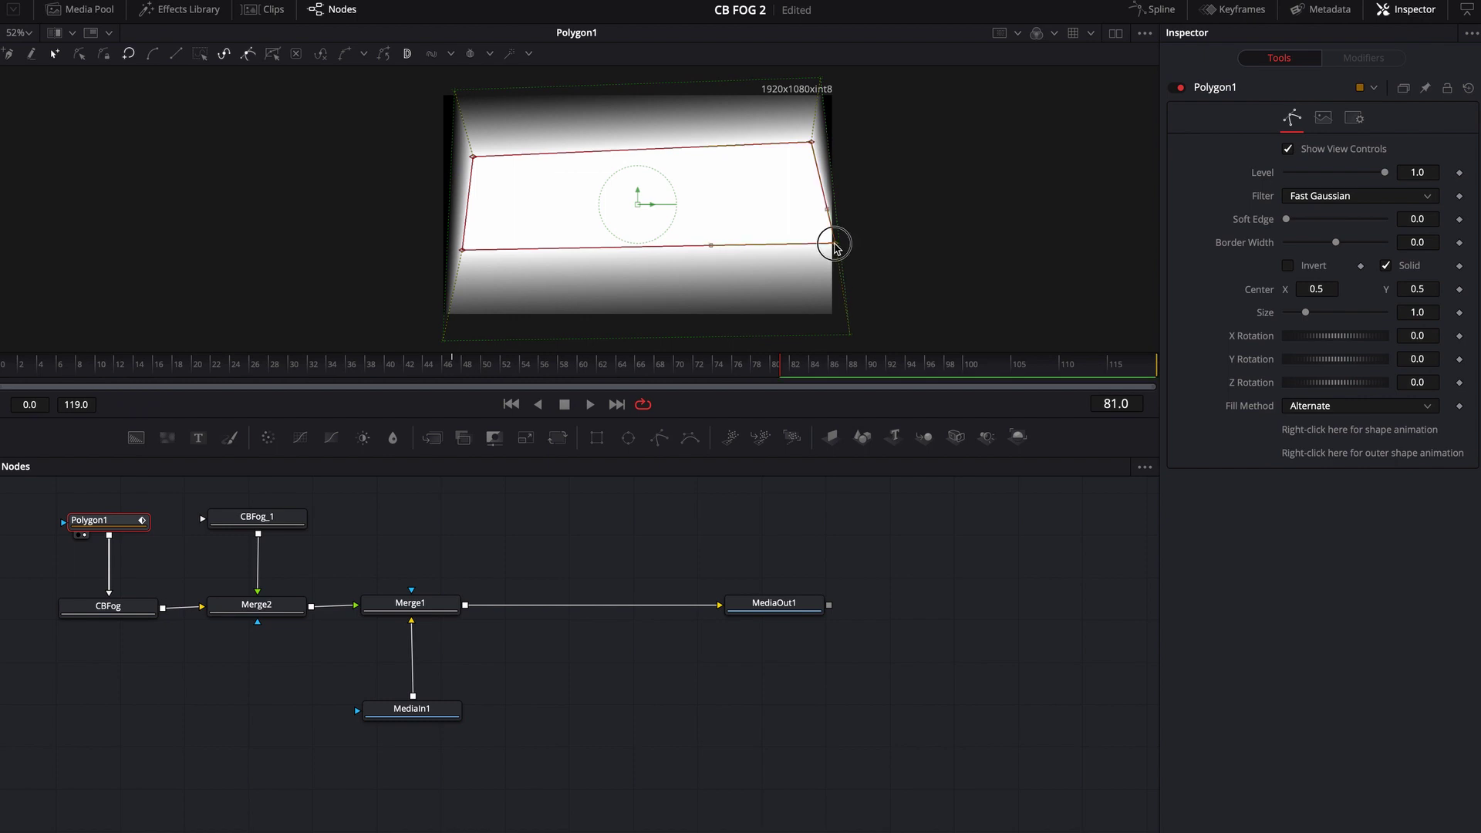
pyautogui.moveTo(833, 243); pyautogui.dragTo(807, 253)
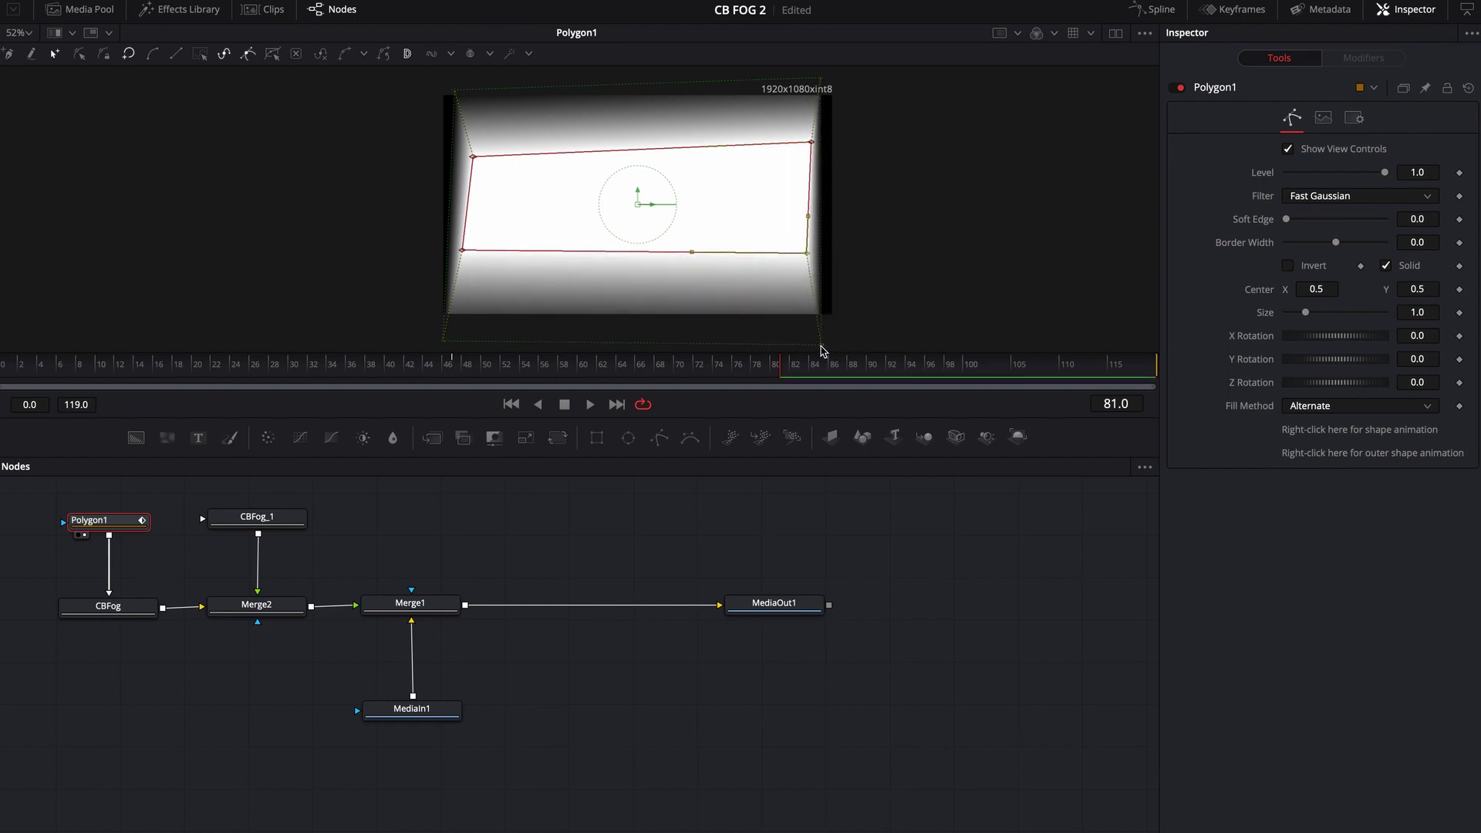
pyautogui.moveTo(822, 345); pyautogui.dragTo(862, 343)
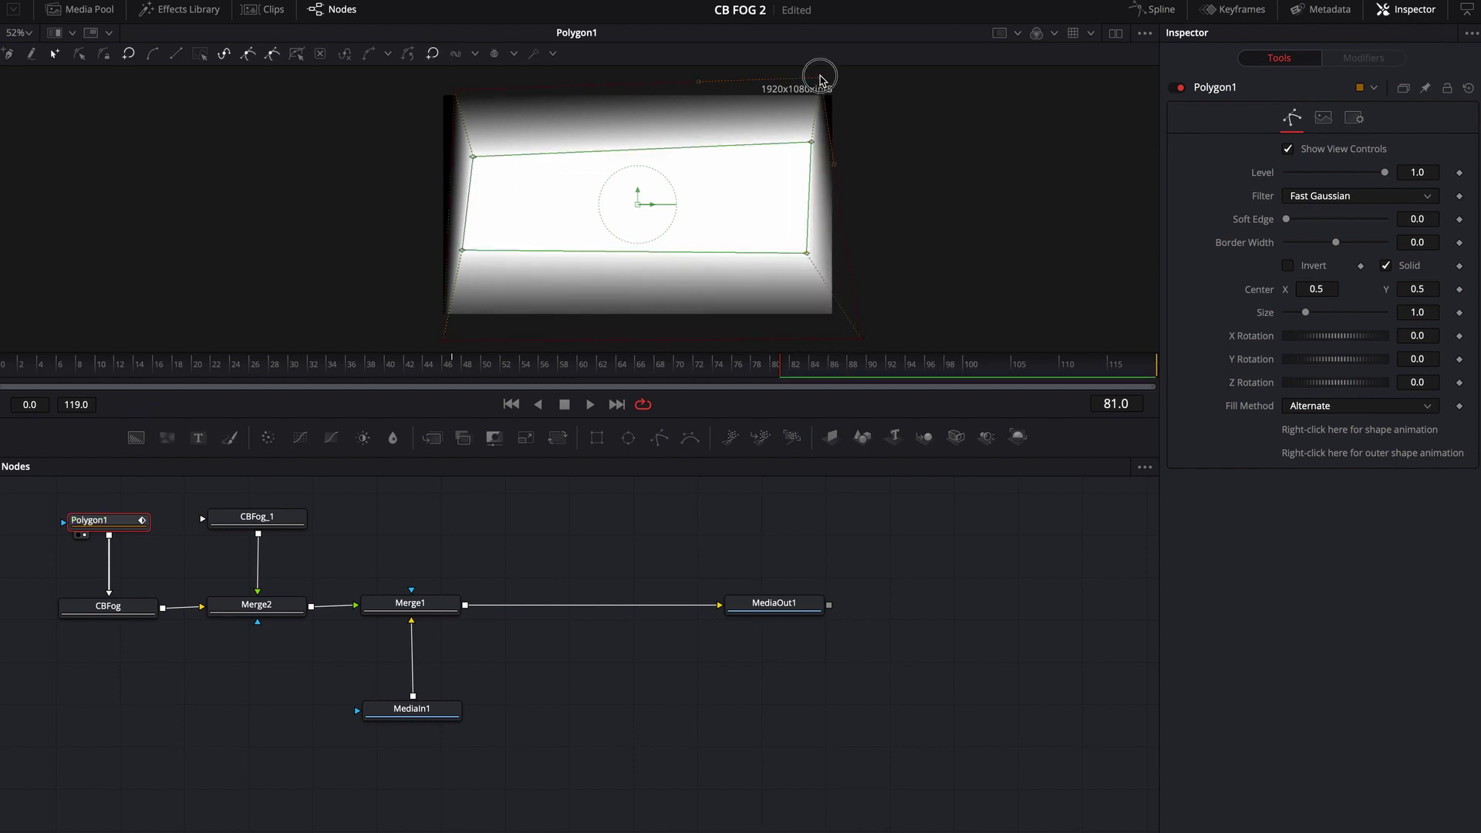
pyautogui.moveTo(819, 76); pyautogui.dragTo(862, 80)
pyautogui.moveTo(455, 92); pyautogui.dragTo(425, 88)
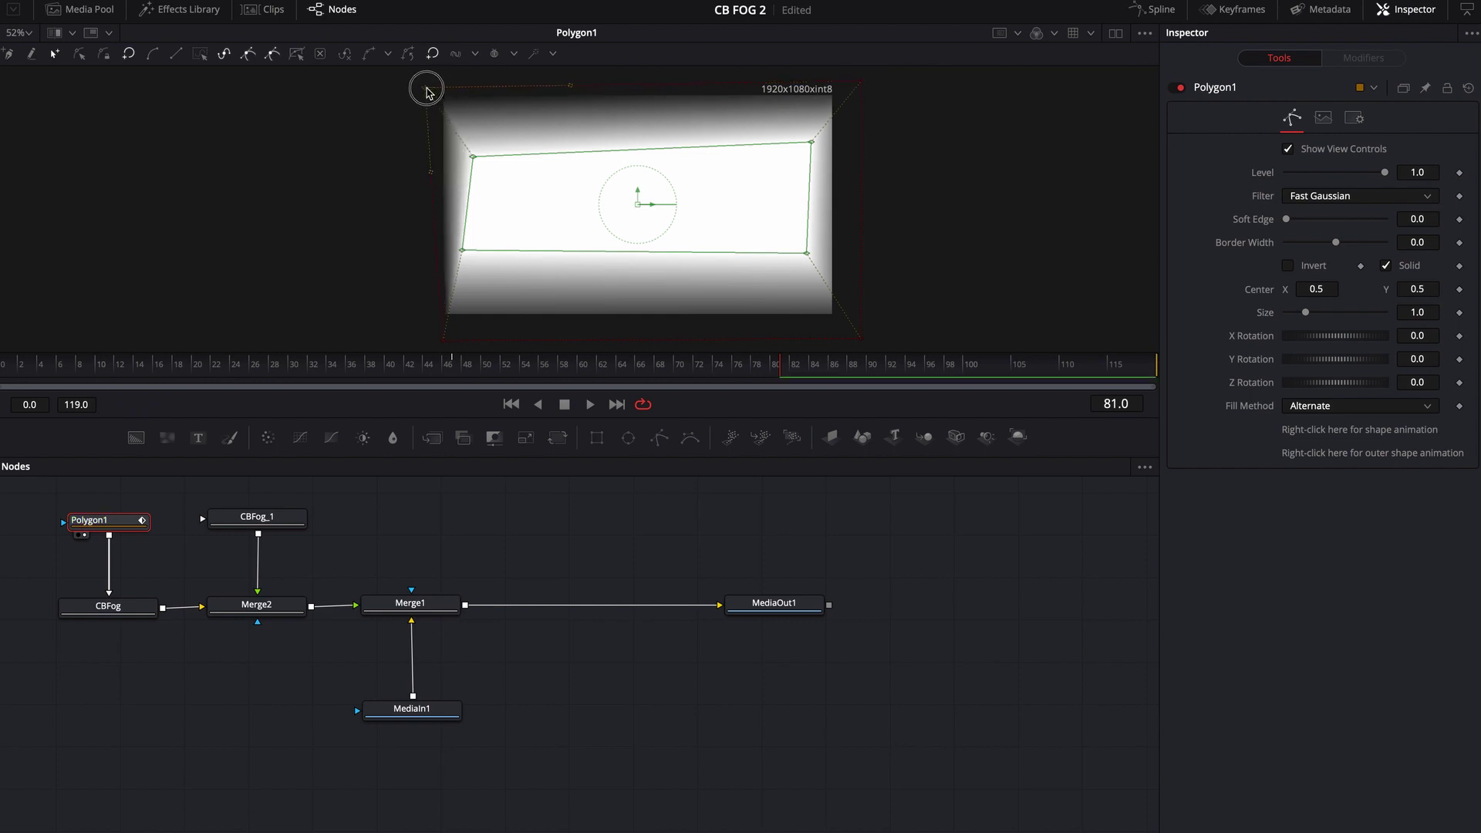
pyautogui.moveTo(446, 342); pyautogui.dragTo(428, 337)
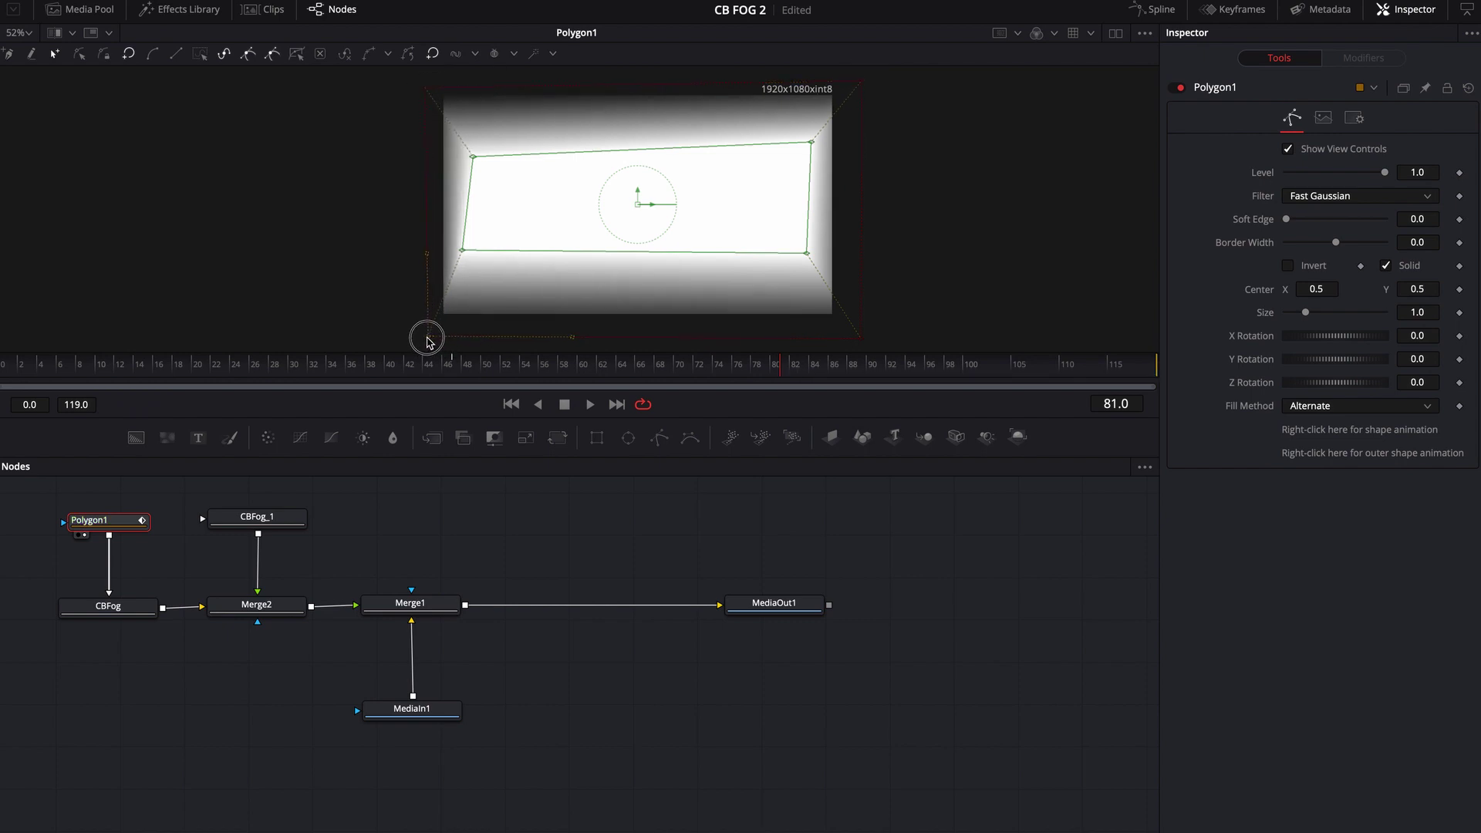
# Shrink the mask's inner corners toward the centre and stretch the falloff to the frame corners
pyautogui.moveTo(461, 252); pyautogui.dragTo(584, 245)
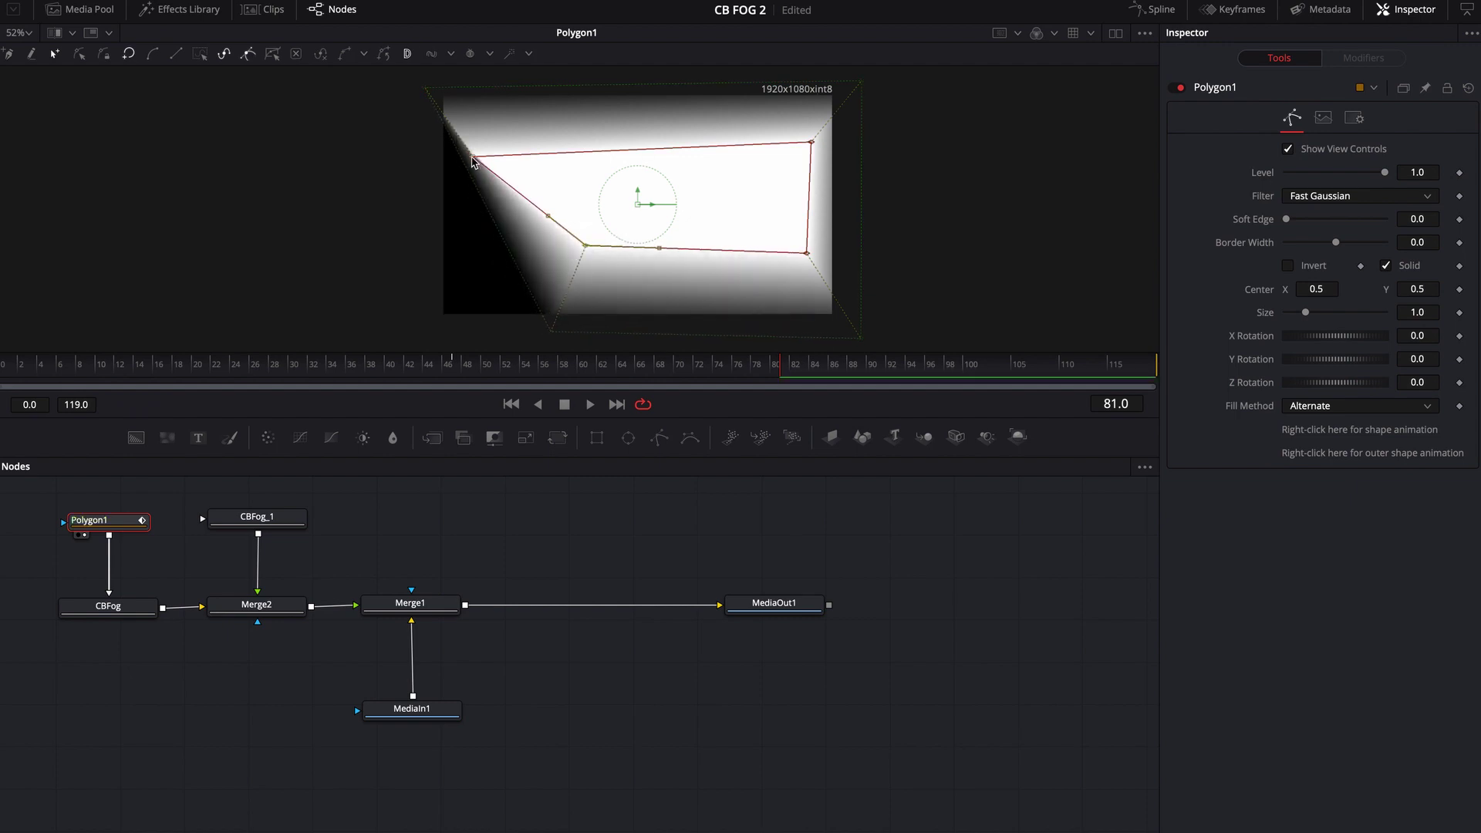
pyautogui.moveTo(474, 159); pyautogui.dragTo(549, 164)
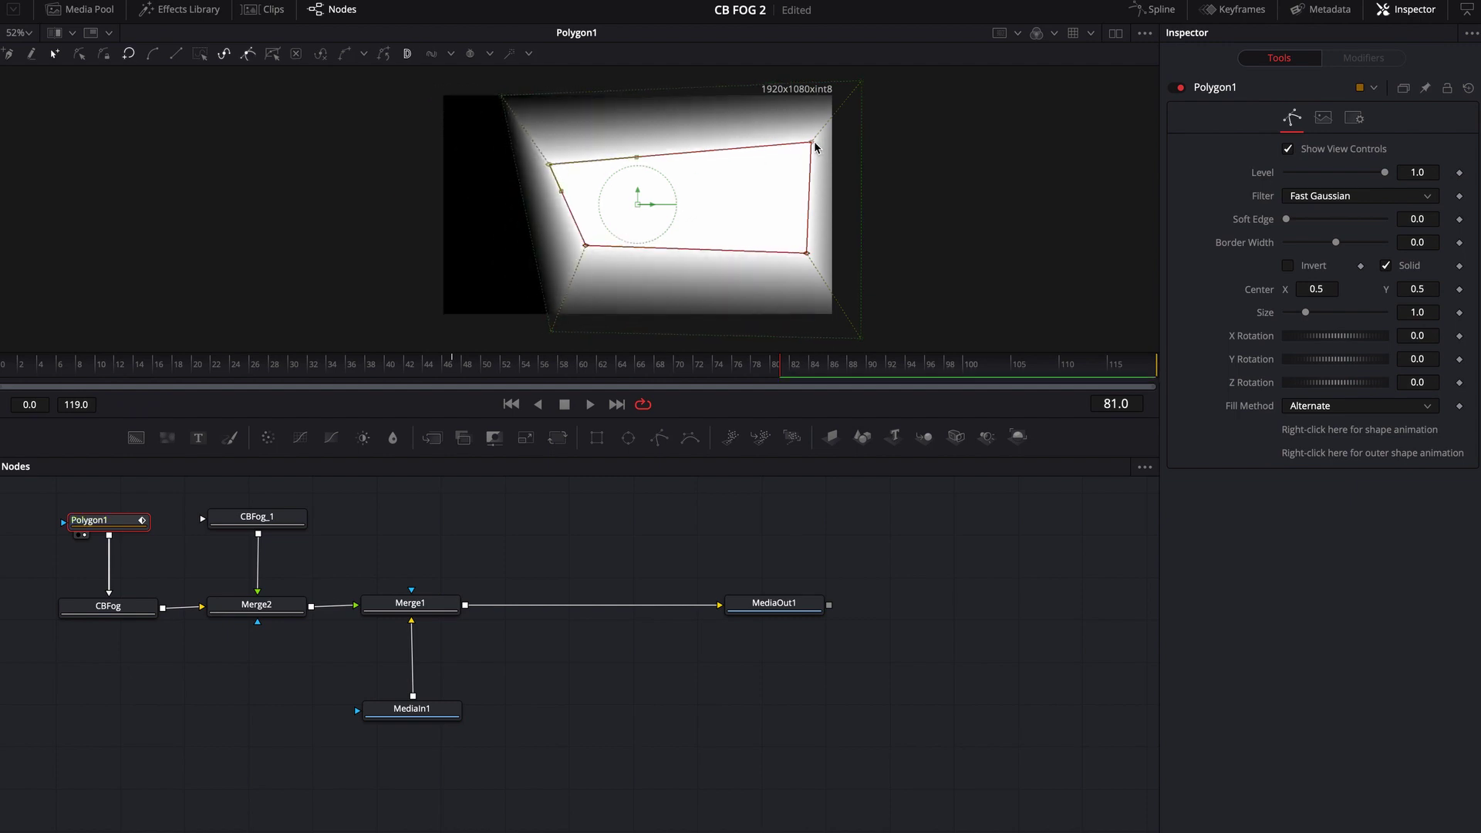
pyautogui.moveTo(812, 143); pyautogui.dragTo(731, 161)
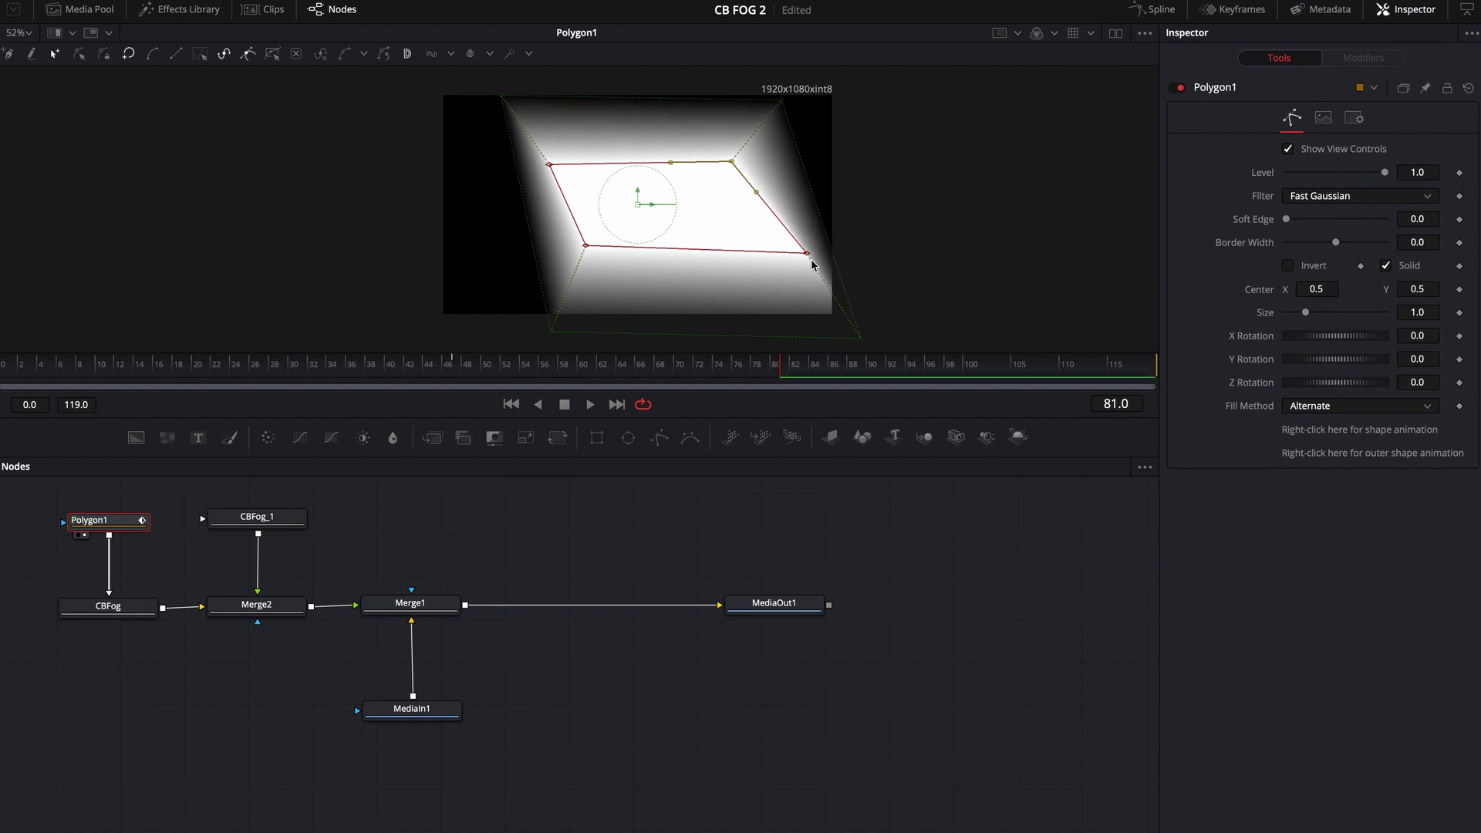
pyautogui.moveTo(809, 260); pyautogui.dragTo(733, 256)
pyautogui.moveTo(584, 245); pyautogui.dragTo(563, 244)
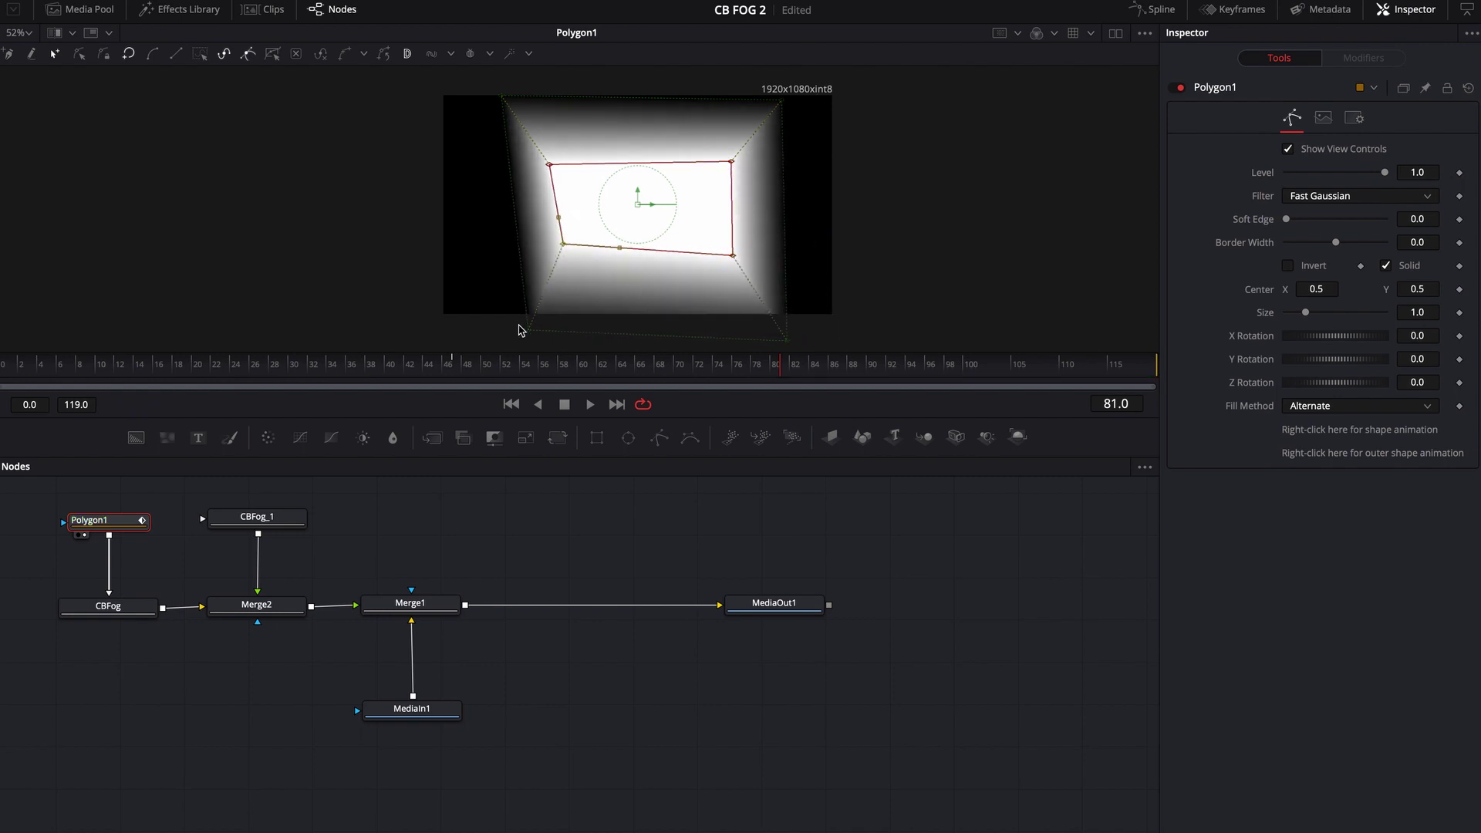
pyautogui.moveTo(529, 330); pyautogui.dragTo(430, 324)
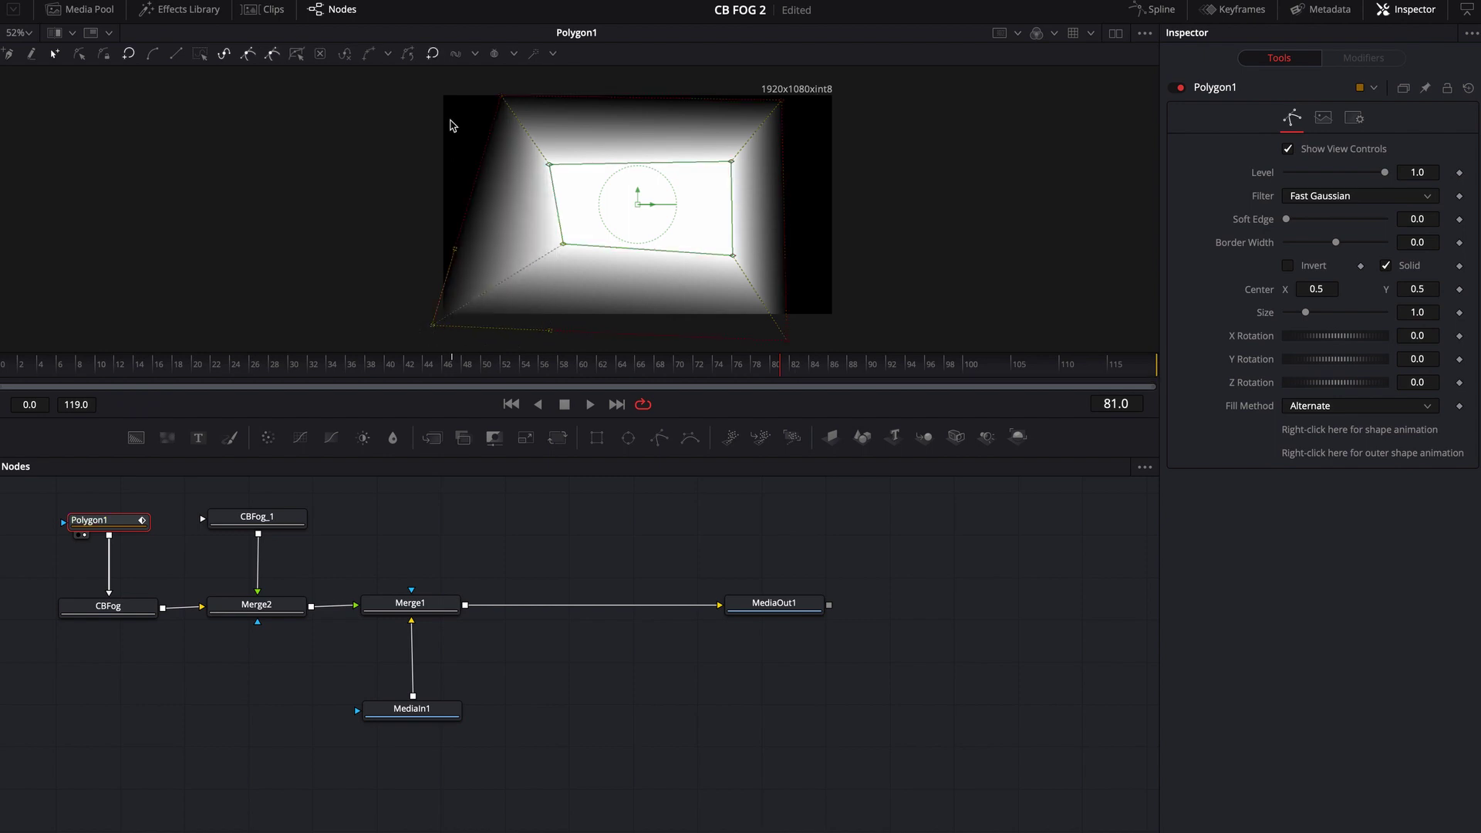
pyautogui.moveTo(507, 102)
pyautogui.mouseDown()
pyautogui.moveTo(416, 90)
pyautogui.moveTo(500, 83)
pyautogui.moveTo(503, 100)
pyautogui.moveTo(430, 93)
pyautogui.mouseUp()
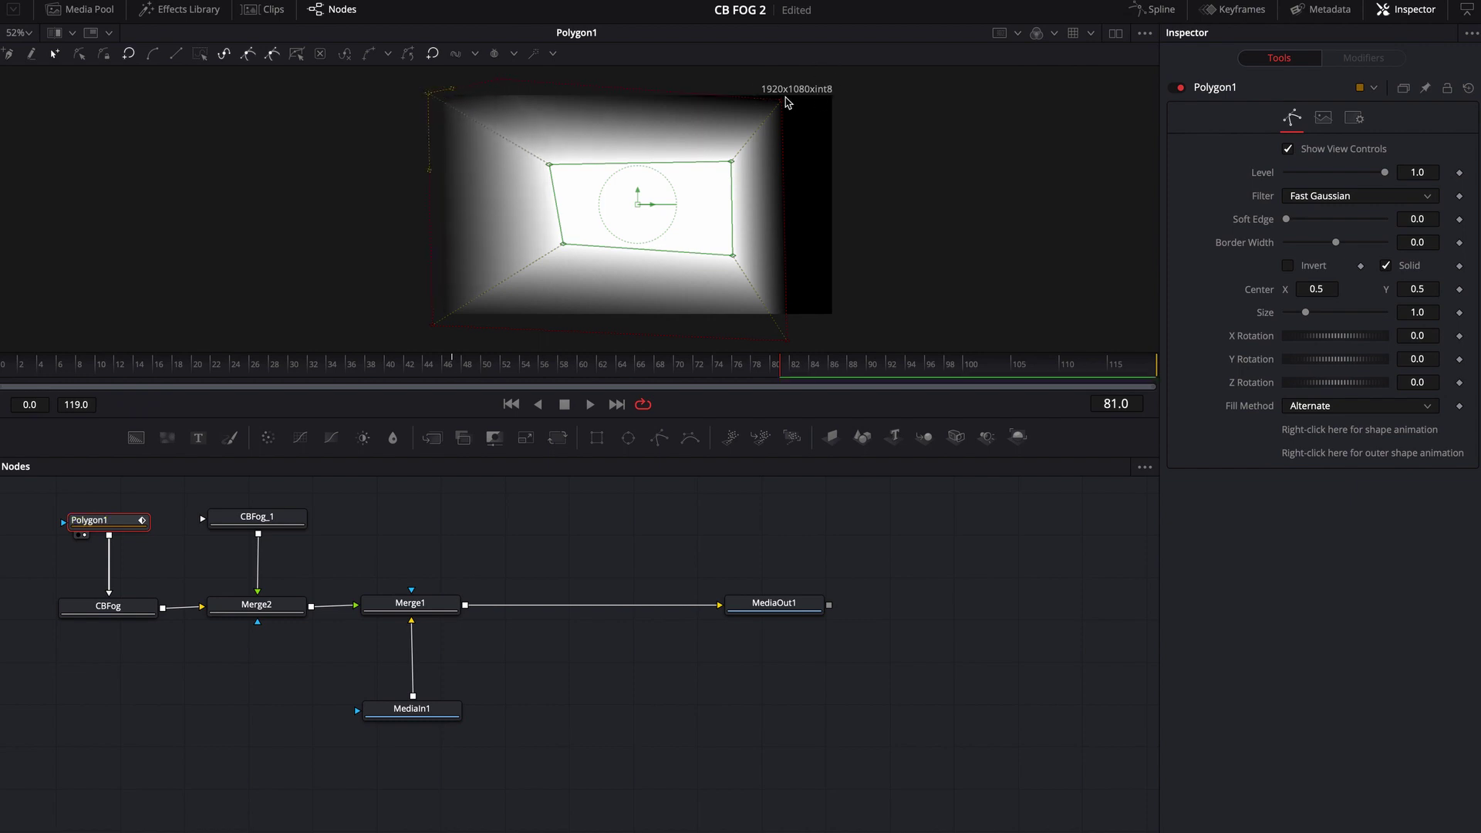
pyautogui.click(840, 101)
pyautogui.moveTo(839, 101); pyautogui.dragTo(850, 86)
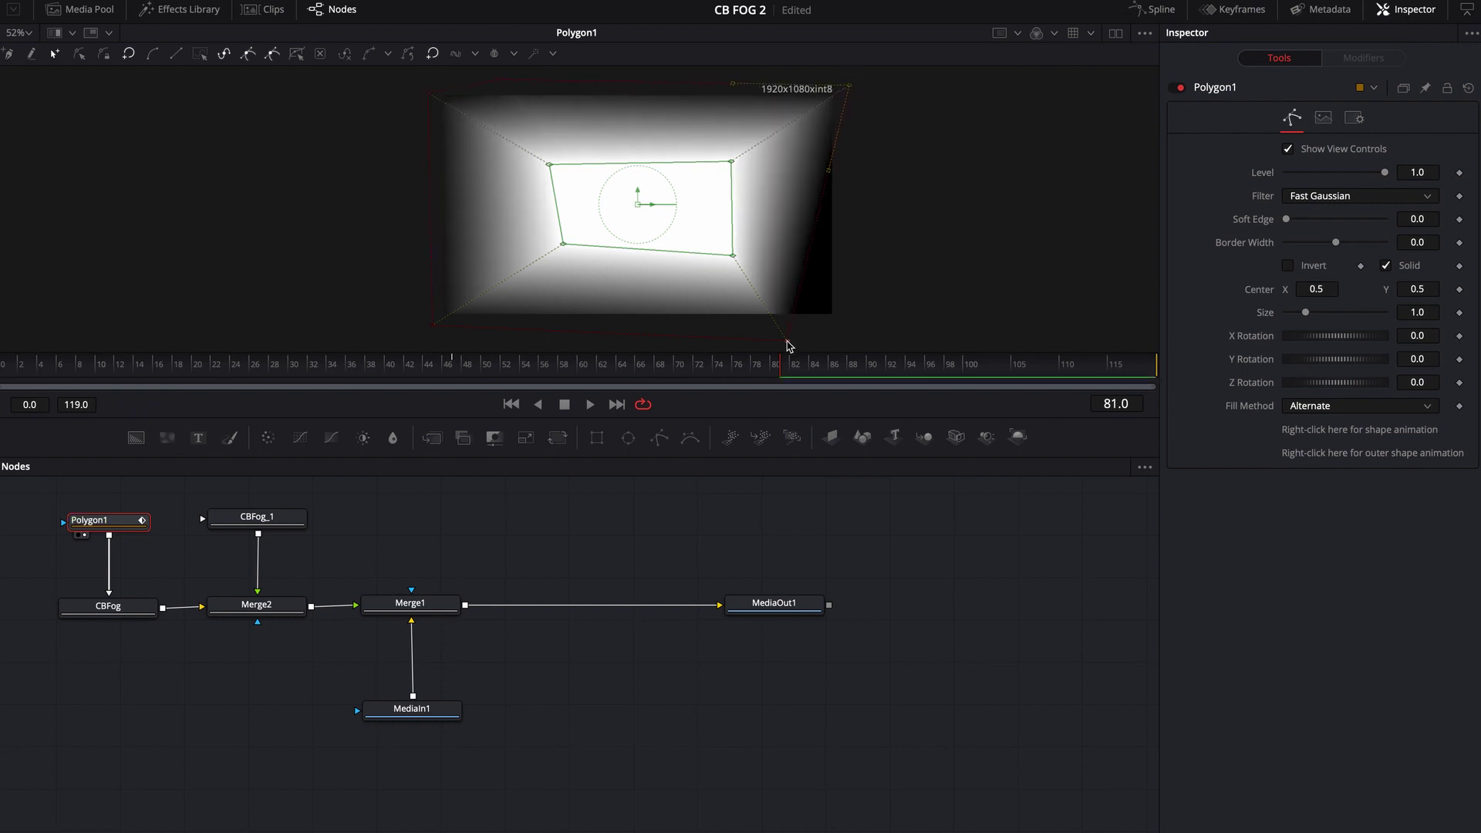
pyautogui.moveTo(786, 338); pyautogui.dragTo(870, 327)
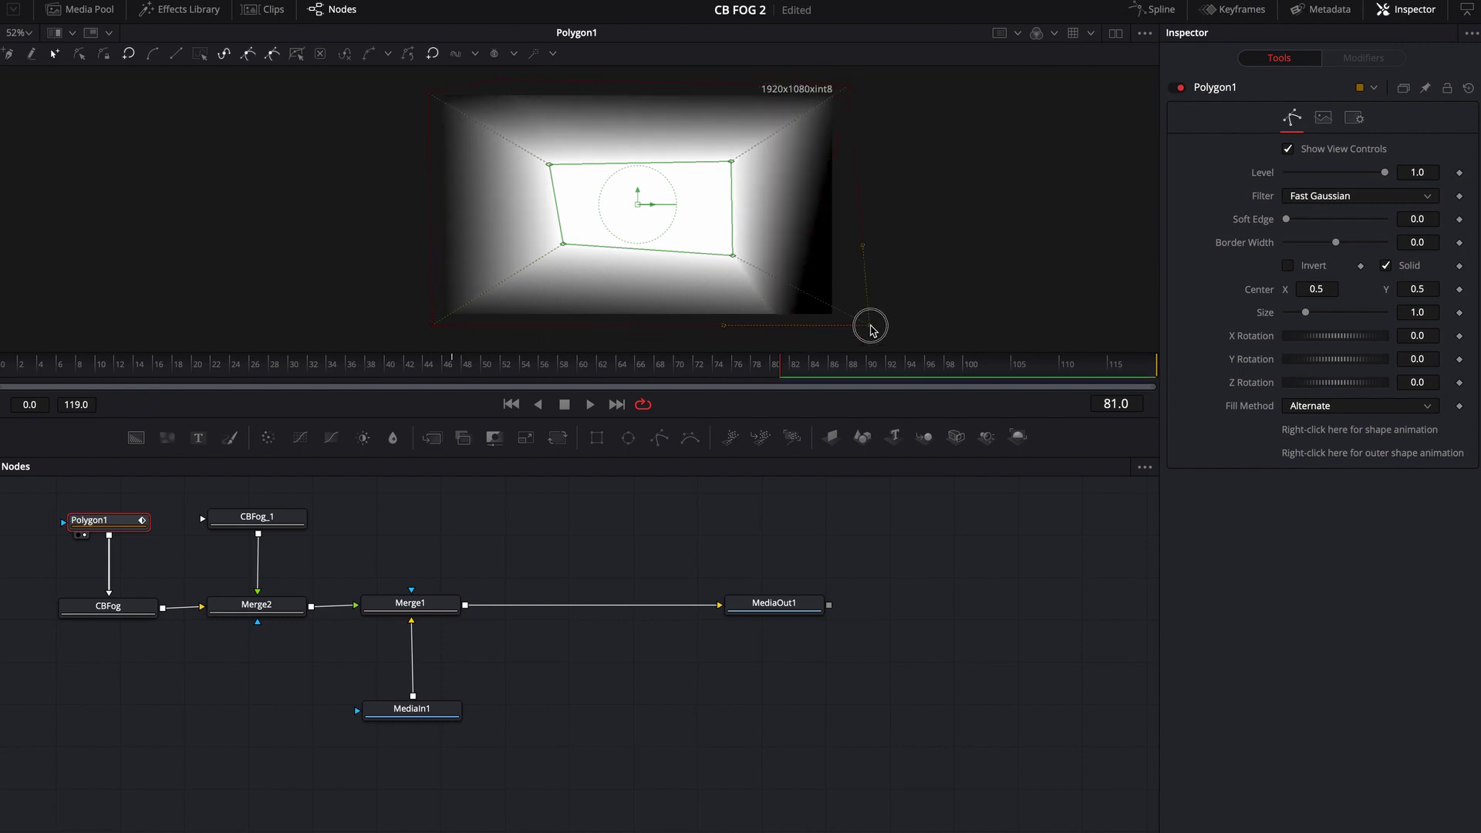
pyautogui.click(550, 486)
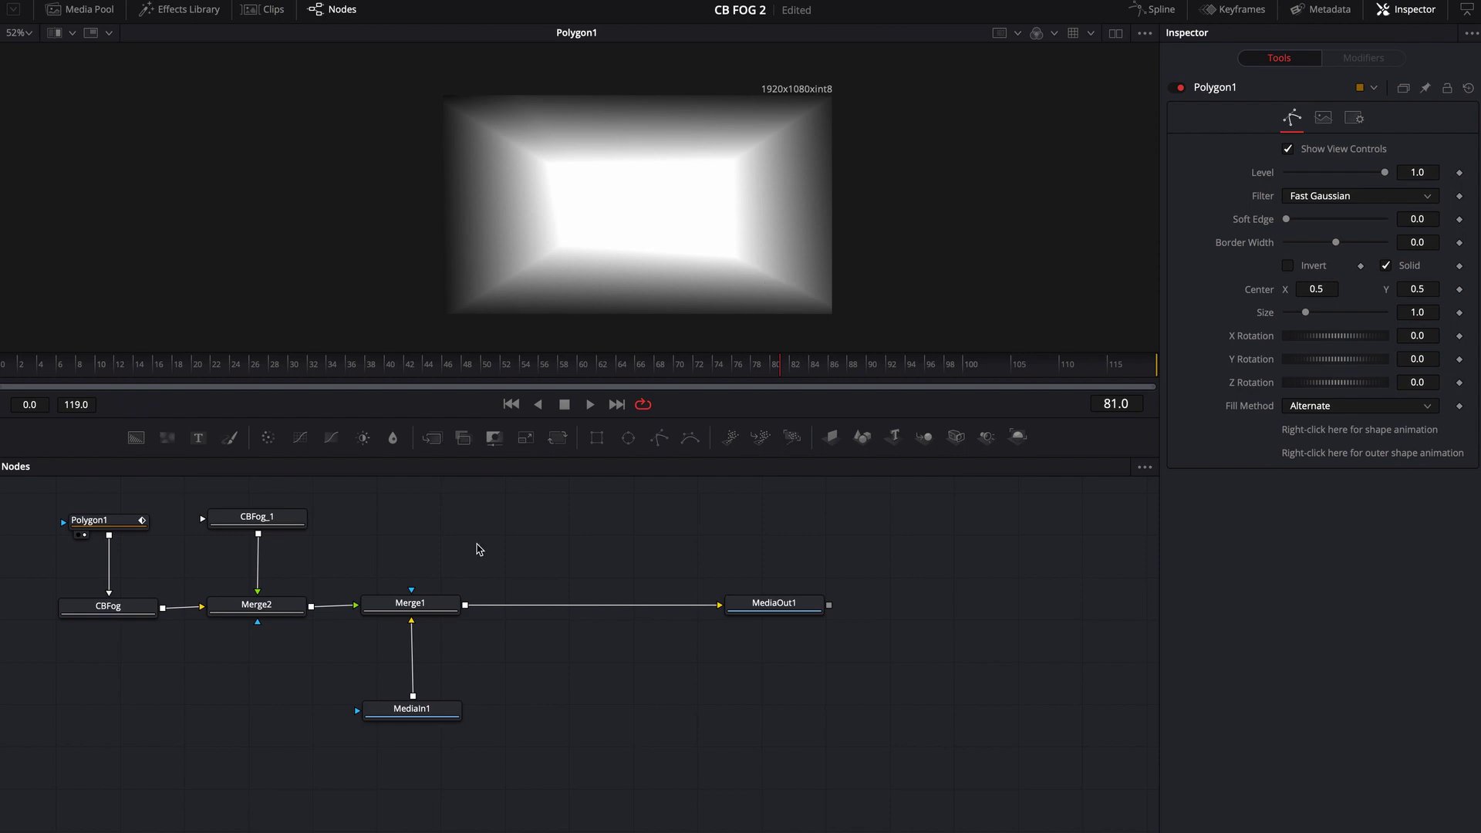
# Set Polygon1 Soft Edge to 0.0992, view the Merge2 result, and return to the Edit page
pyautogui.hotkey('ctrl', 'z')
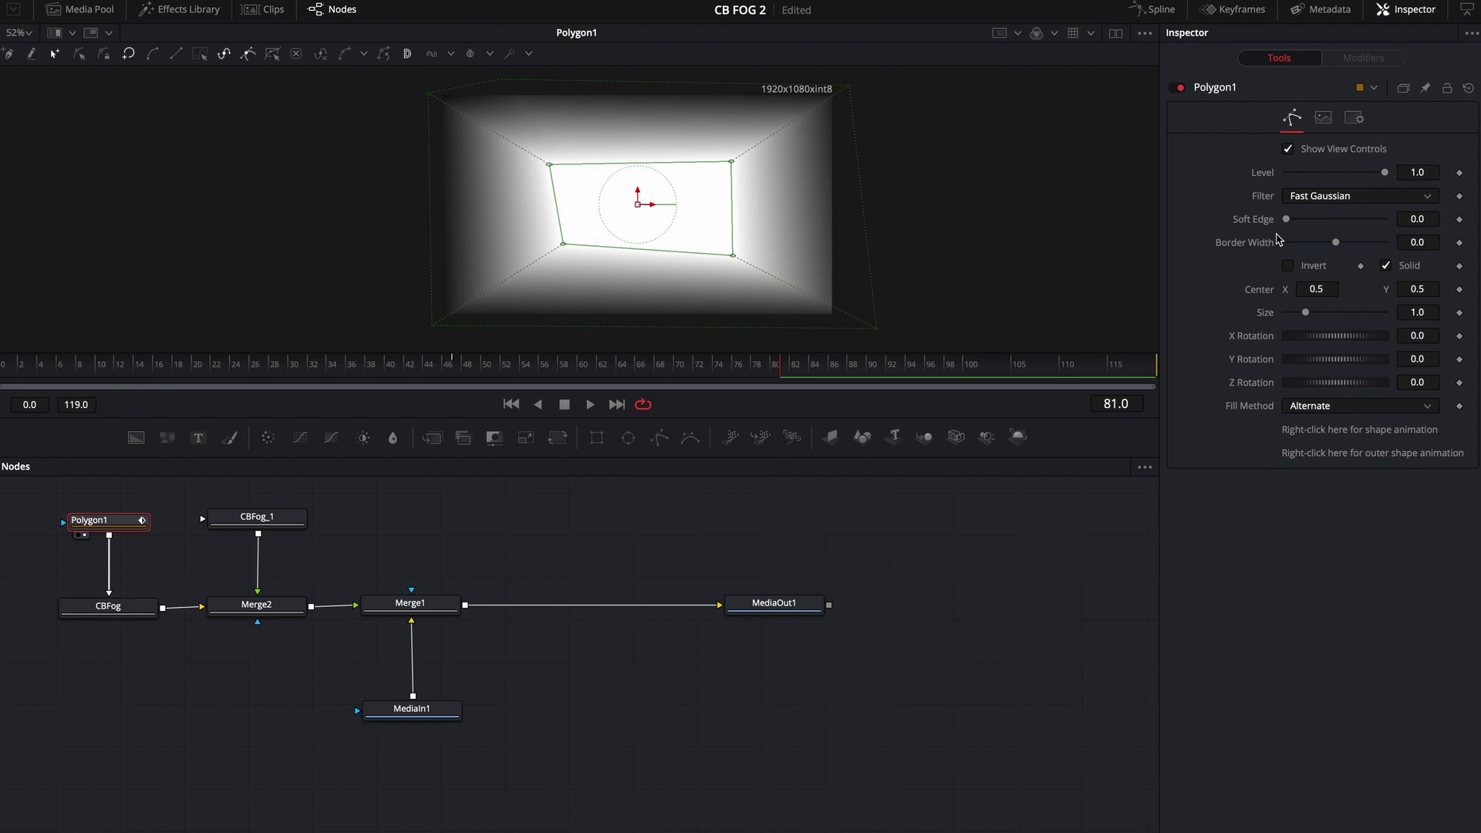
pyautogui.moveTo(1287, 224); pyautogui.dragTo(1335, 221)
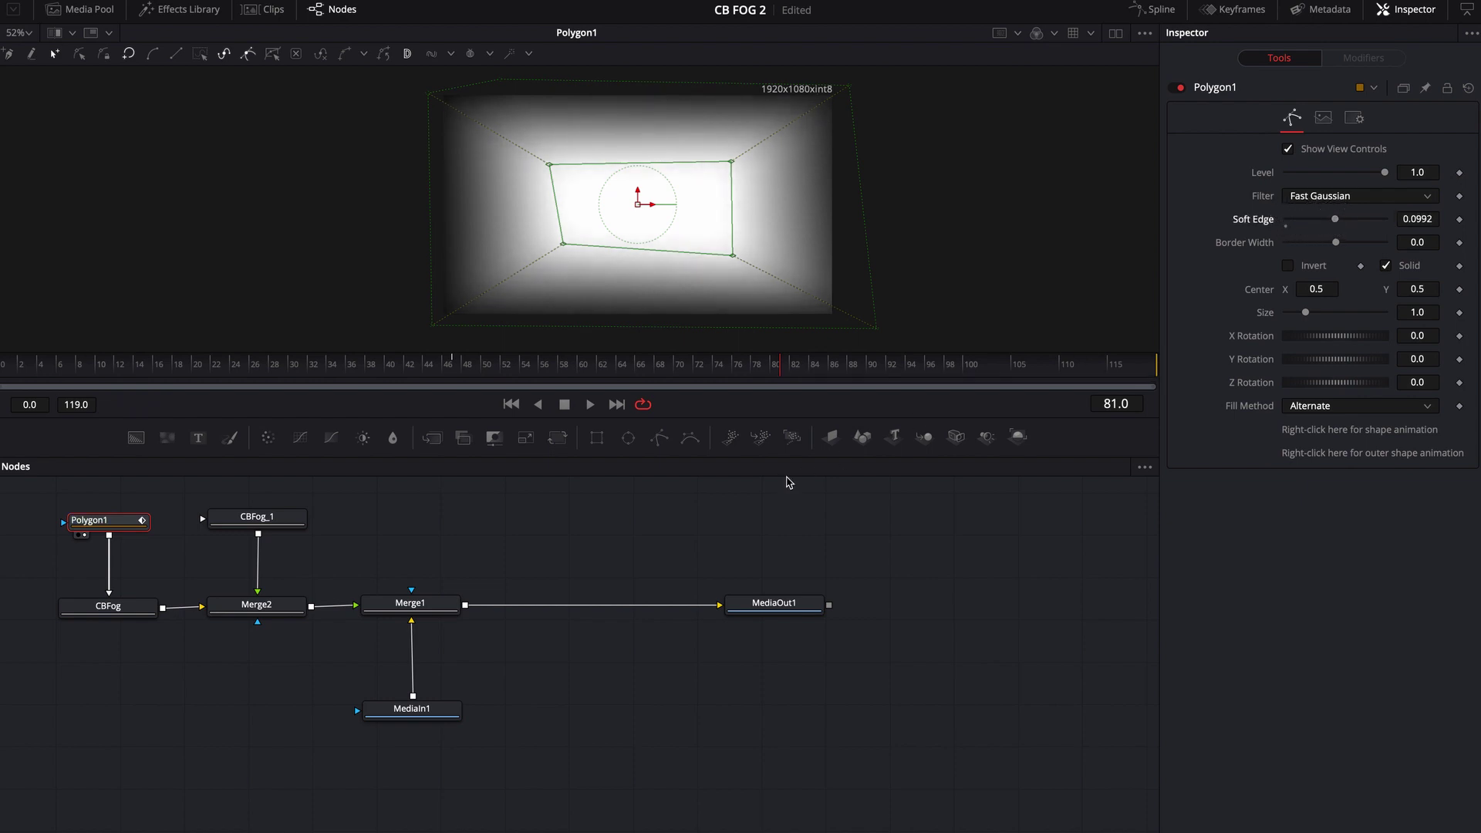
pyautogui.click(593, 538)
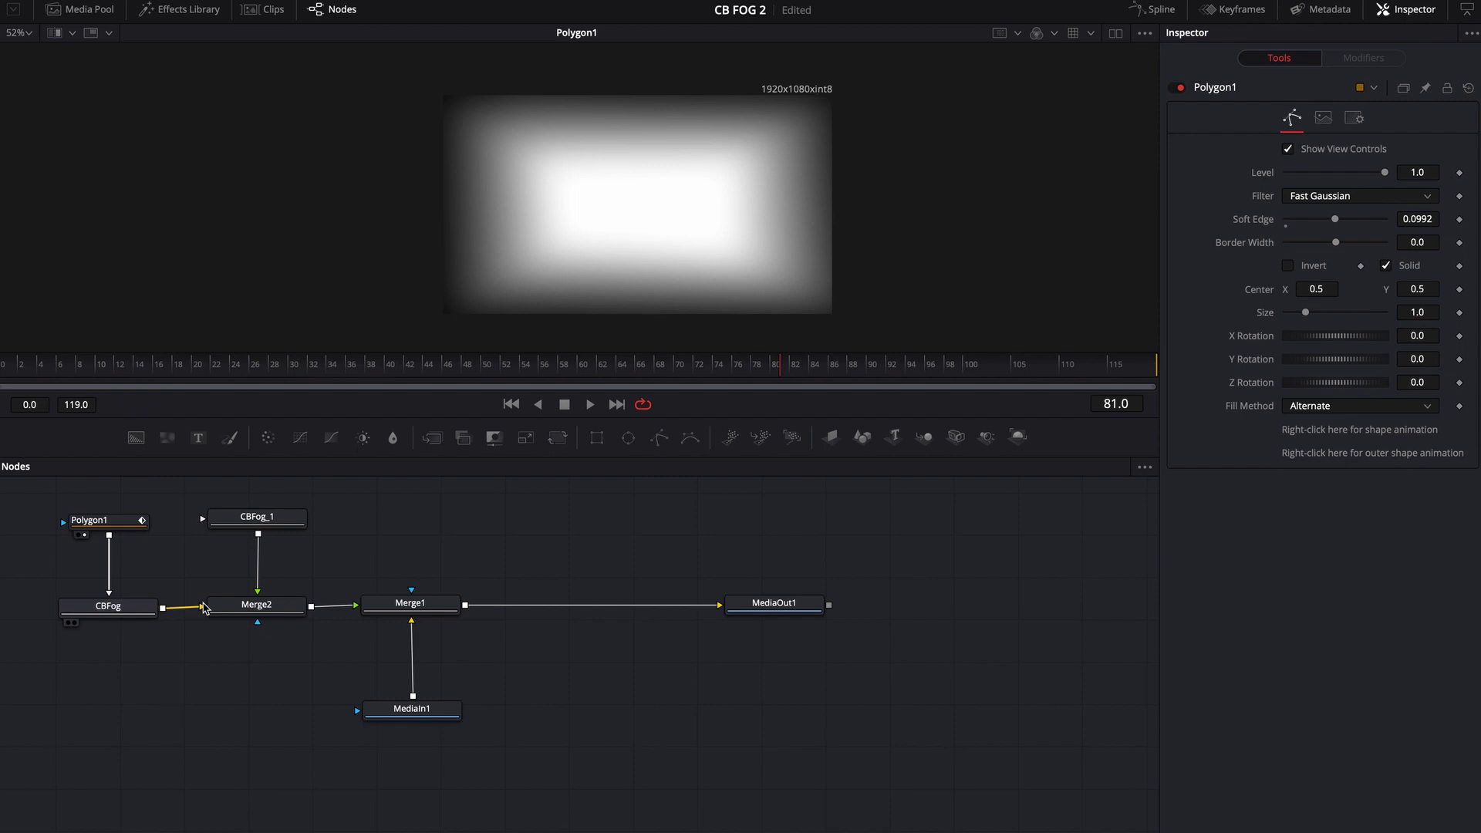
pyautogui.moveTo(270, 609); pyautogui.dragTo(650, 169)
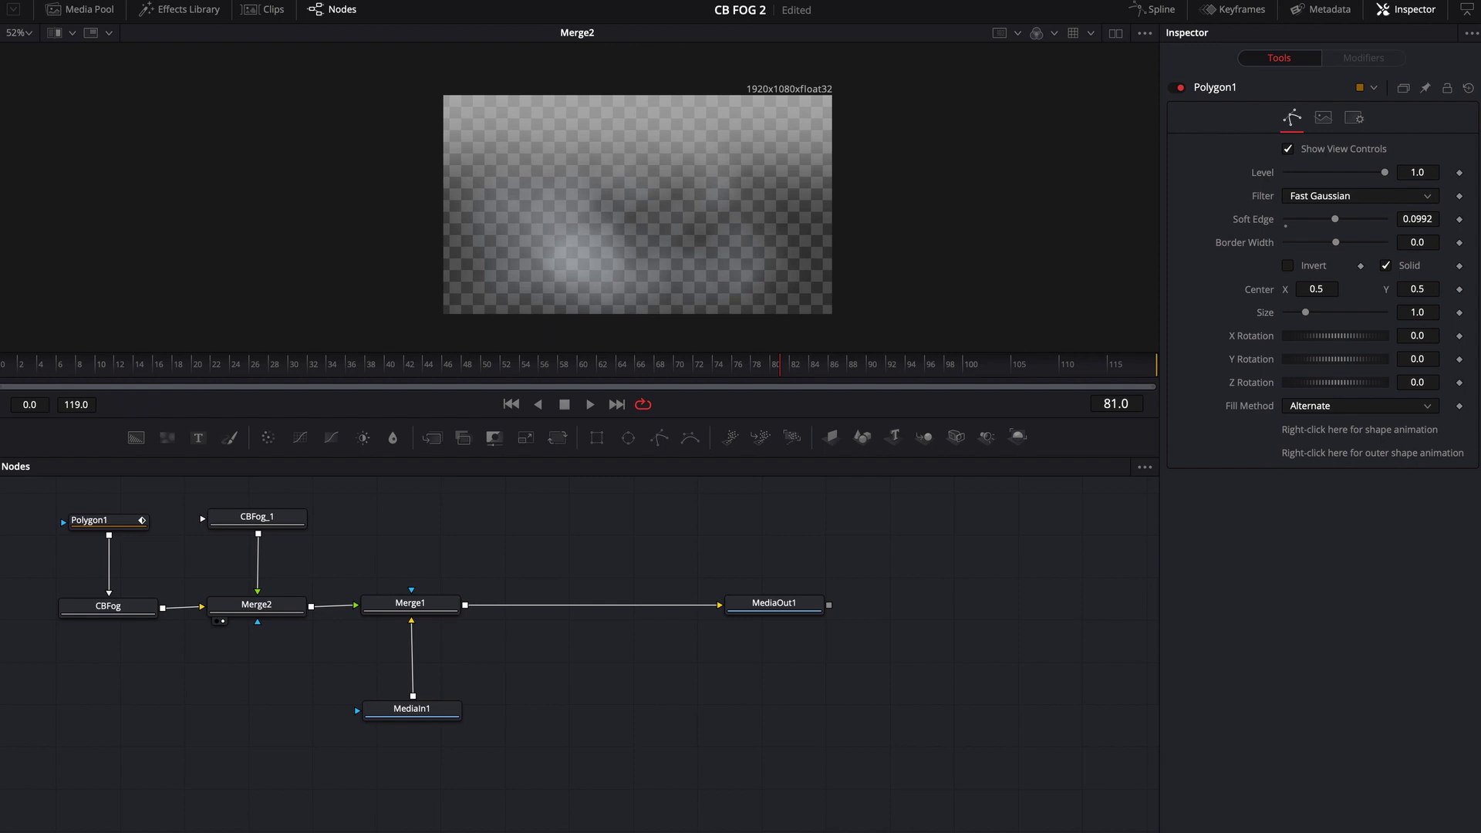
pyautogui.hotkey('shift', '4')
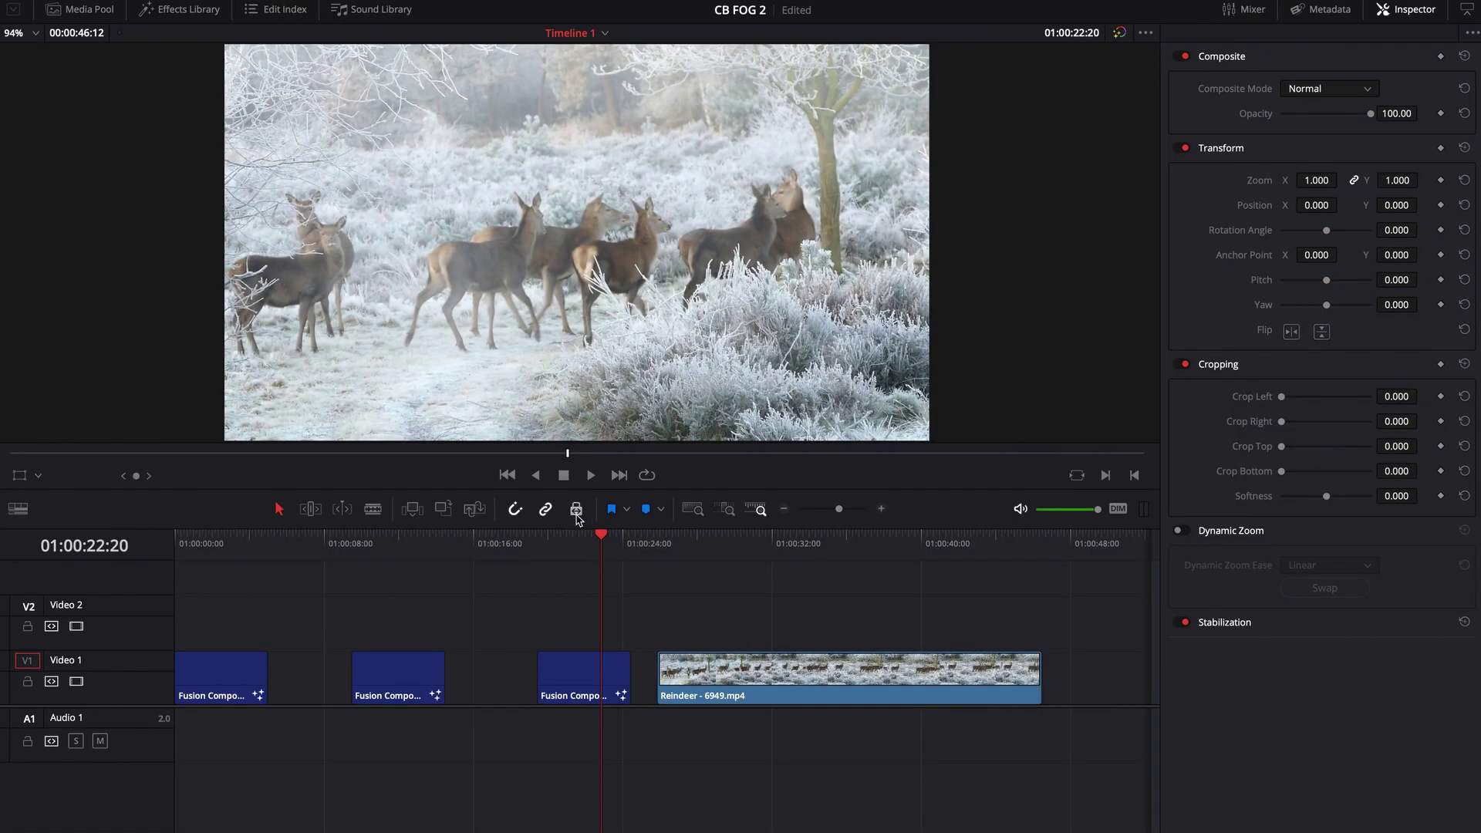
# Scrub to the Reindeer - 6949.mp4 clip and drop the CBFog Fusion title onto Video 2 above it
pyautogui.moveTo(601, 538); pyautogui.dragTo(588, 540)
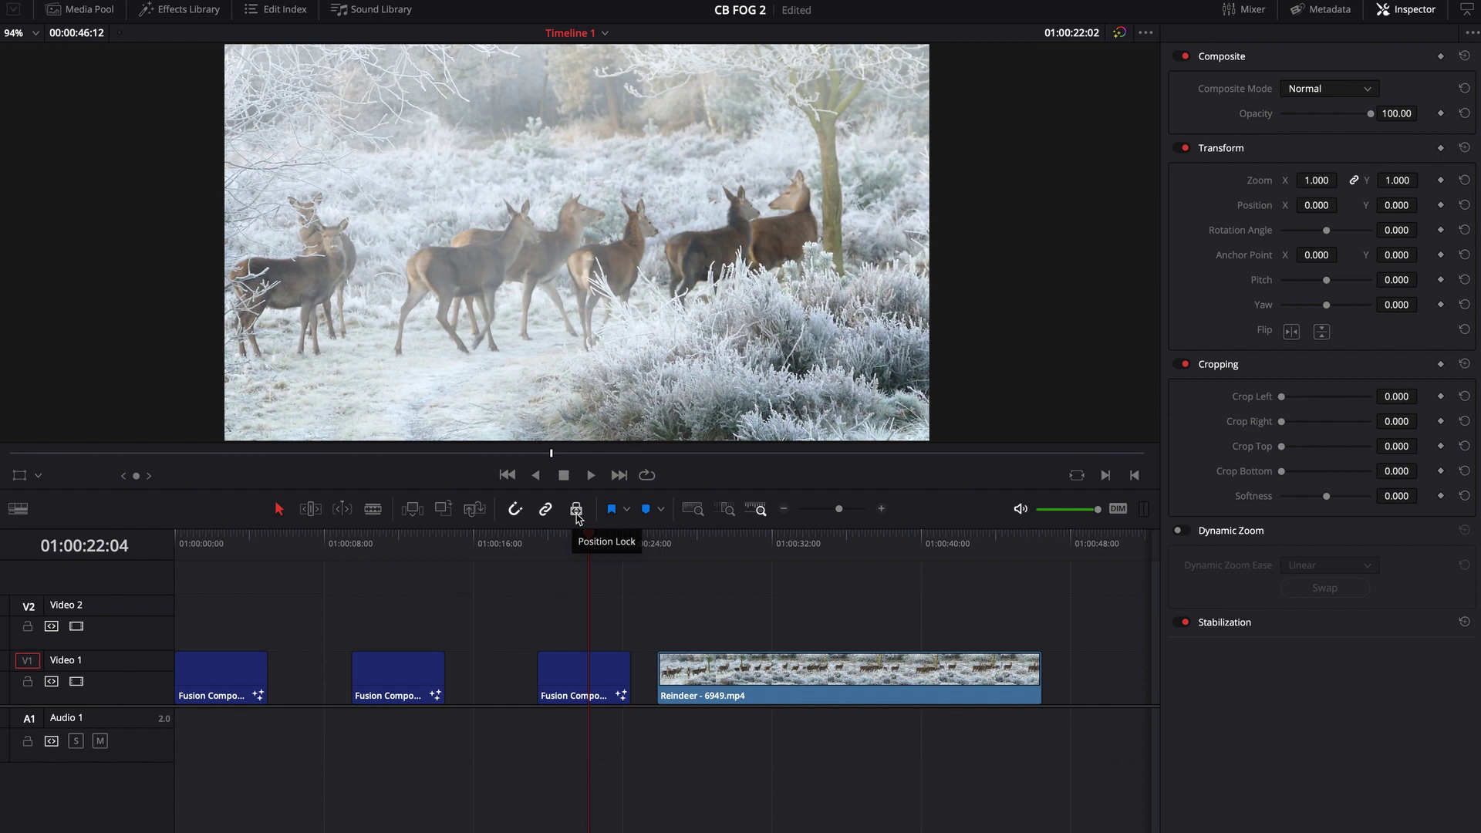
pyautogui.click(694, 540)
pyautogui.click(747, 546)
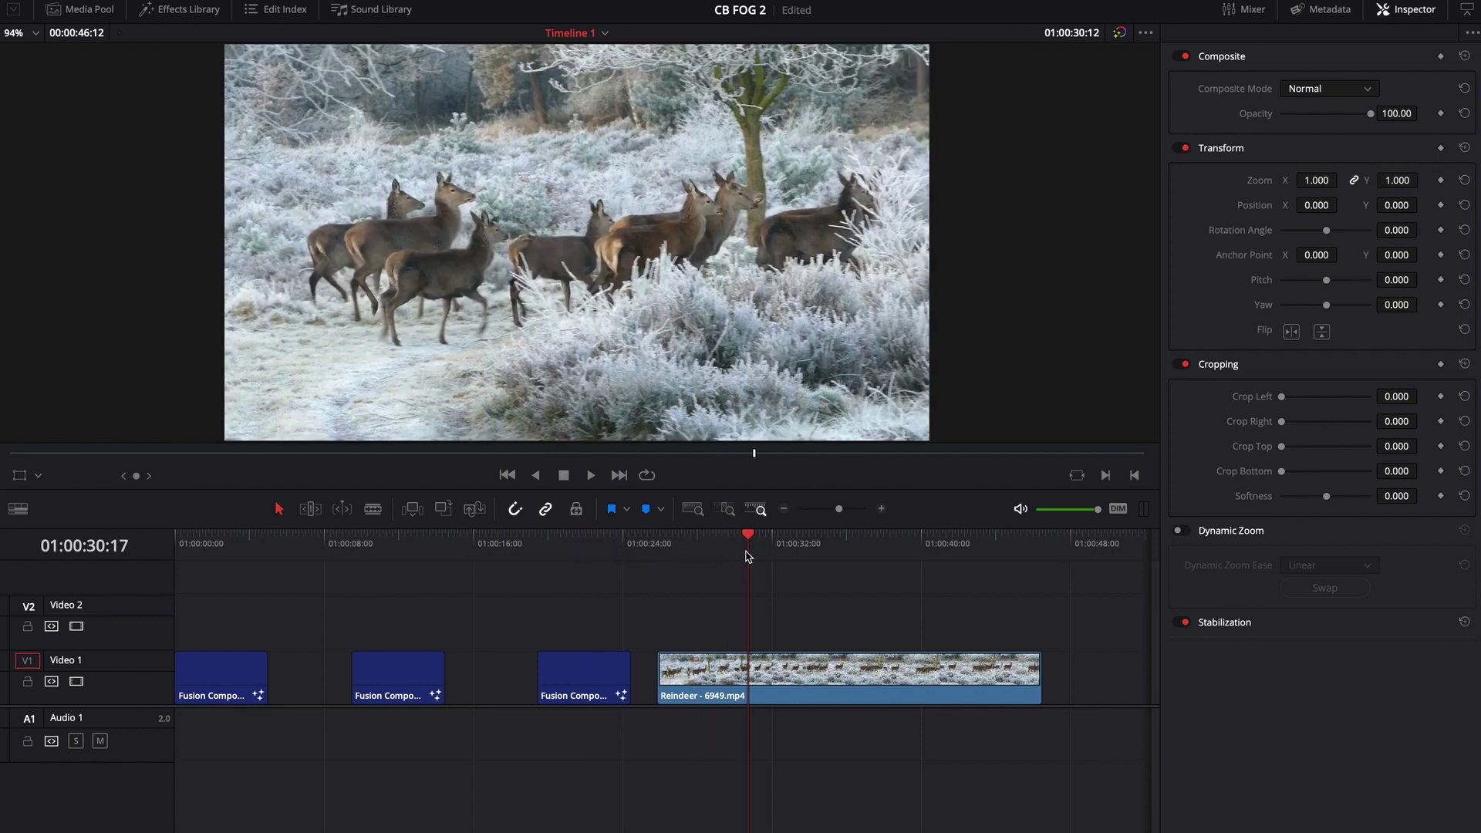
pyautogui.click(171, 17)
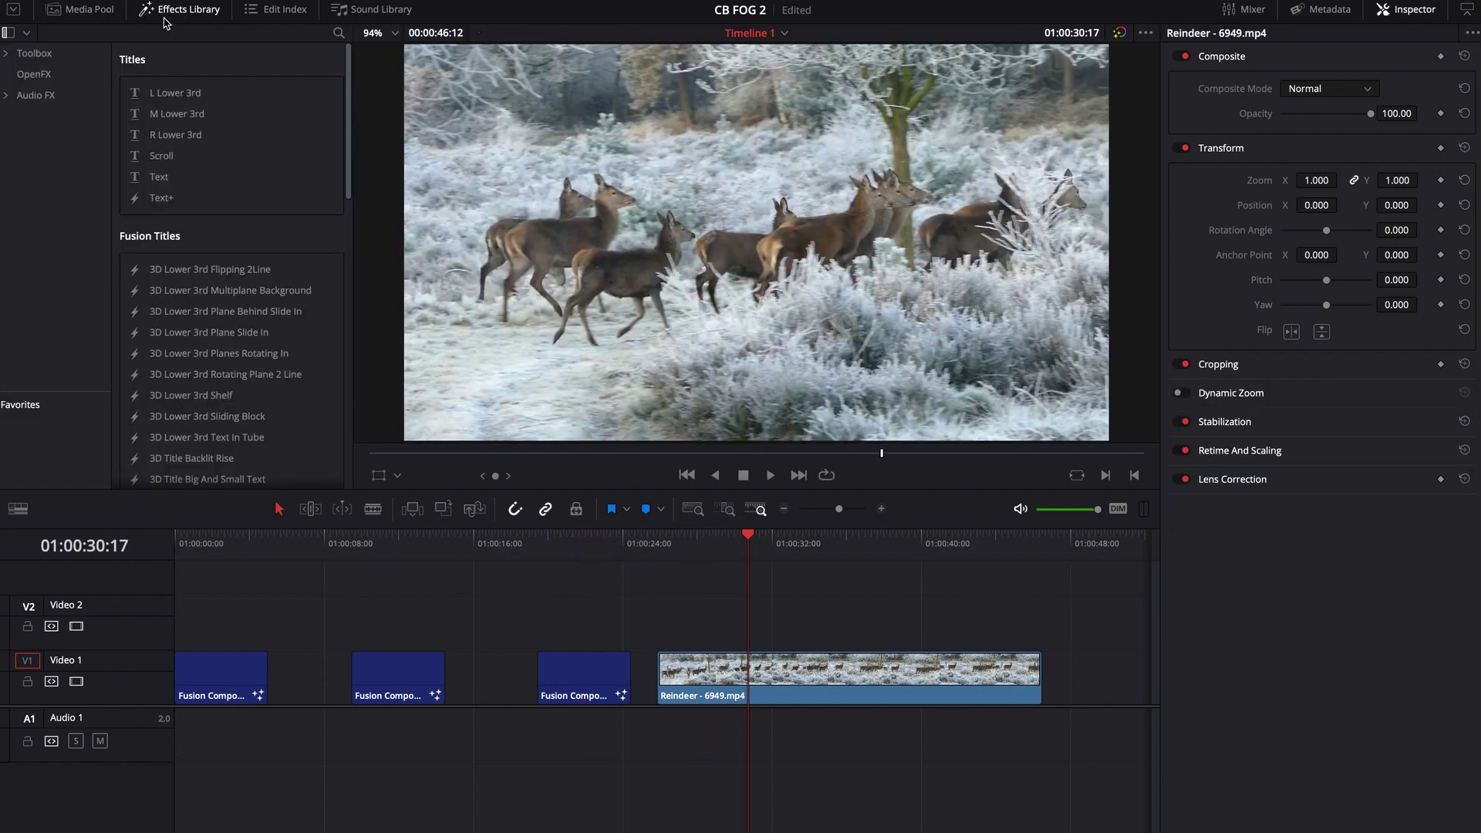
pyautogui.scroll(-10, 223, 229)
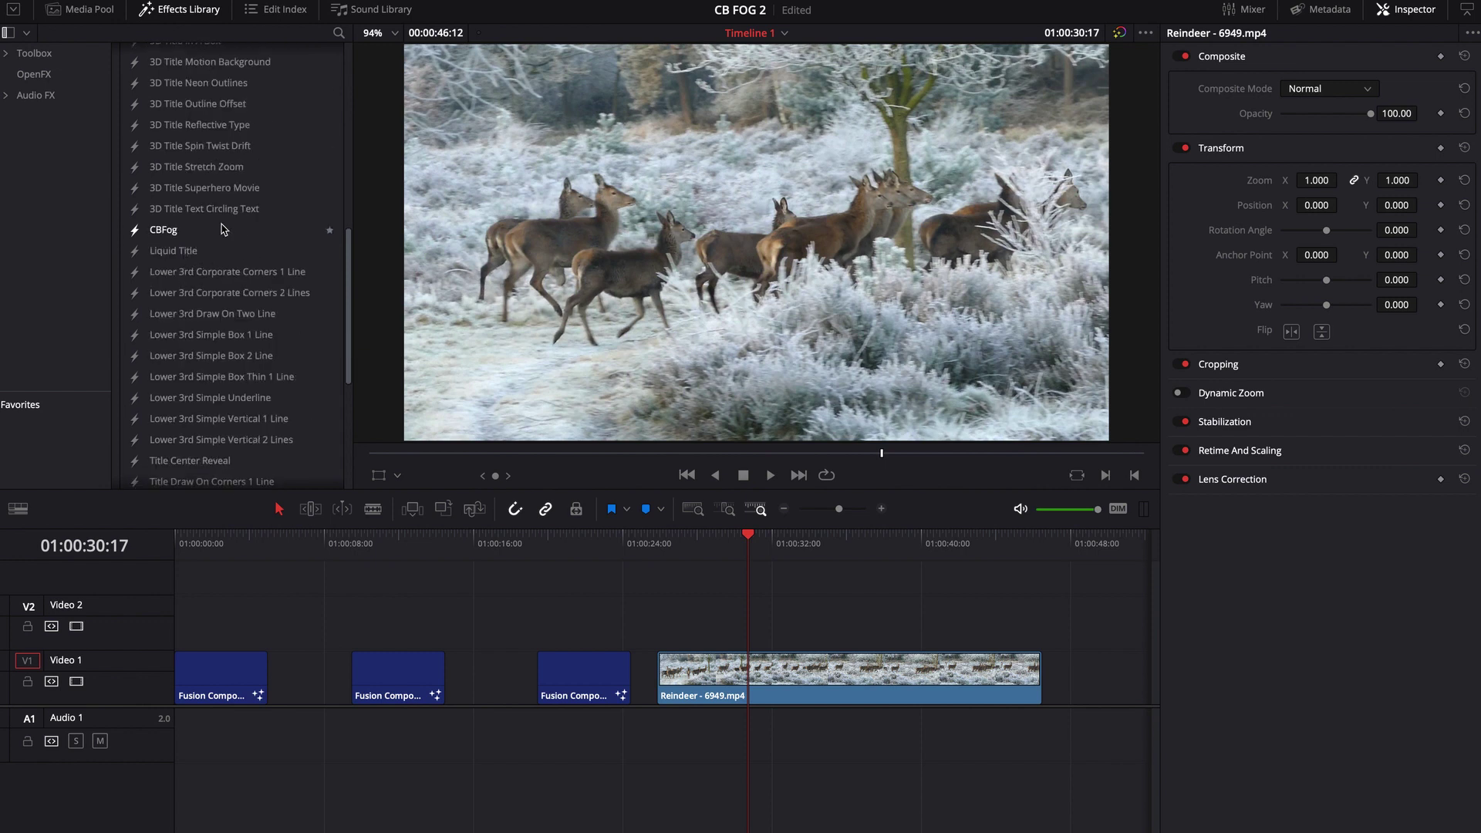
pyautogui.moveTo(162, 232); pyautogui.dragTo(1043, 638)
pyautogui.moveTo(747, 534); pyautogui.dragTo(720, 534)
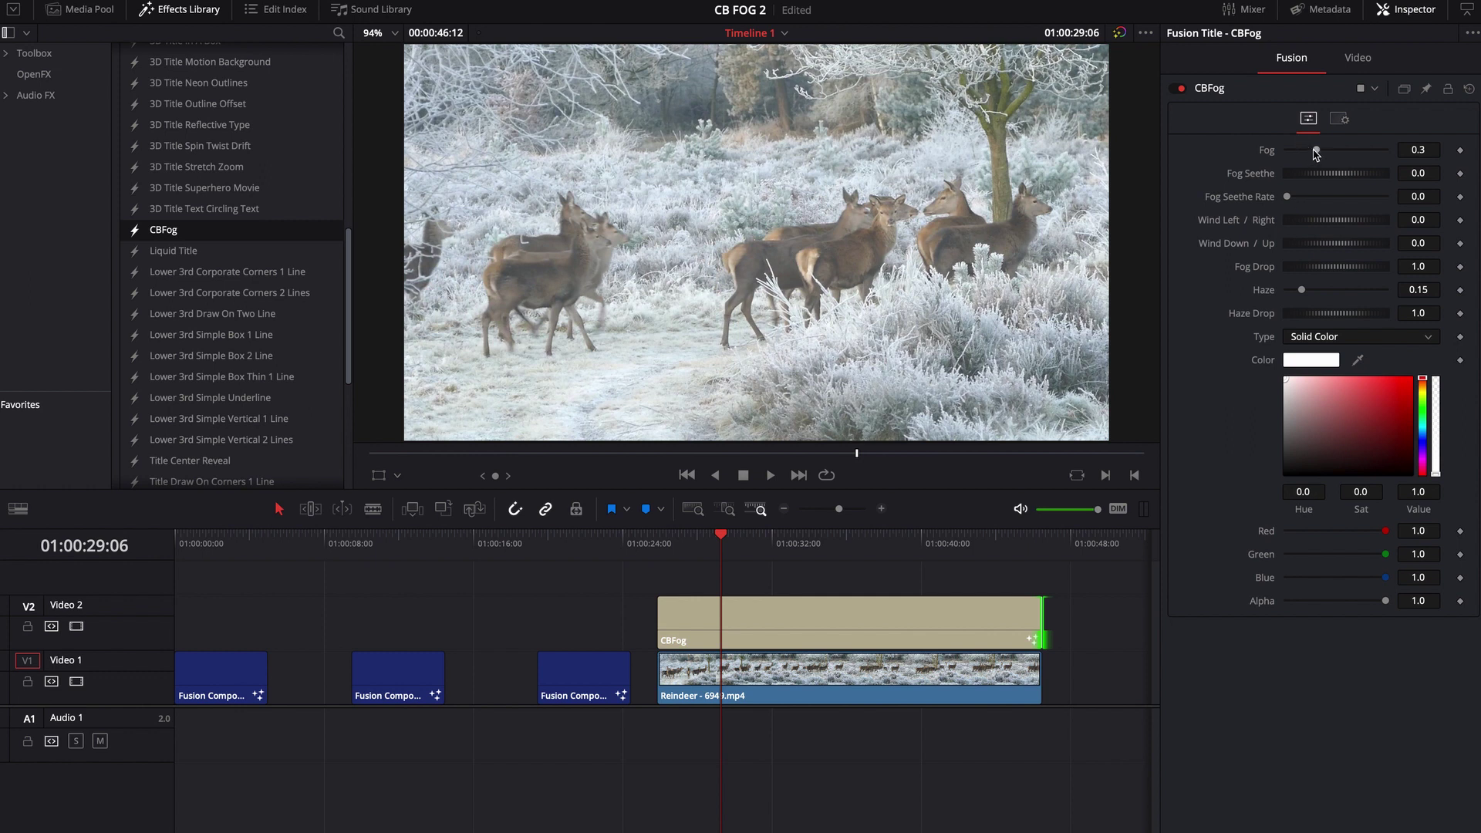
# Set Fog to 0.787, Wind Left / Right to -0.514, and pick a pale cyan fog colour
pyautogui.moveTo(1316, 151); pyautogui.dragTo(1364, 151)
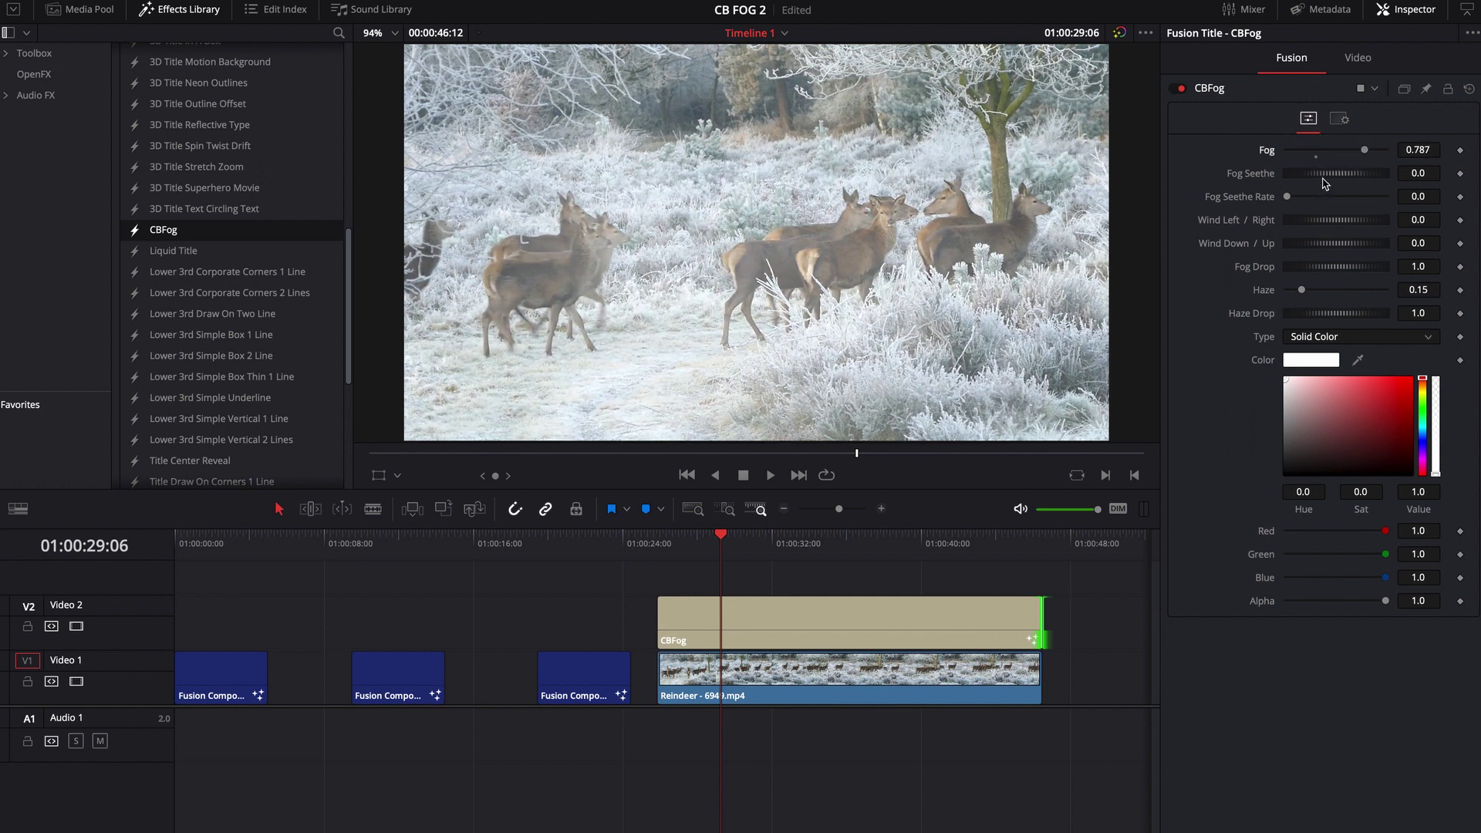
pyautogui.moveTo(1328, 229); pyautogui.dragTo(1238, 242)
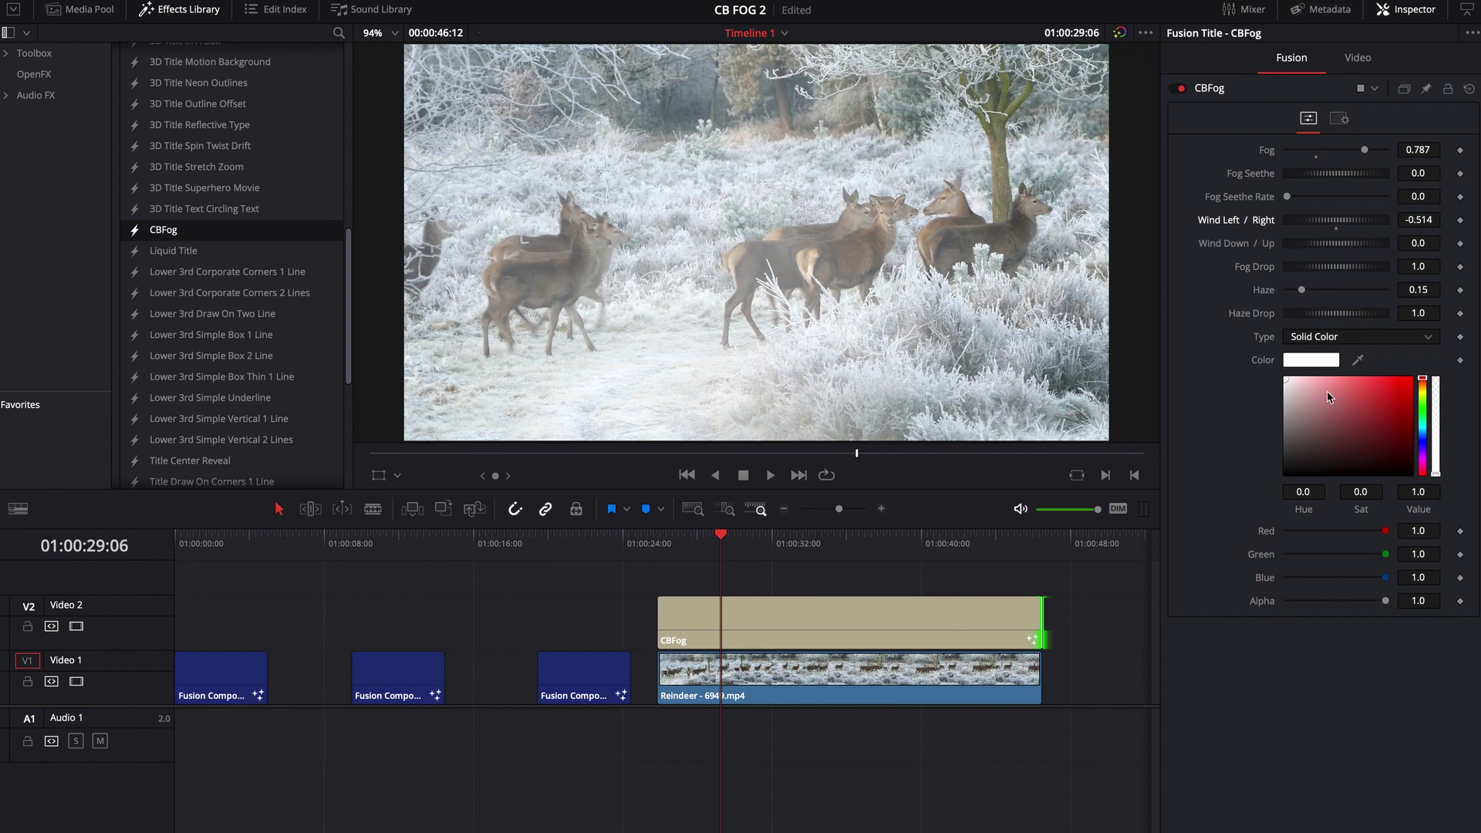
pyautogui.moveTo(1421, 387); pyautogui.dragTo(1421, 429)
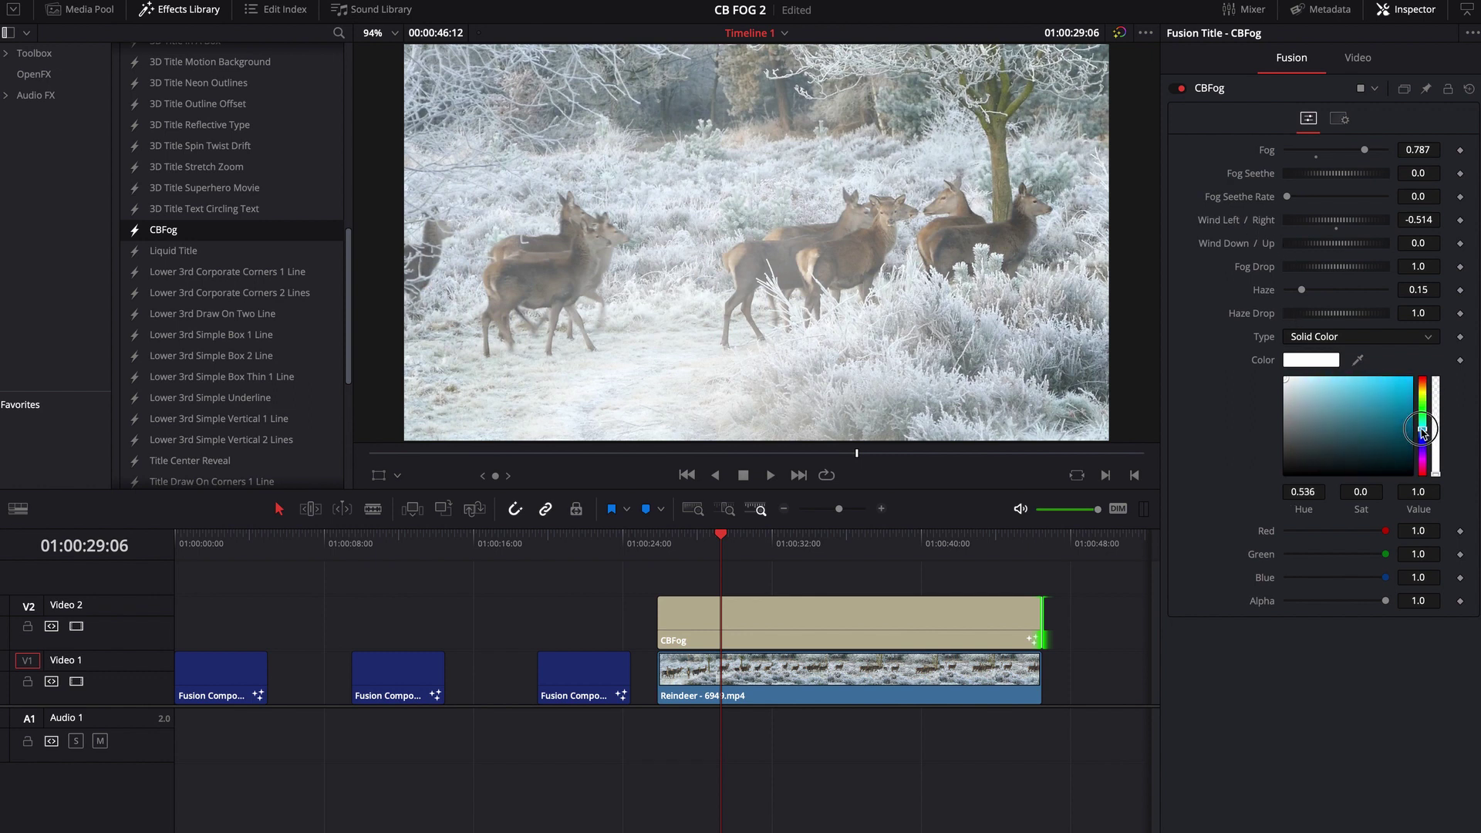
pyautogui.click(1316, 385)
pyautogui.moveTo(1316, 386); pyautogui.dragTo(1312, 378)
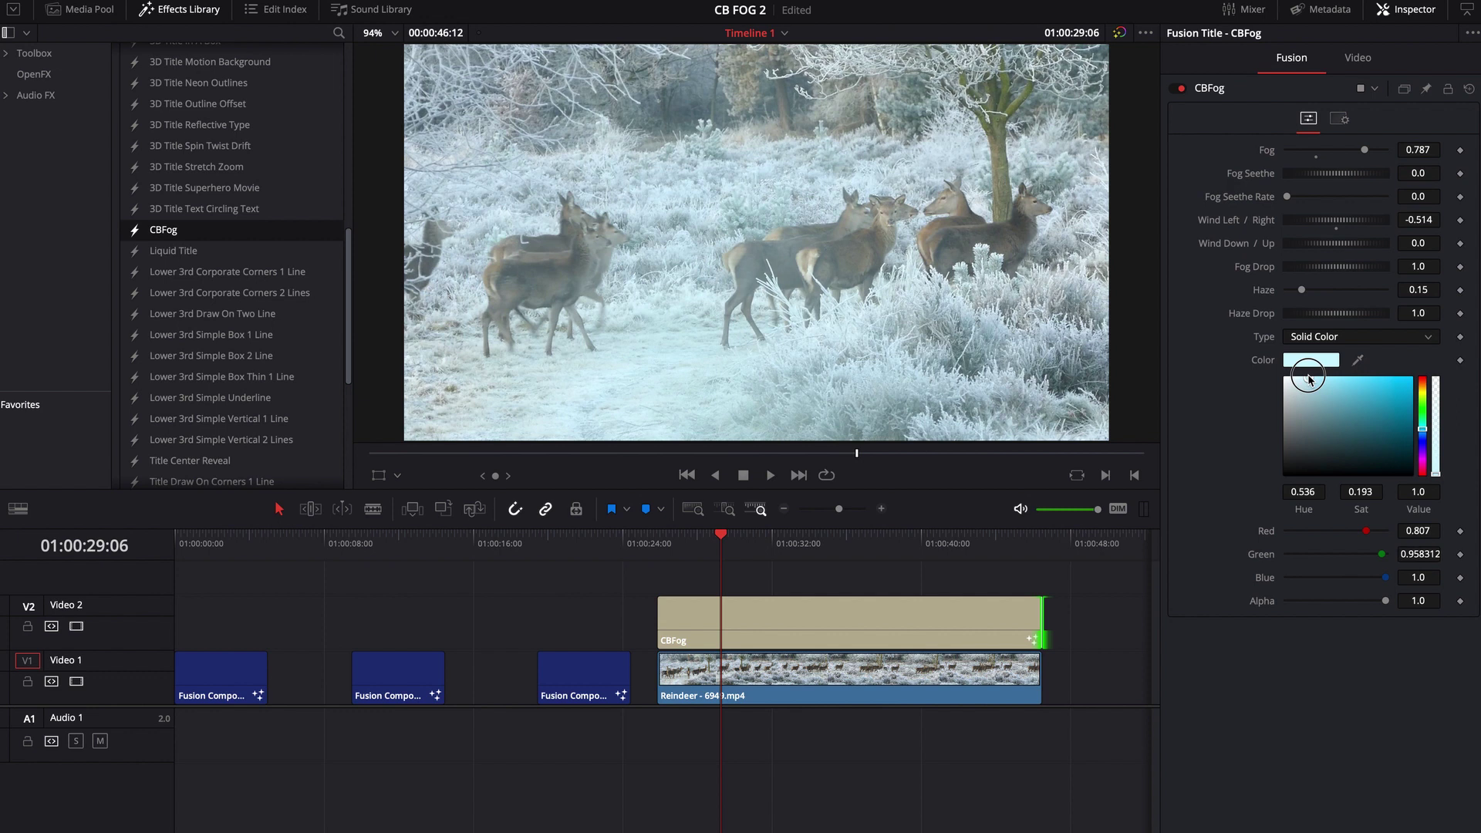
# Raise Haze to 0.315, make the tint nearly white, and move to the mall clip
pyautogui.moveTo(1302, 290); pyautogui.dragTo(1321, 289)
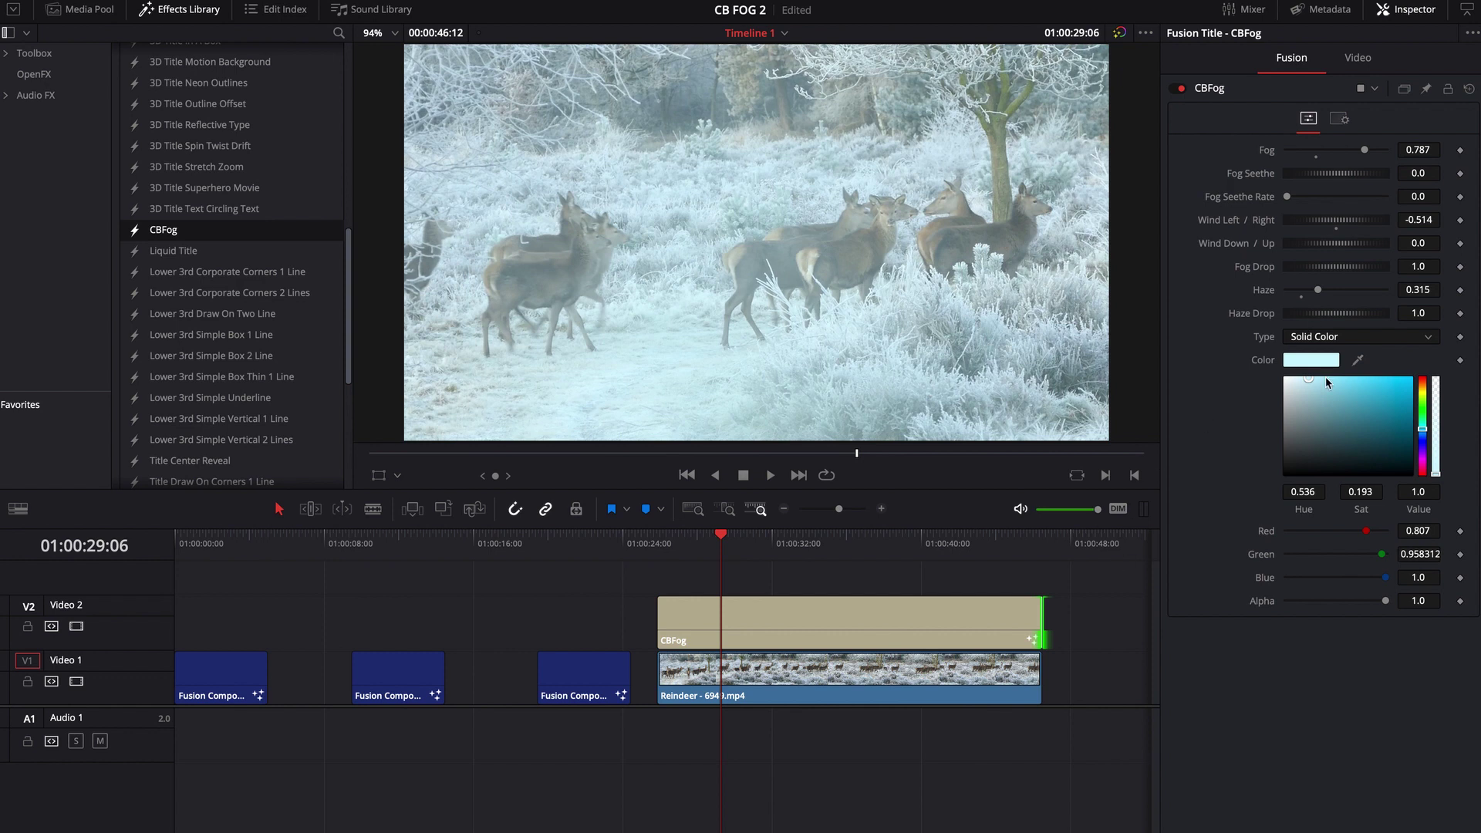
pyautogui.moveTo(1326, 382); pyautogui.dragTo(1303, 384)
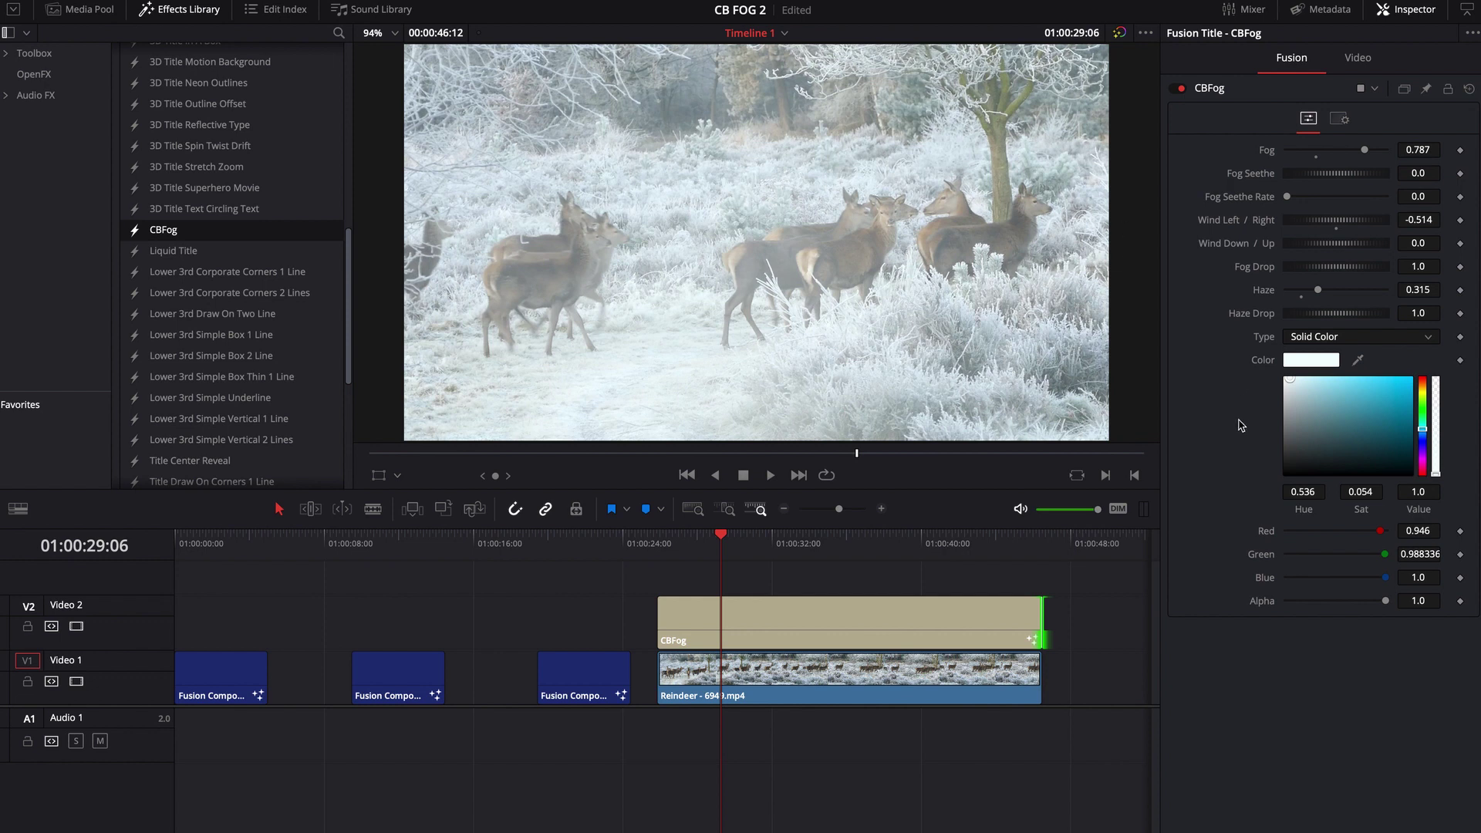
pyautogui.click(414, 549)
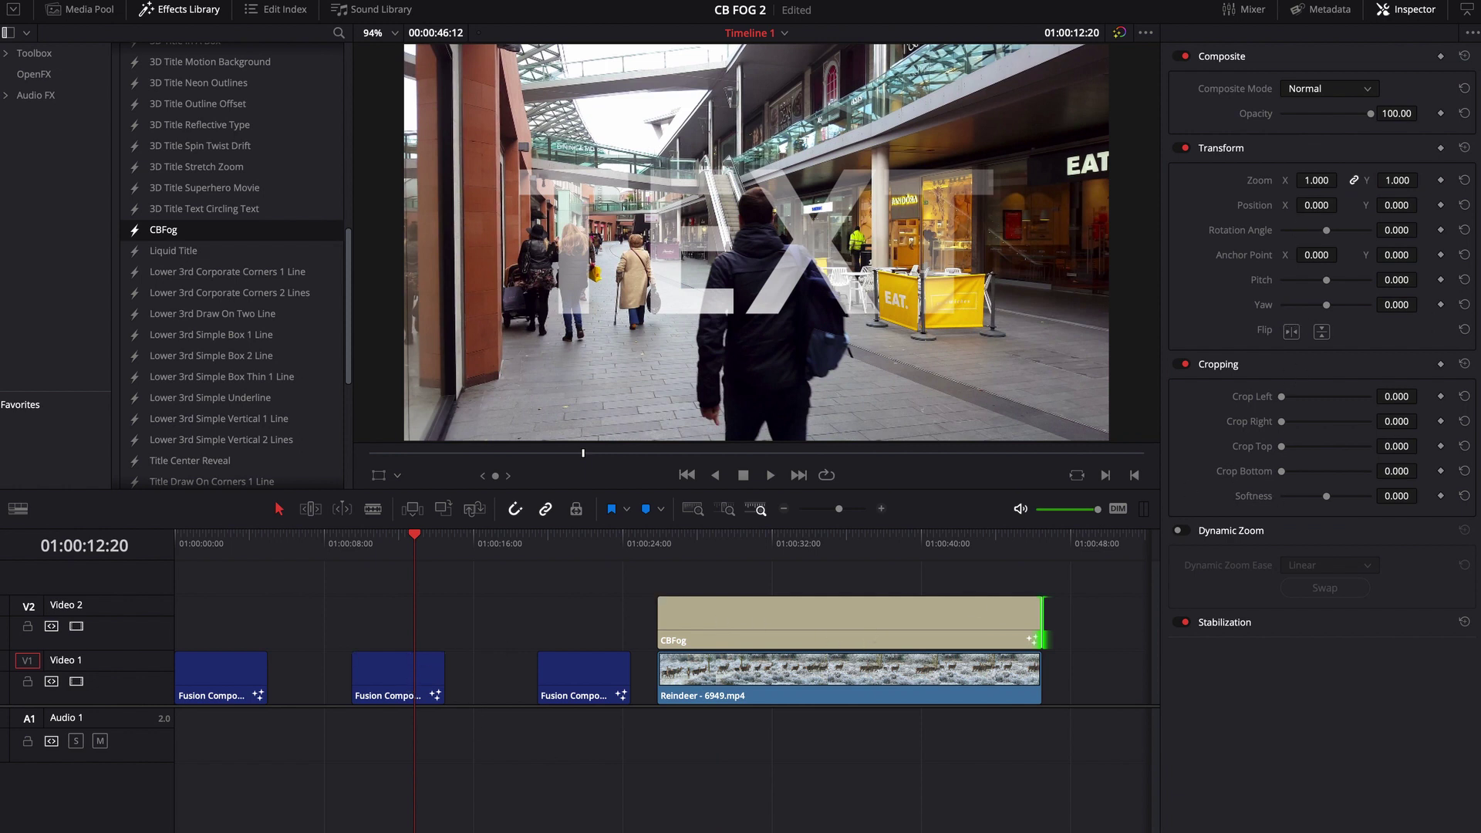
# Open the title's node tree in Fusion and create a macro from the Text1 and CBFog nodes
pyautogui.hotkey('shift', '5')
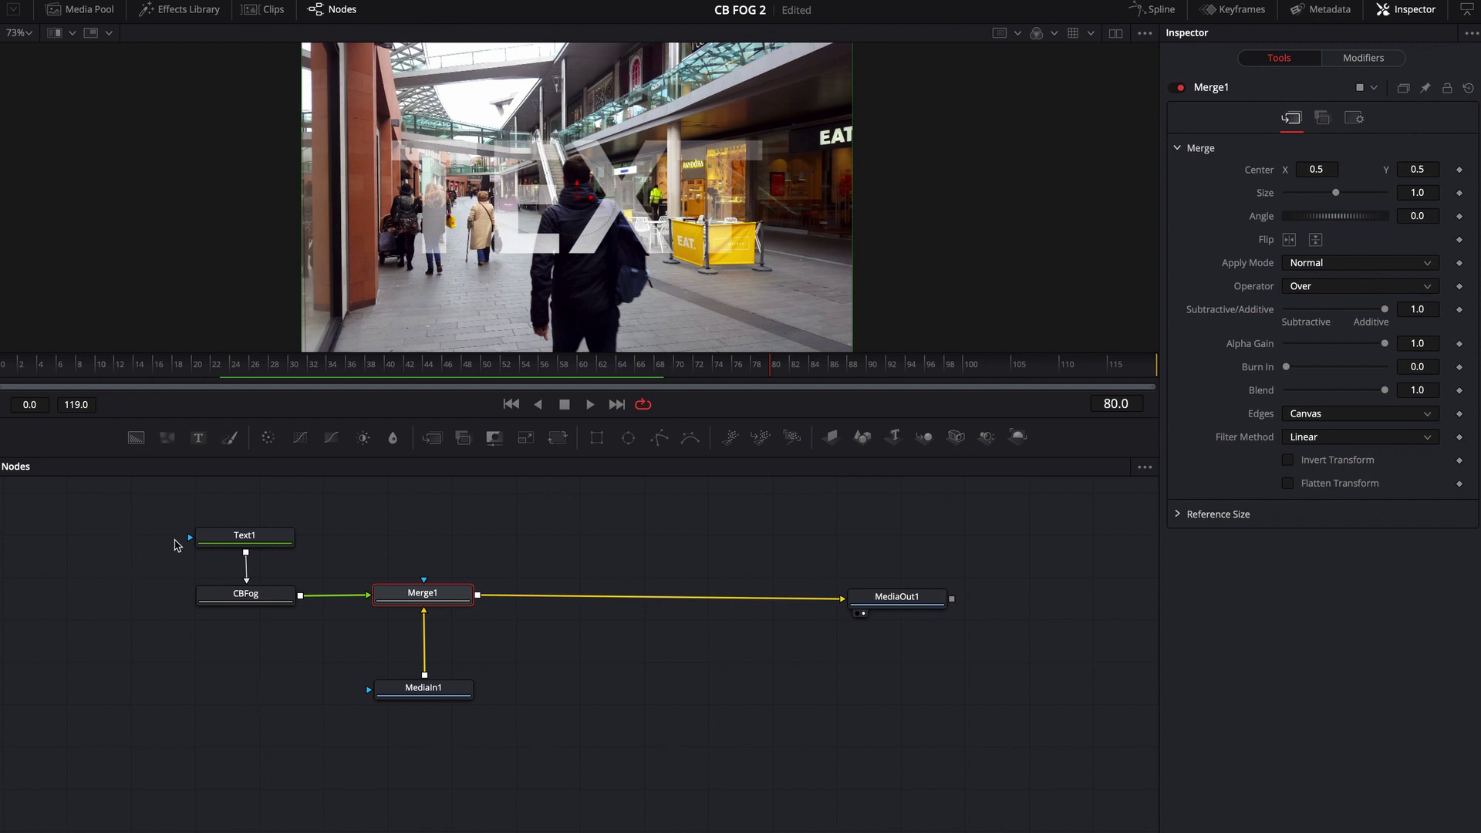
pyautogui.moveTo(238, 536); pyautogui.dragTo(179, 537)
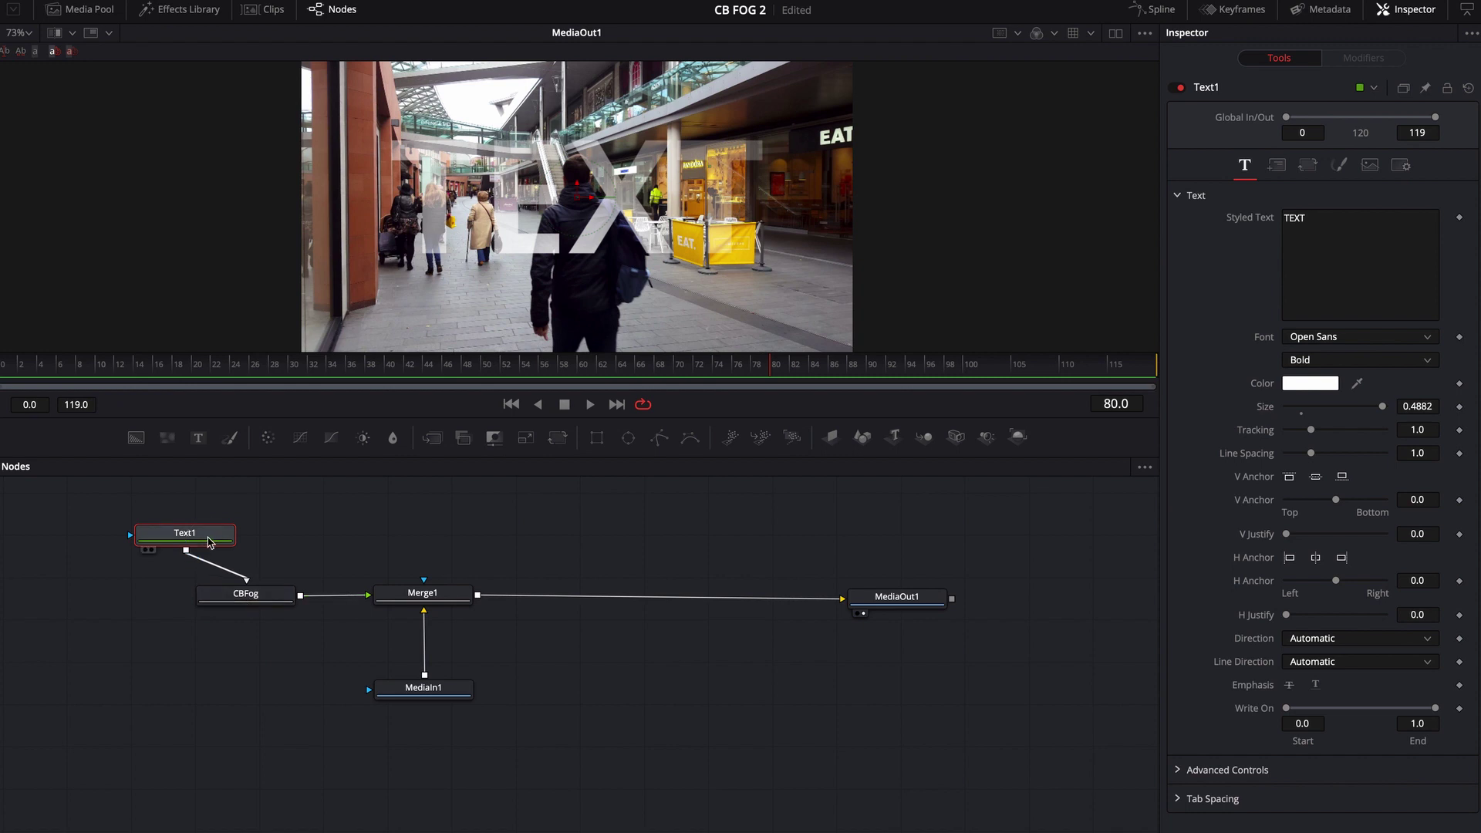
pyautogui.keyDown('ctrl'); pyautogui.click(231, 599); pyautogui.keyUp('ctrl')
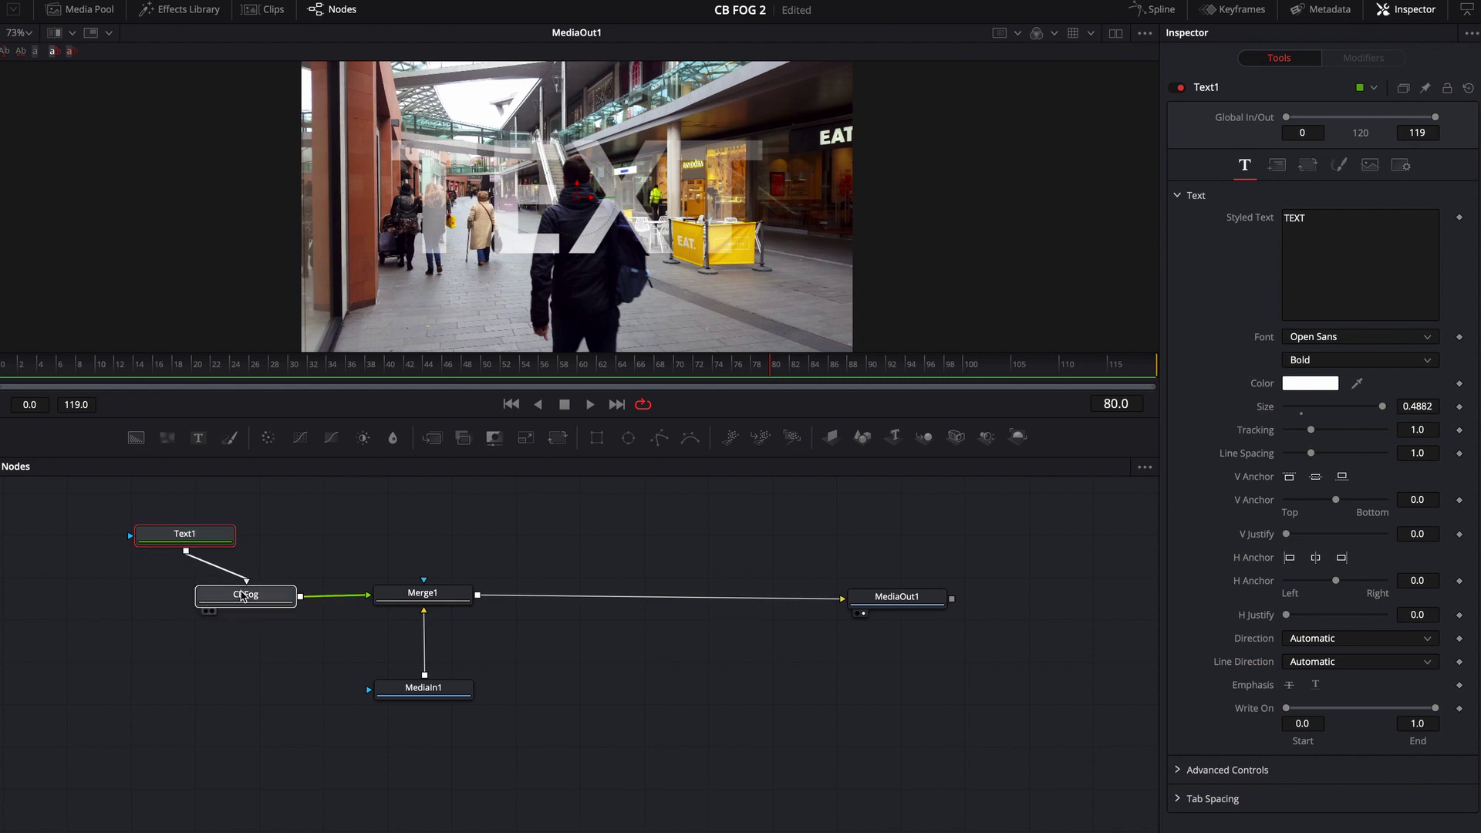
pyautogui.rightClick(186, 535)
pyautogui.moveTo(259, 278)
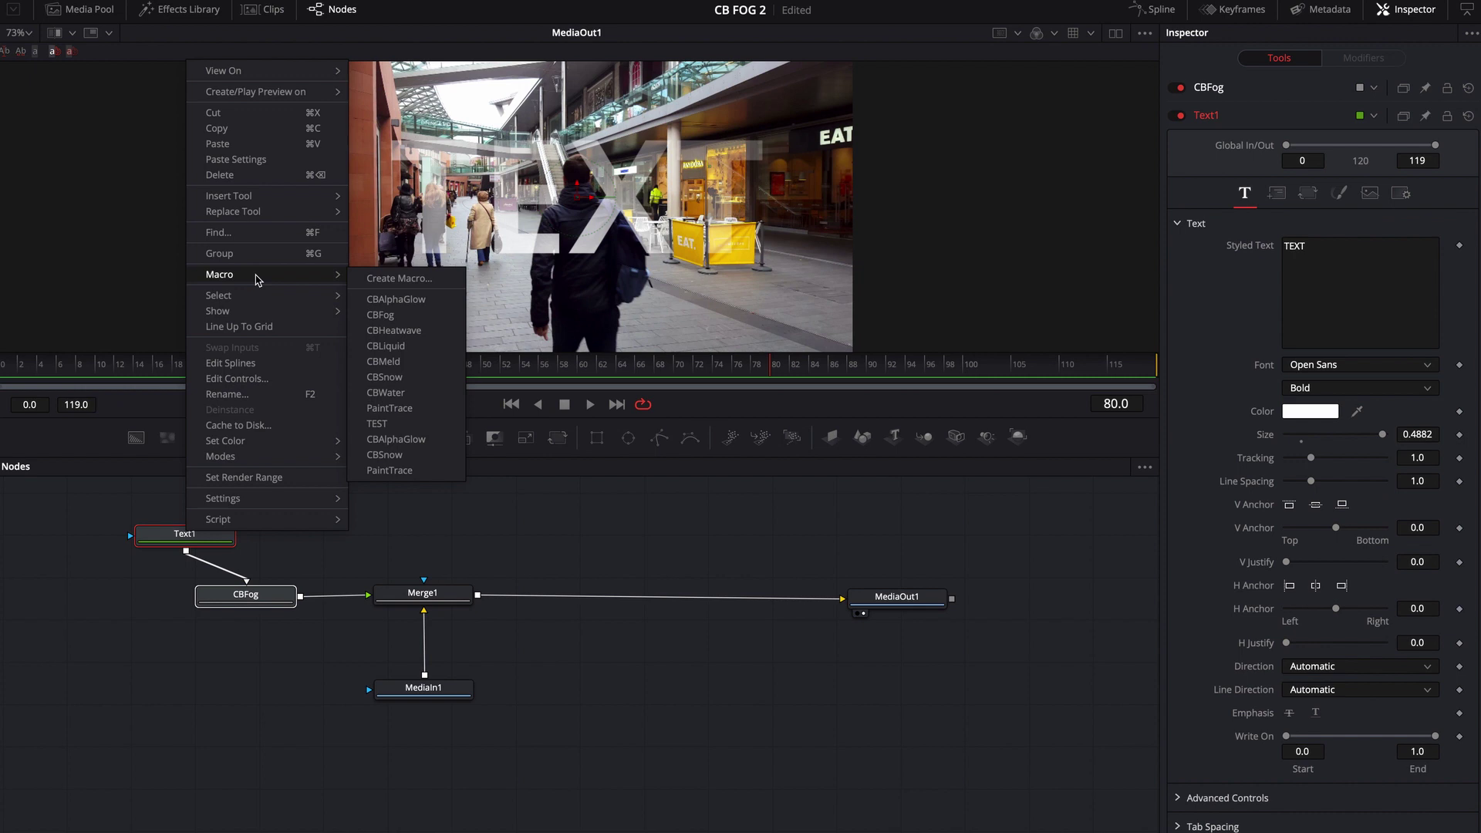
pyautogui.click(384, 279)
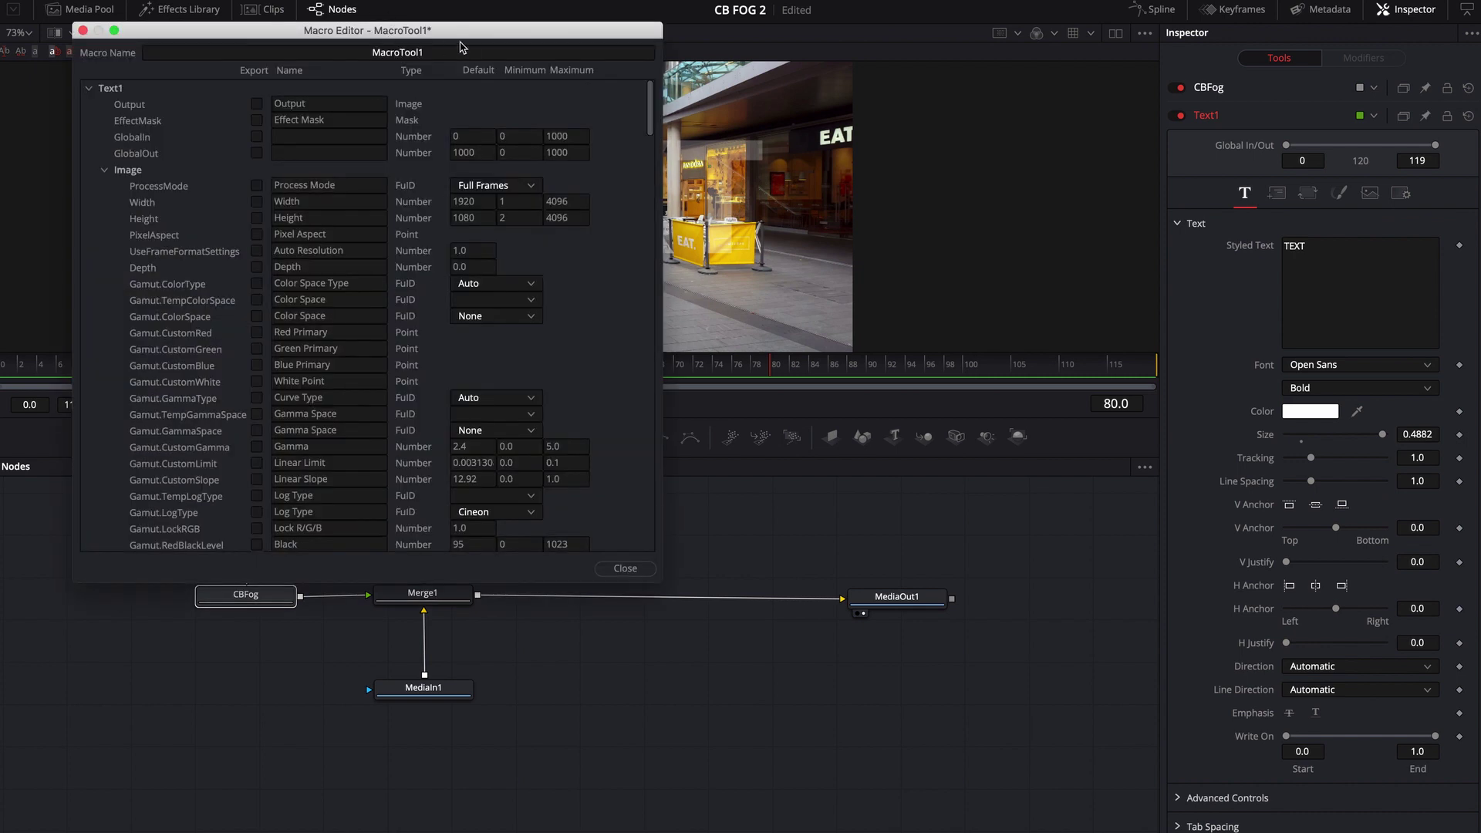
# Rename the macro to FOGText and tick Export for its StyledText input
pyautogui.click(324, 51)
pyautogui.doubleClick(324, 51)
pyautogui.write('FOG')
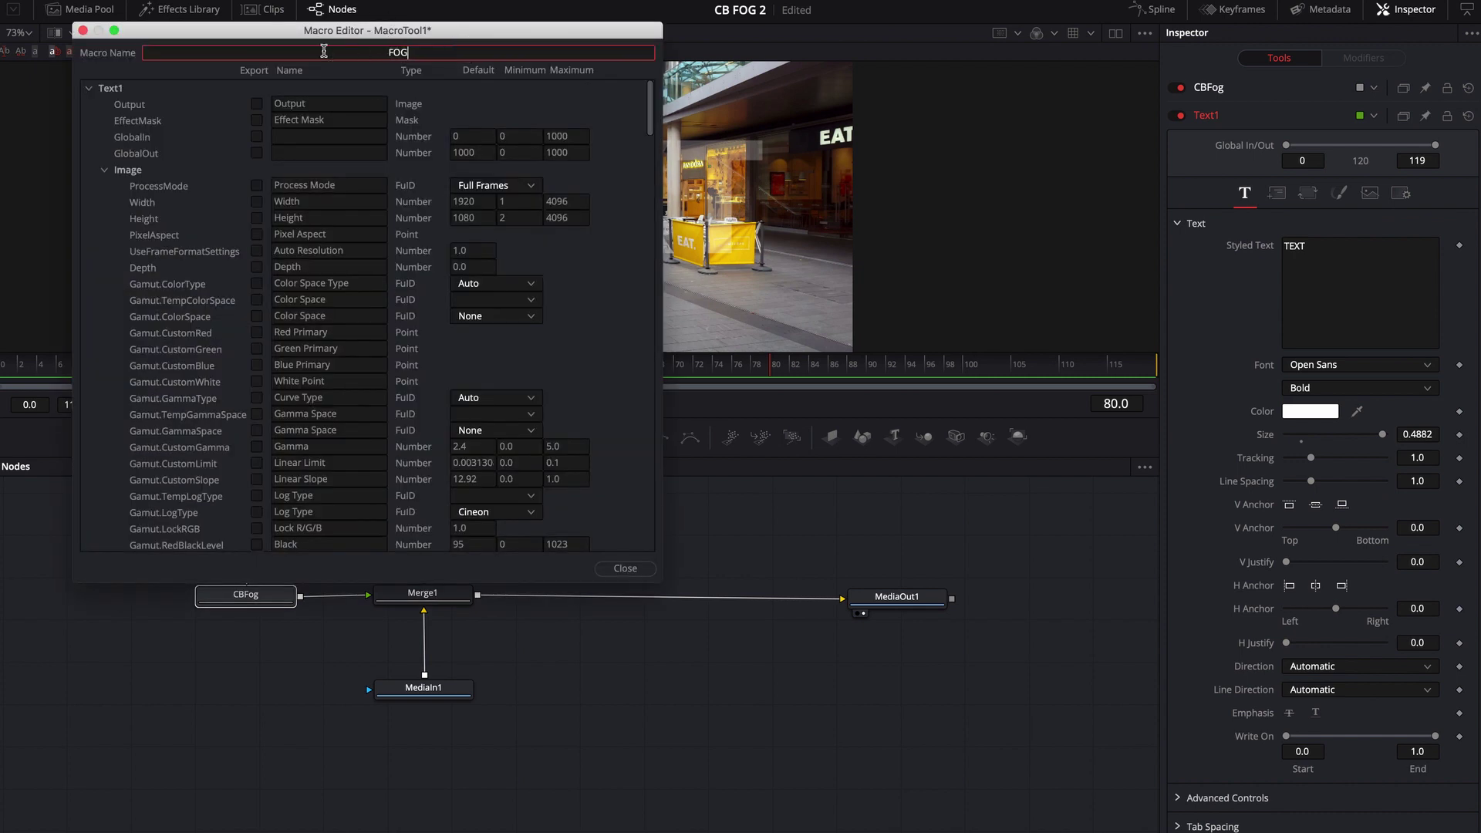
pyautogui.write('Text')
pyautogui.scroll(-3, 326, 285)
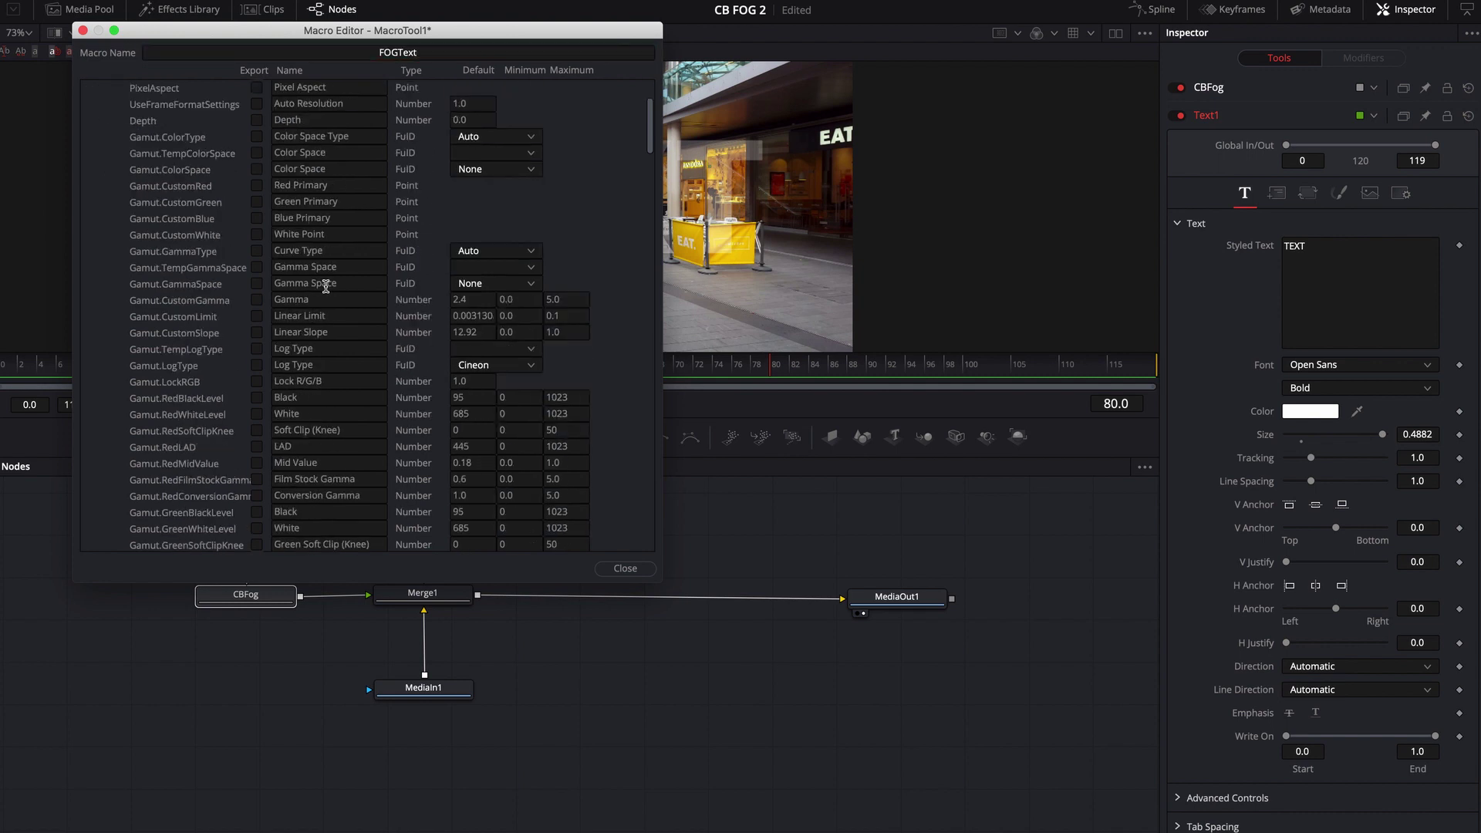
pyautogui.scroll(-10, 325, 286)
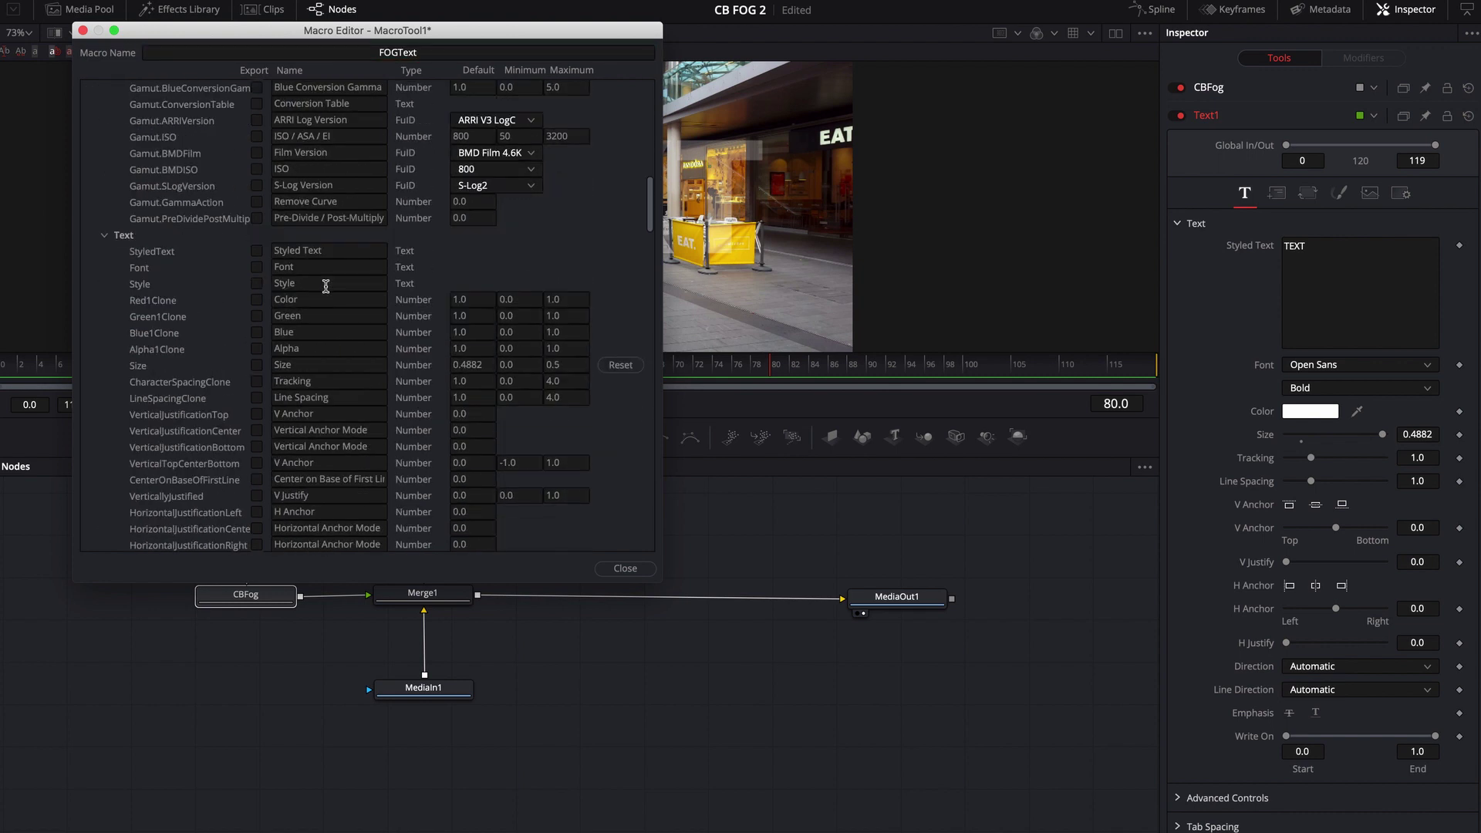
pyautogui.click(257, 251)
# Close the Macro Editor and save FOGText into DaVinci Resolve/Fusion/Templates/Edit/Titles
pyautogui.click(625, 568)
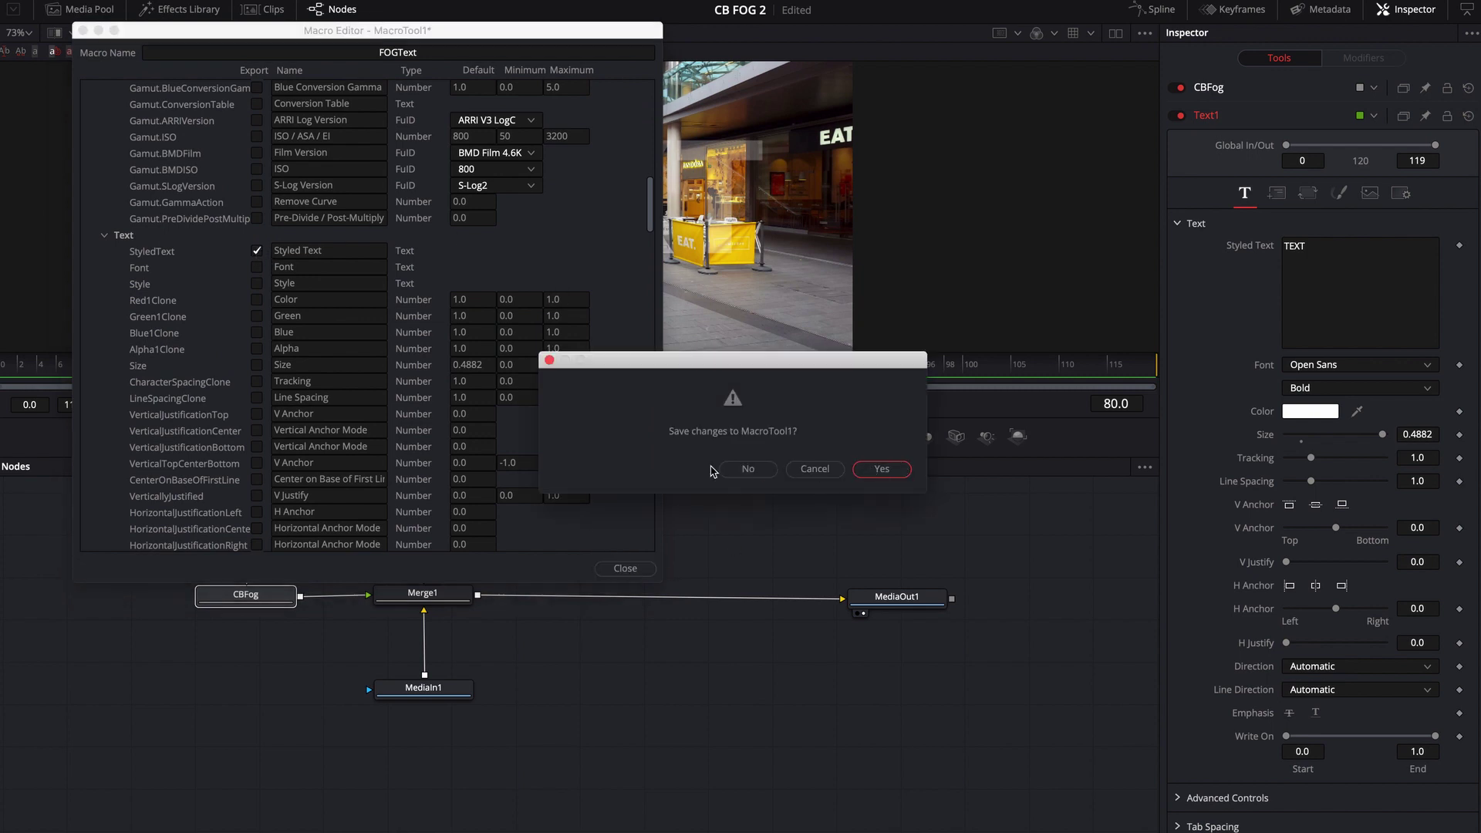
pyautogui.click(884, 476)
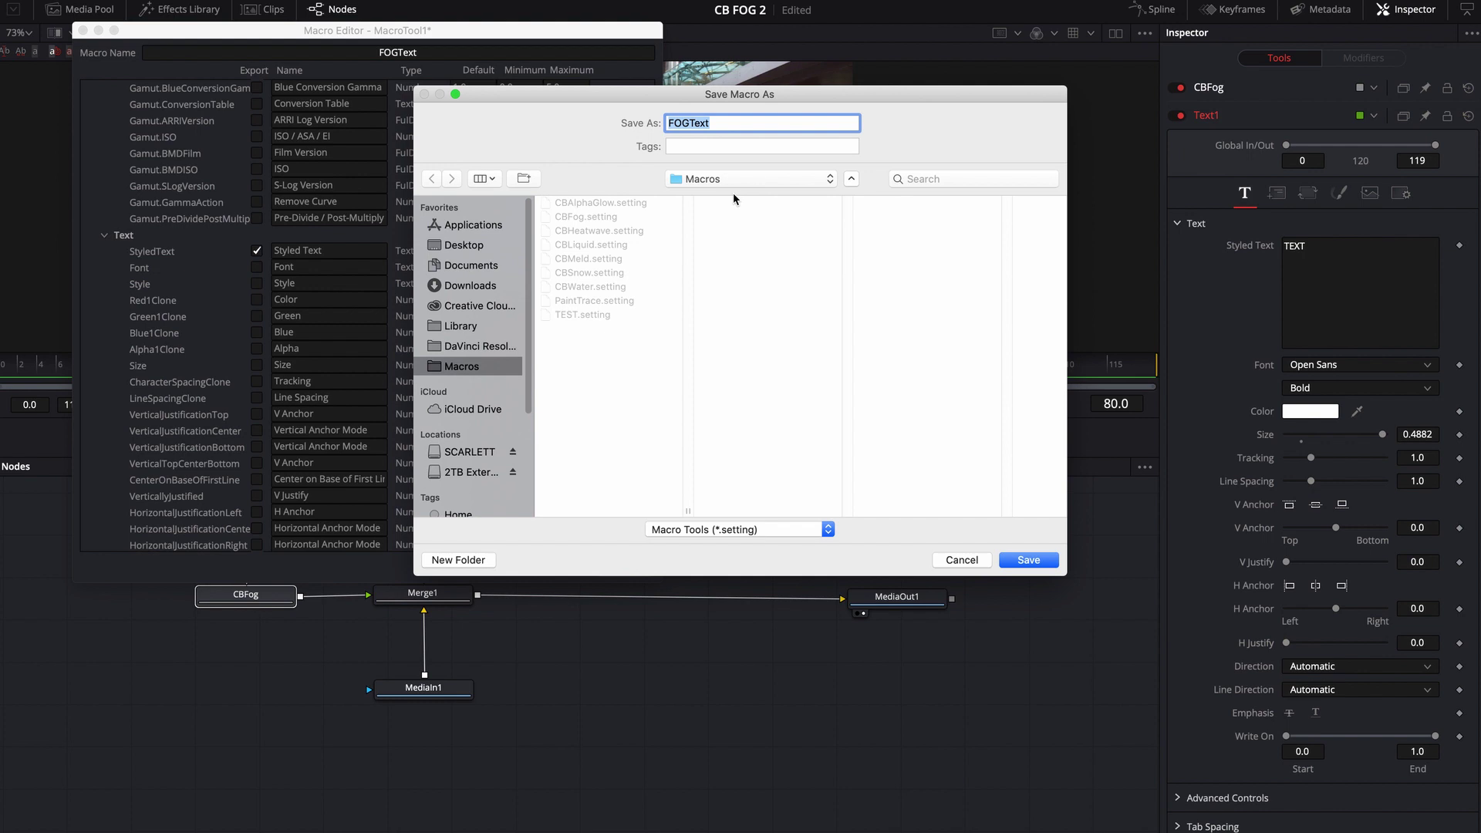
pyautogui.click(464, 347)
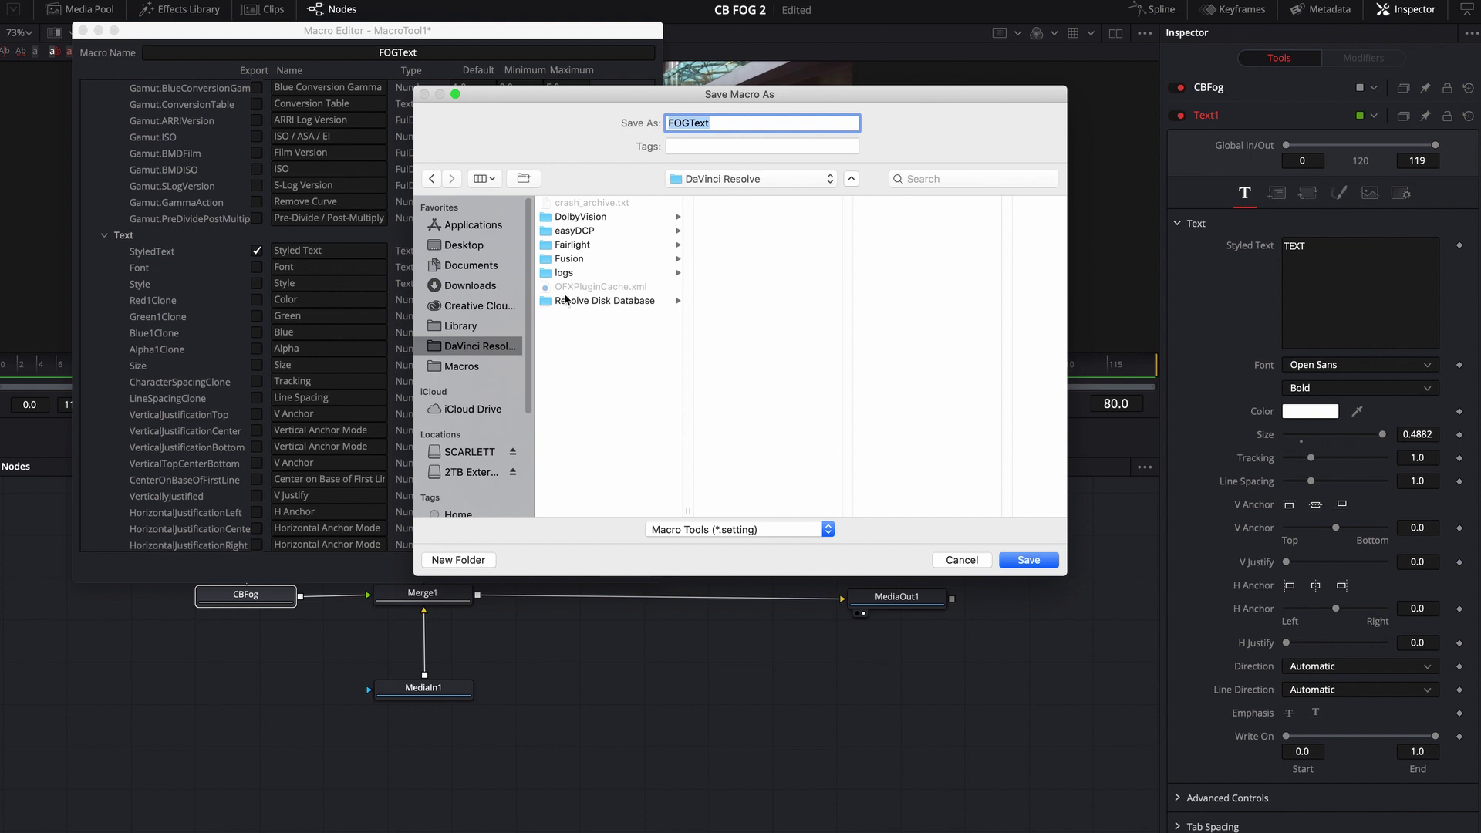
pyautogui.click(570, 260)
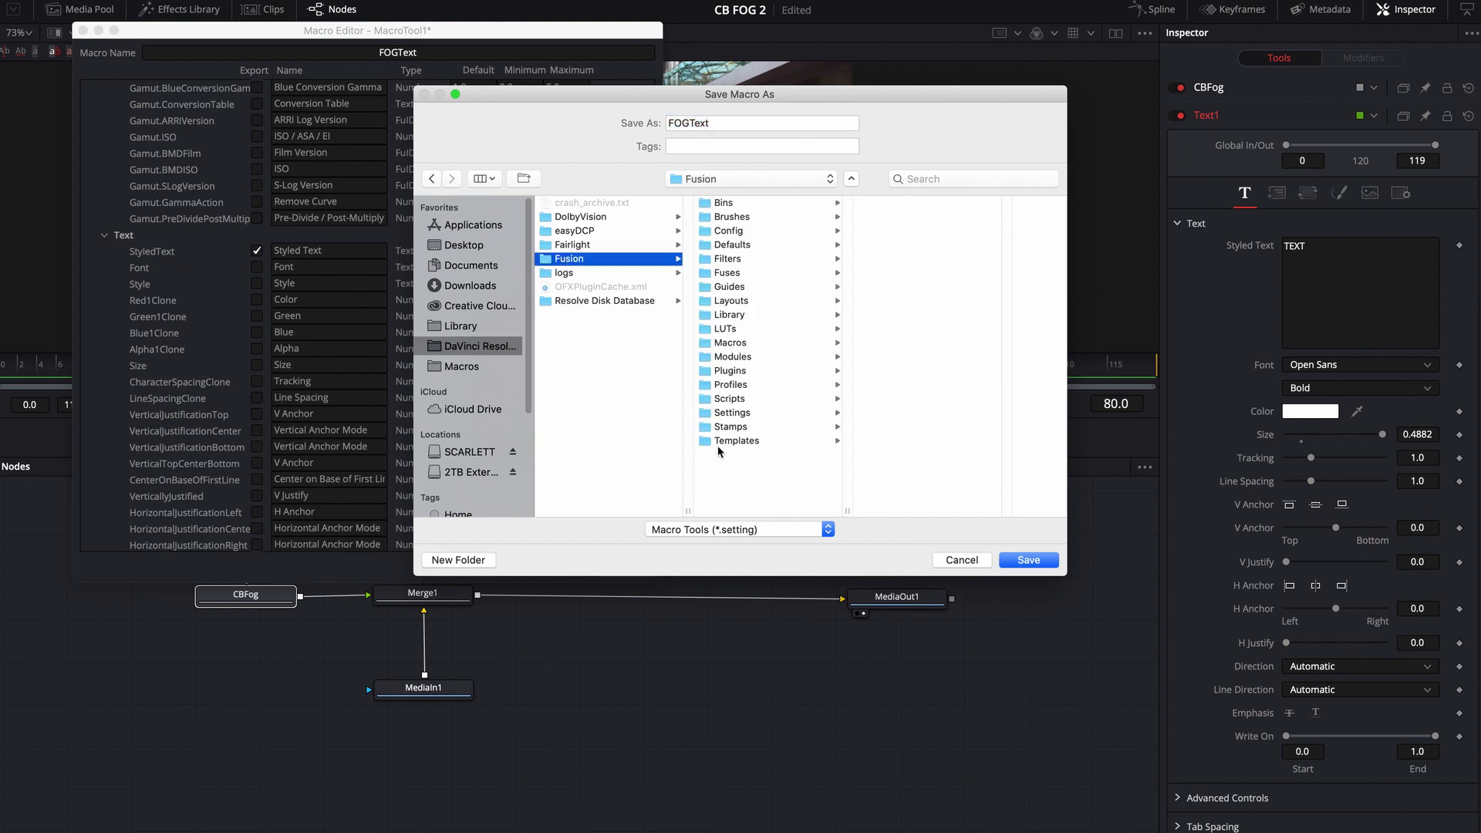
pyautogui.click(764, 441)
pyautogui.click(884, 203)
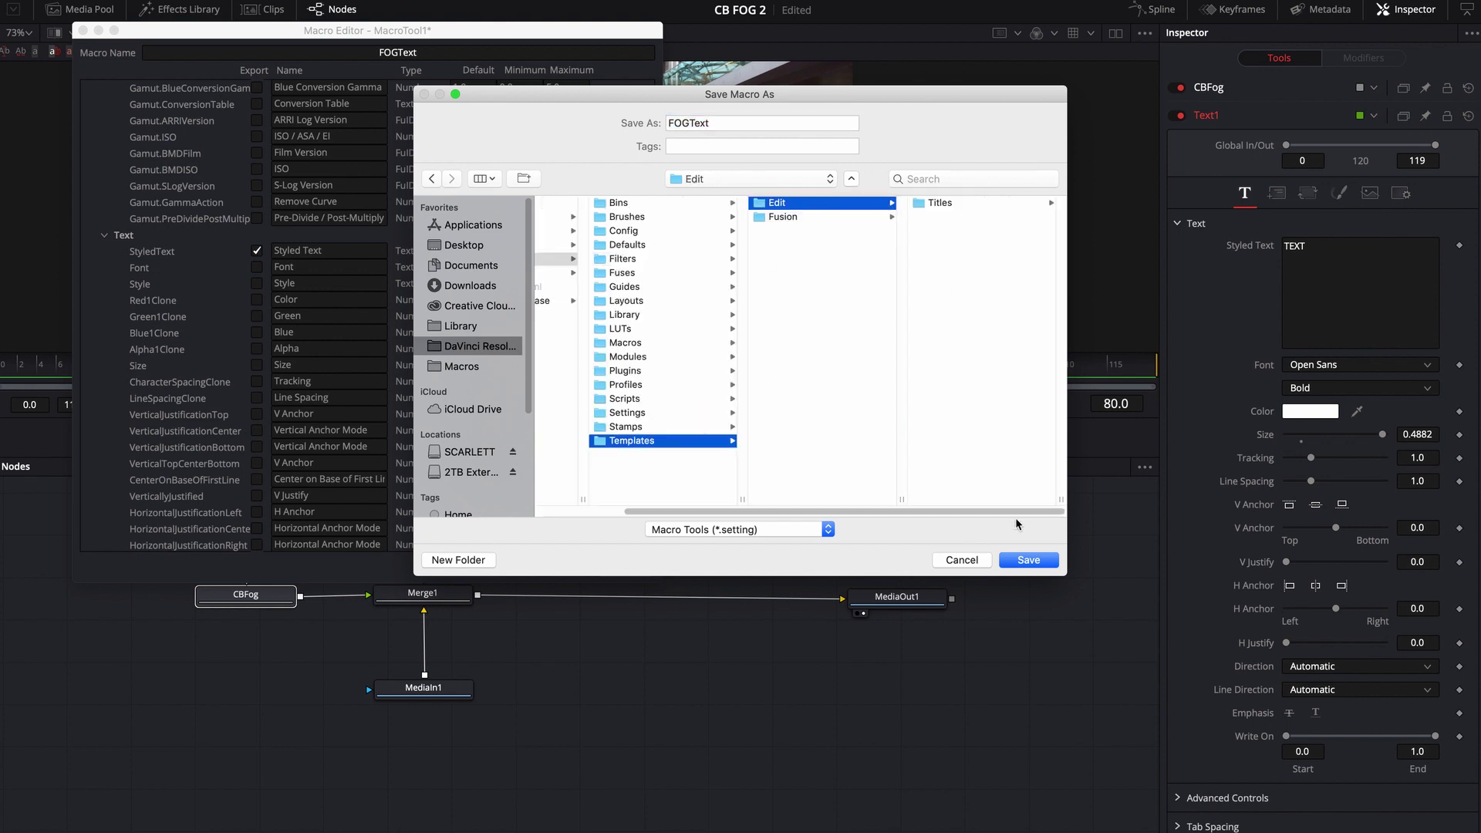
pyautogui.click(939, 203)
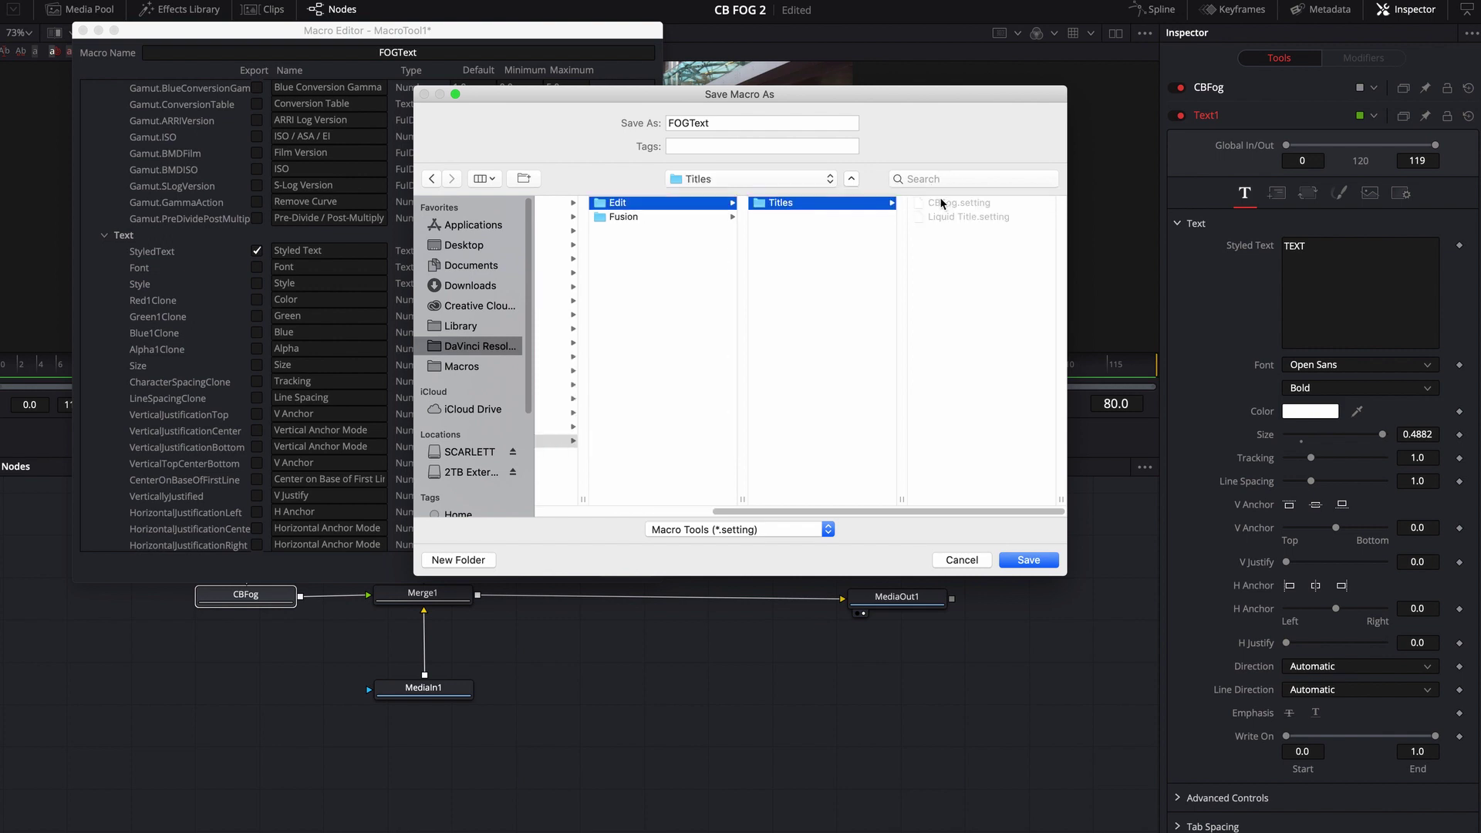
pyautogui.click(1029, 561)
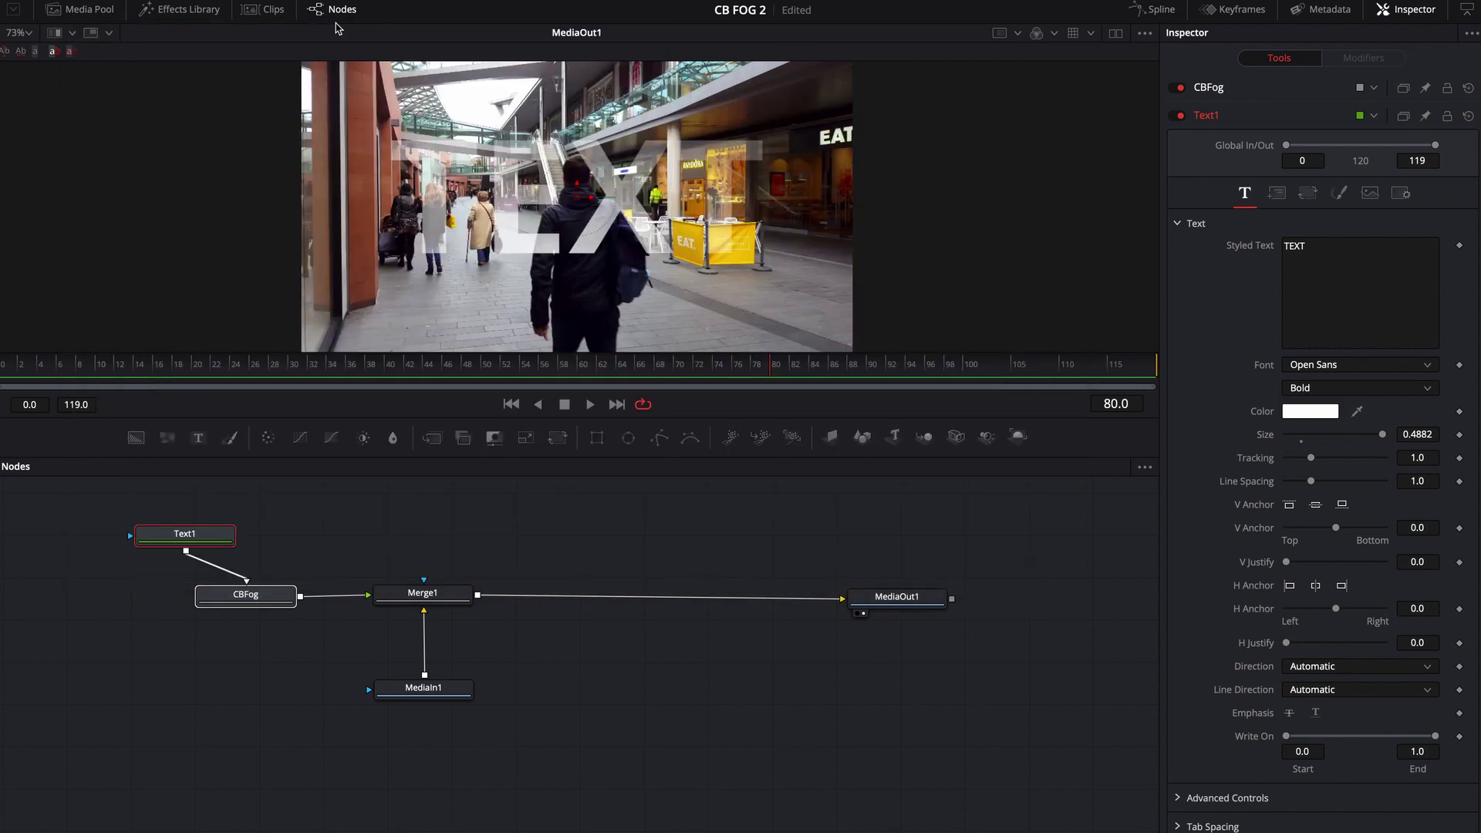
# Quit Resolve without saving, reopen the CB FOG 2 project, and move the playhead onto the reindeer clip
pyautogui.press('super+q')
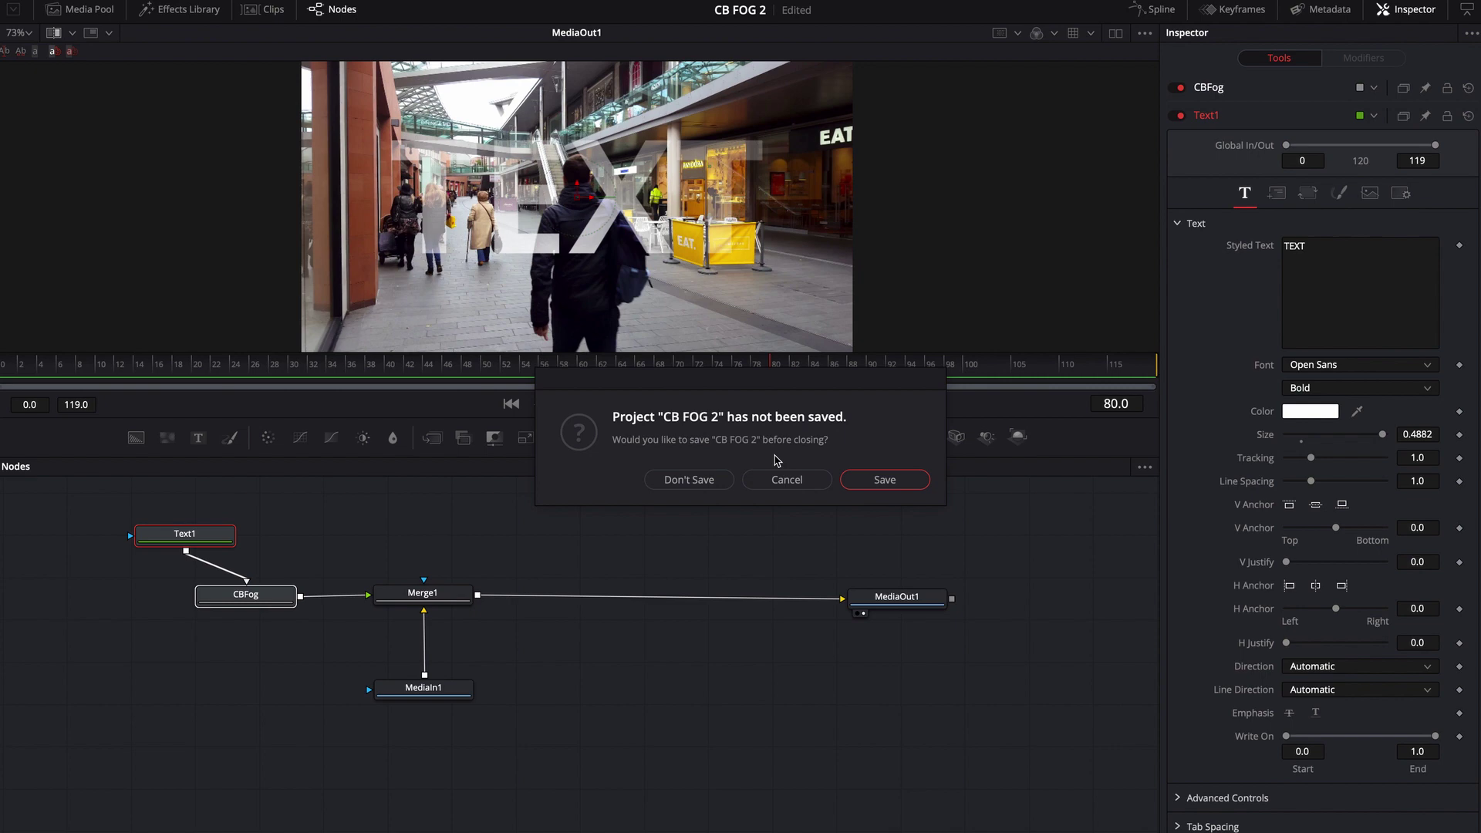
pyautogui.click(704, 483)
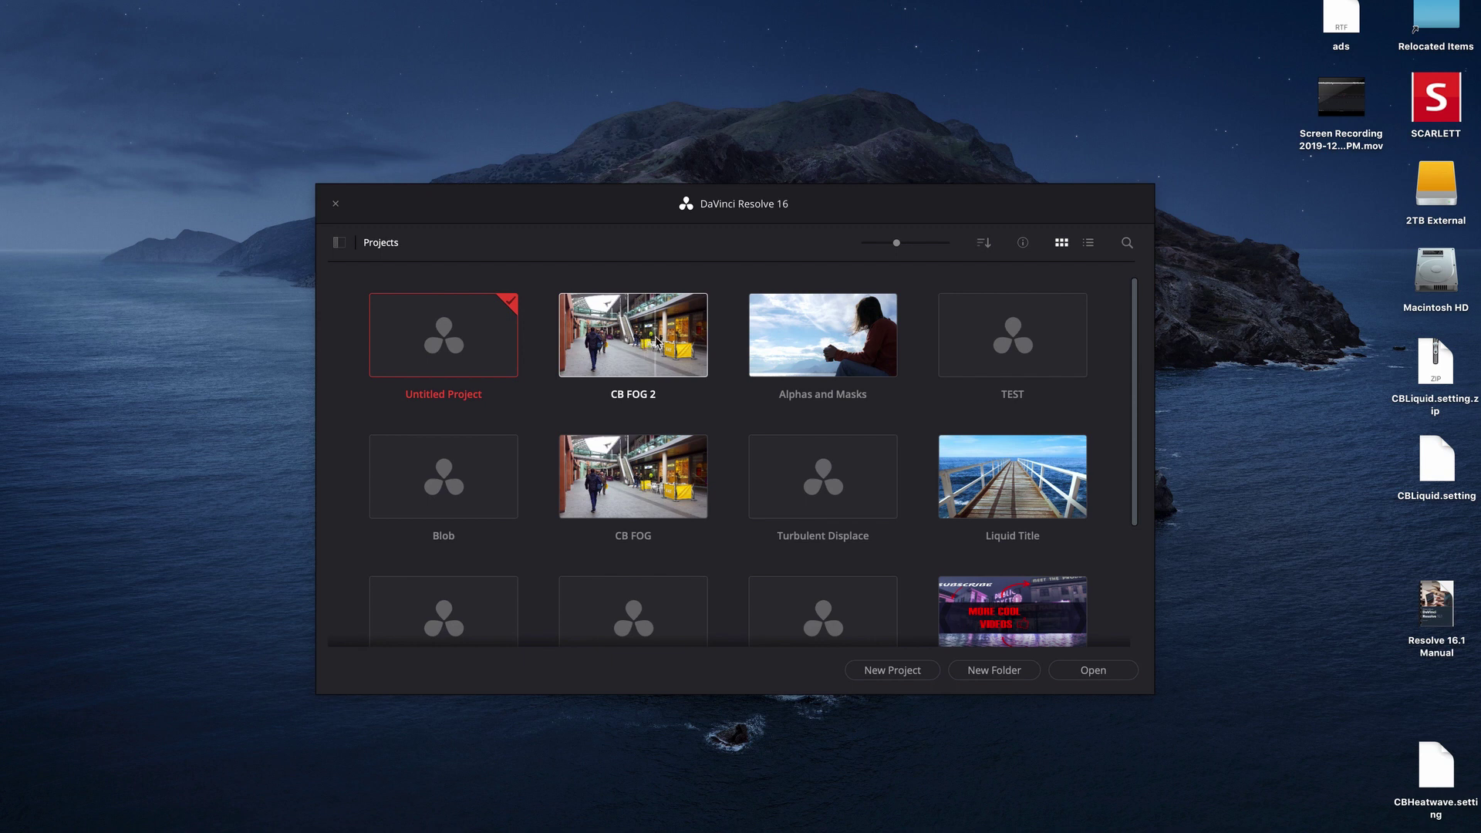
pyautogui.click(644, 357)
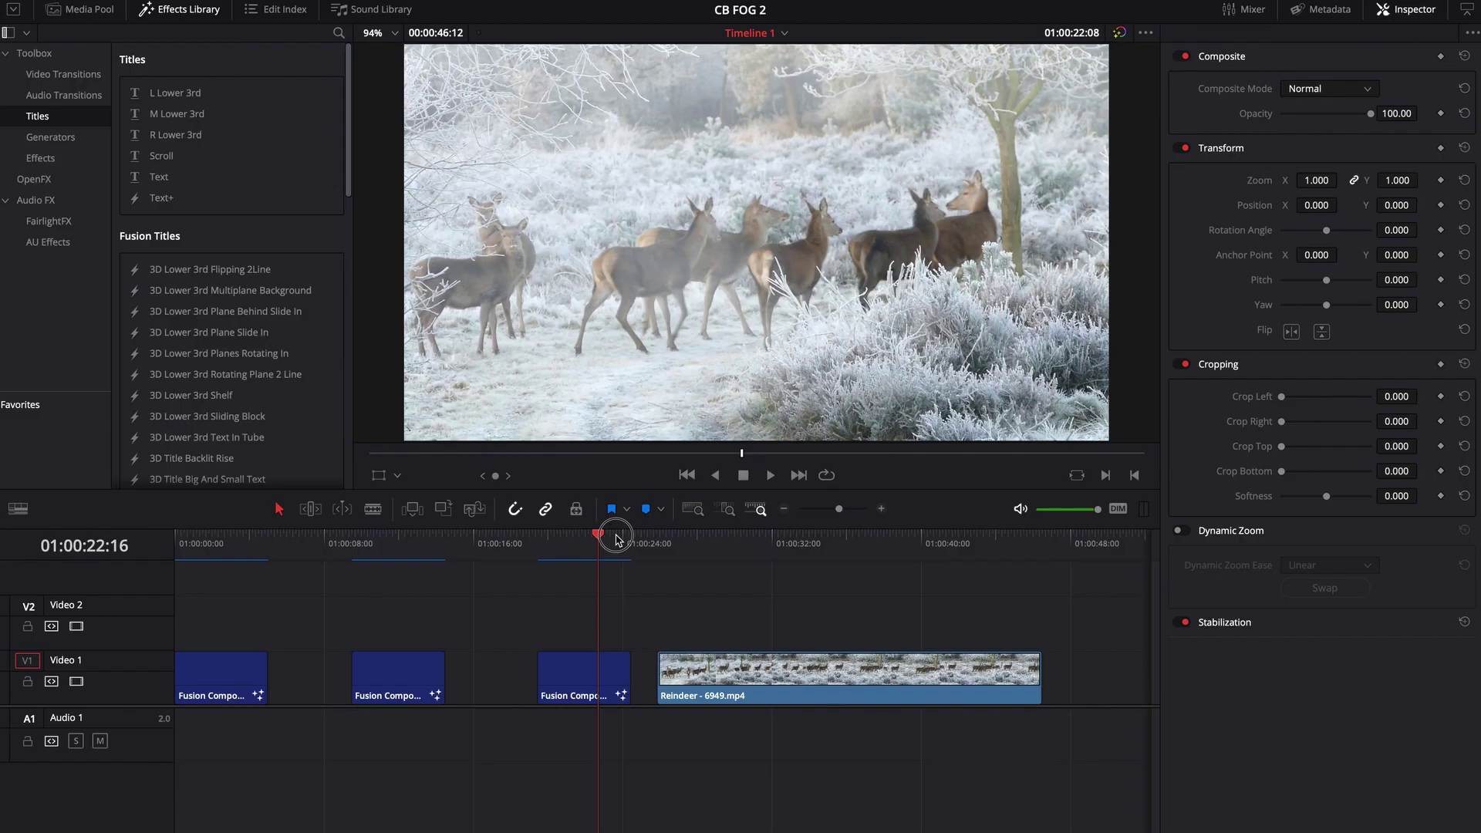
pyautogui.moveTo(603, 535); pyautogui.dragTo(704, 535)
# Place the FOGText title on Video 2 and extend it across the reindeer clip
pyautogui.scroll(-10, 158, 263)
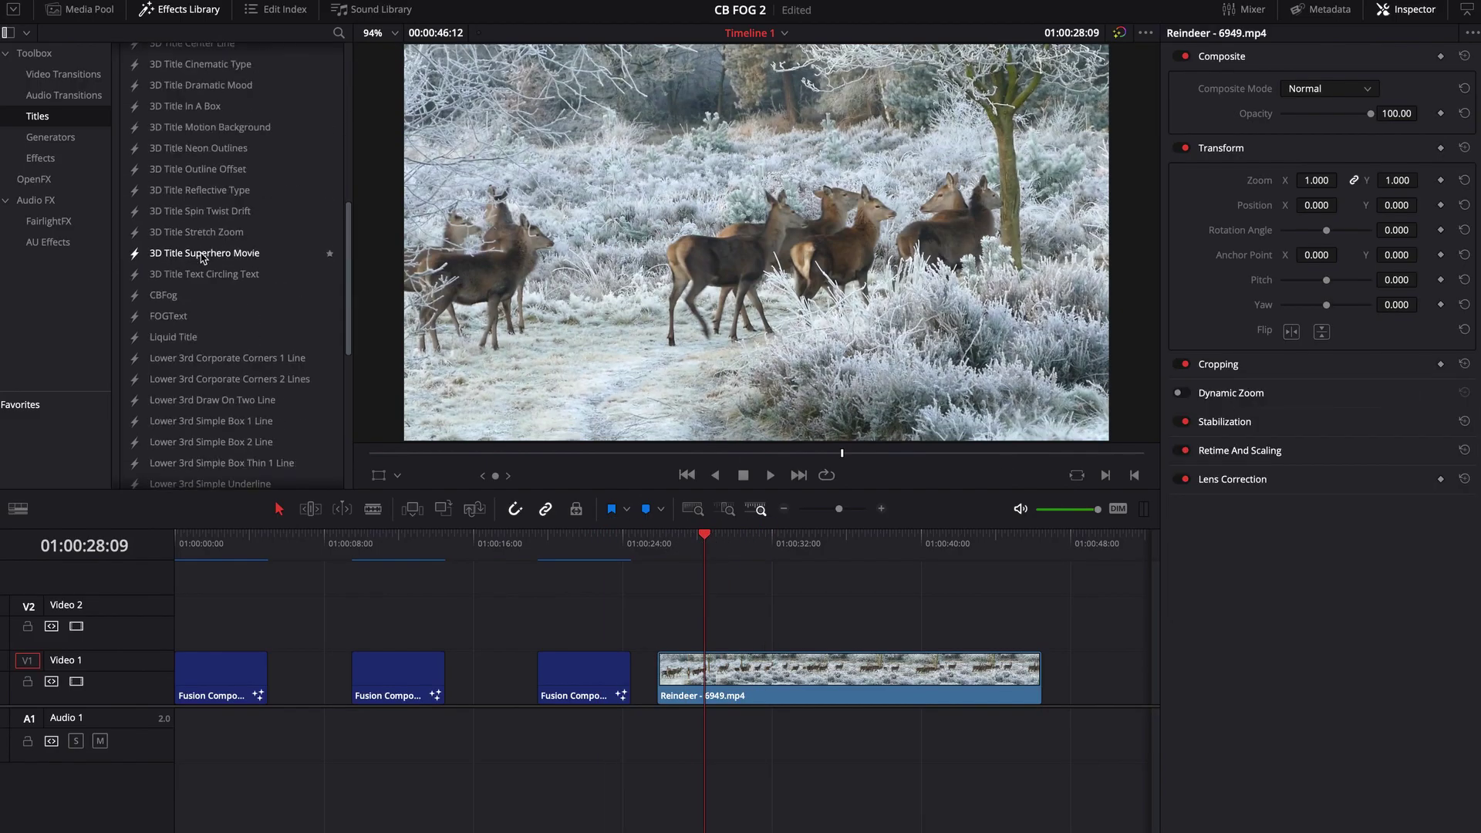
pyautogui.moveTo(164, 318); pyautogui.dragTo(667, 646)
pyautogui.moveTo(749, 622); pyautogui.dragTo(1041, 626)
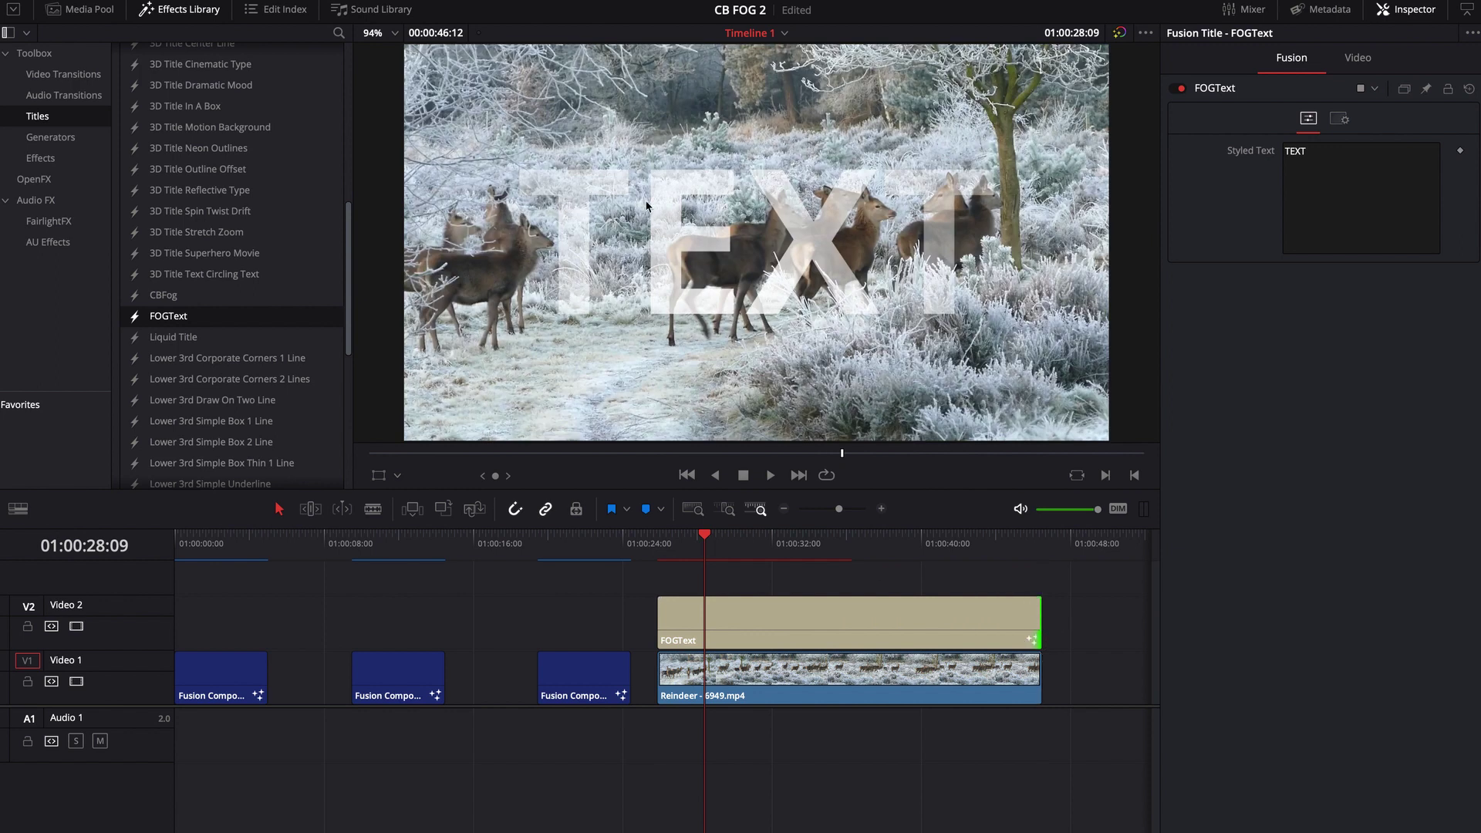
# Change the title text to 'CB SUPER', then back to 'TEXT'
pyautogui.click(1345, 155)
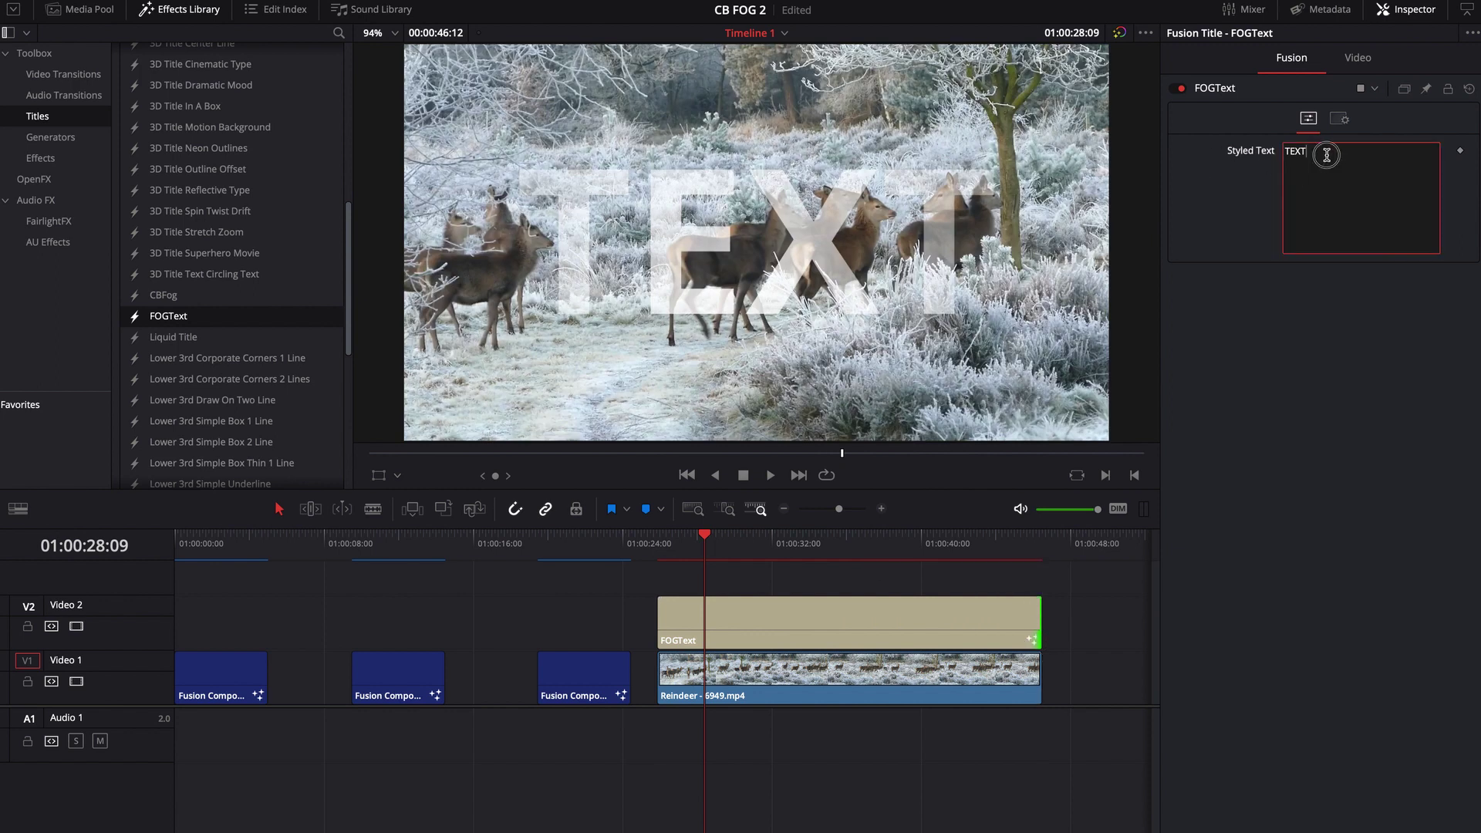
pyautogui.moveTo(1325, 154); pyautogui.dragTo(1284, 160)
pyautogui.write('CB SUPER')
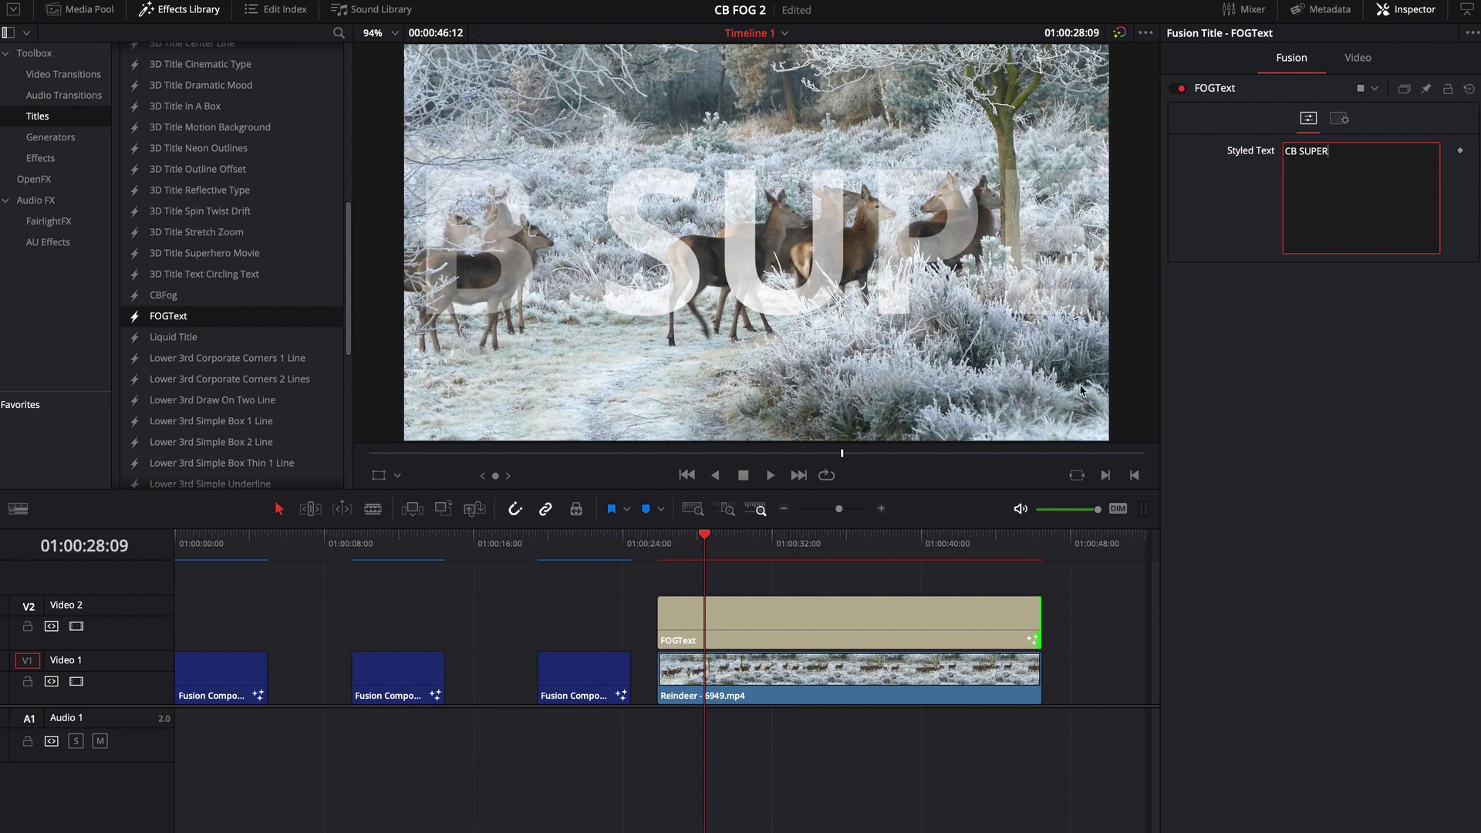
pyautogui.moveTo(1355, 151); pyautogui.dragTo(1285, 157)
pyautogui.write('TEXT')
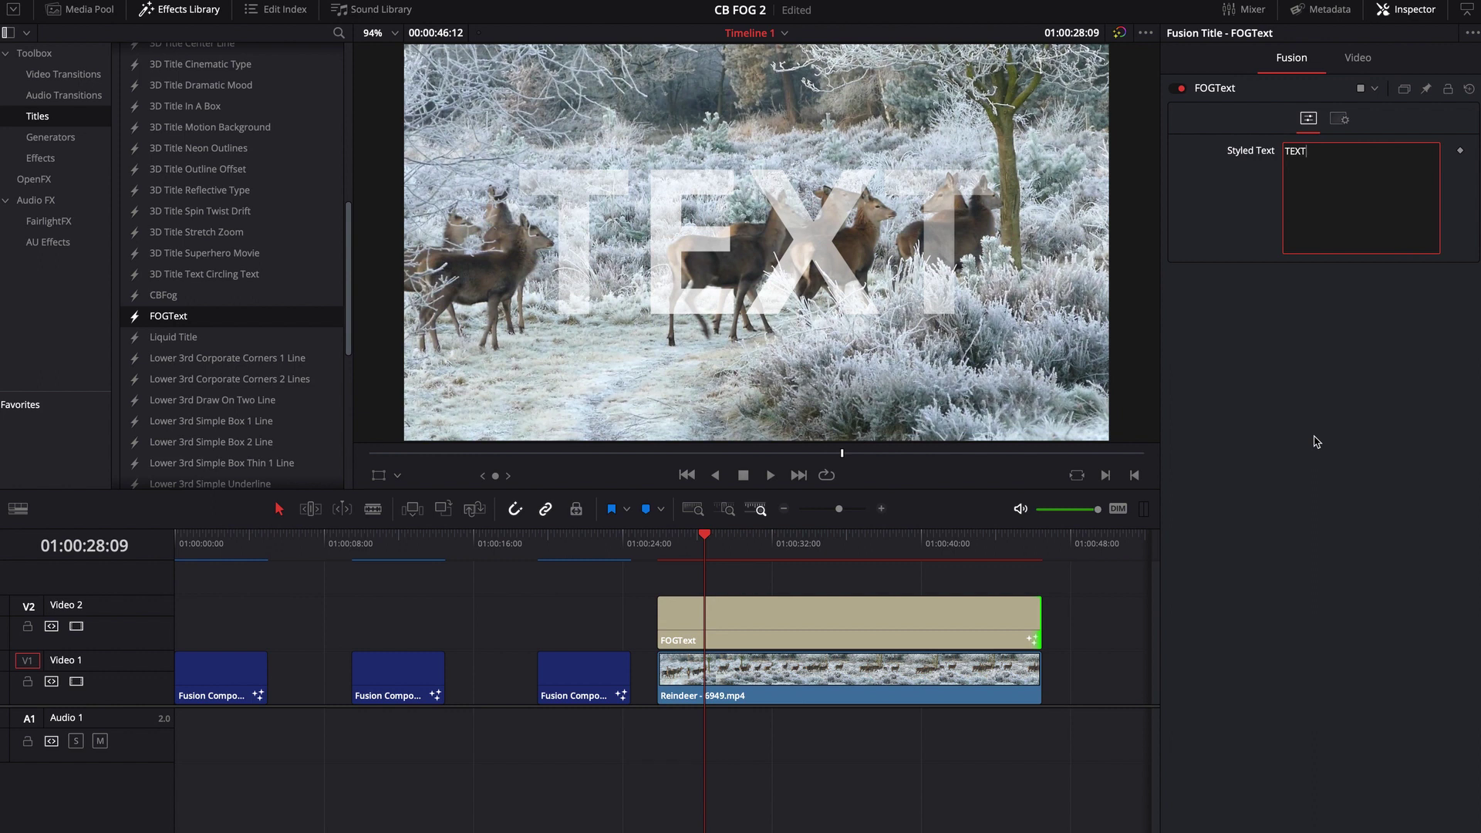
# Play back the fog title from about 01:00:26:22, then stop playback
pyautogui.moveTo(707, 539); pyautogui.dragTo(676, 540)
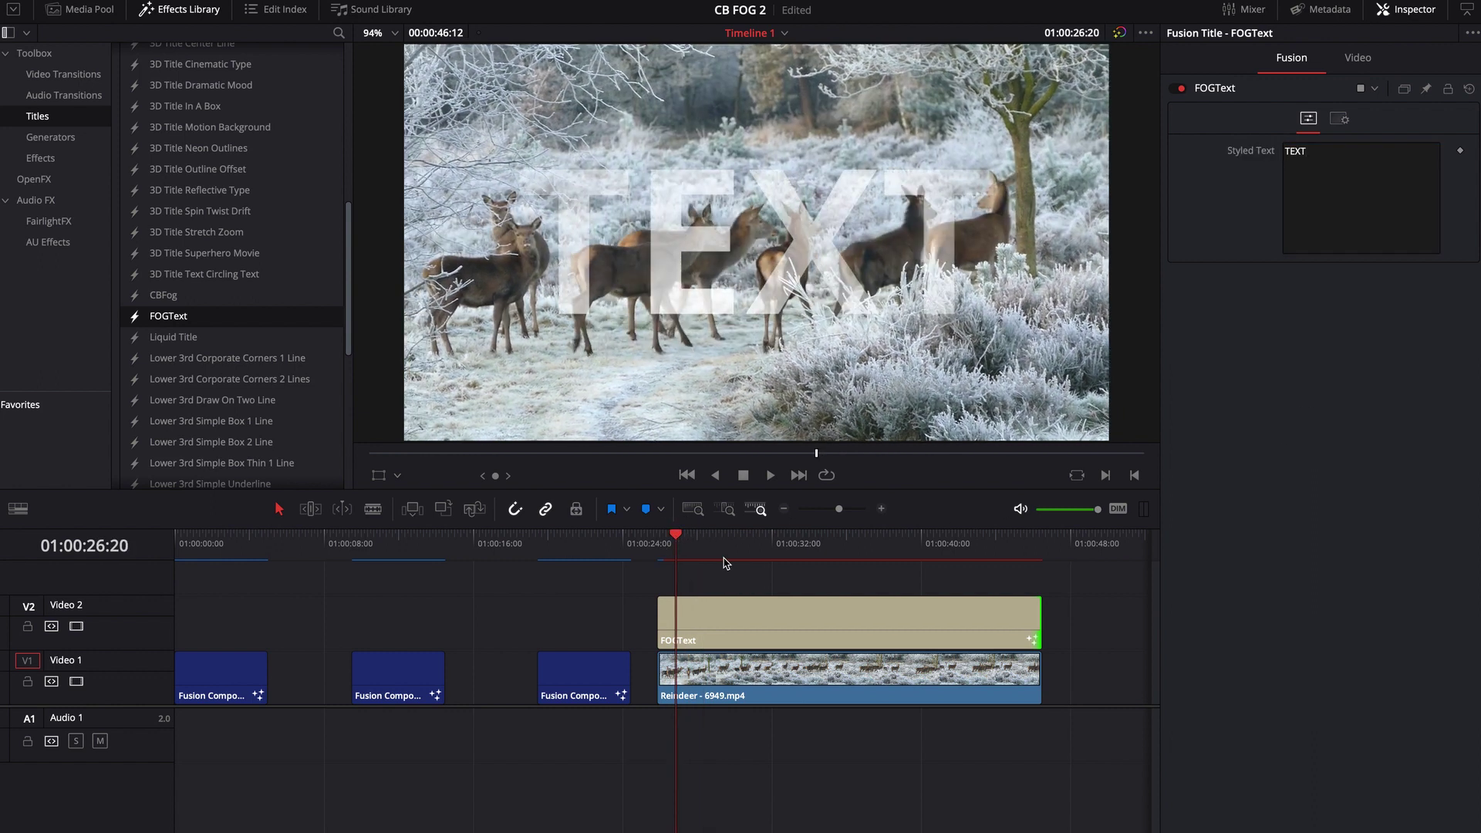
pyautogui.press('space')
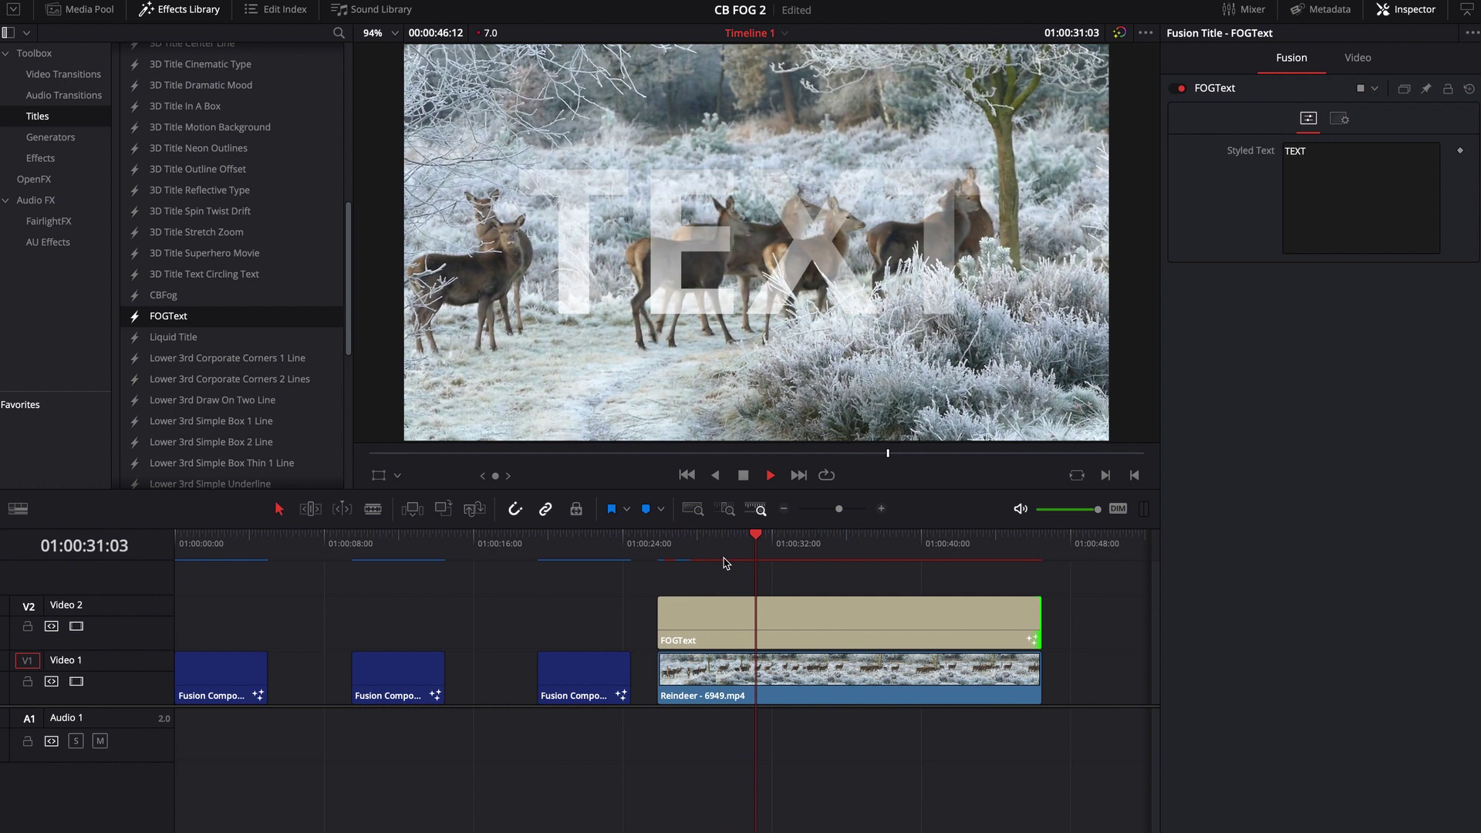
pyautogui.press('space')
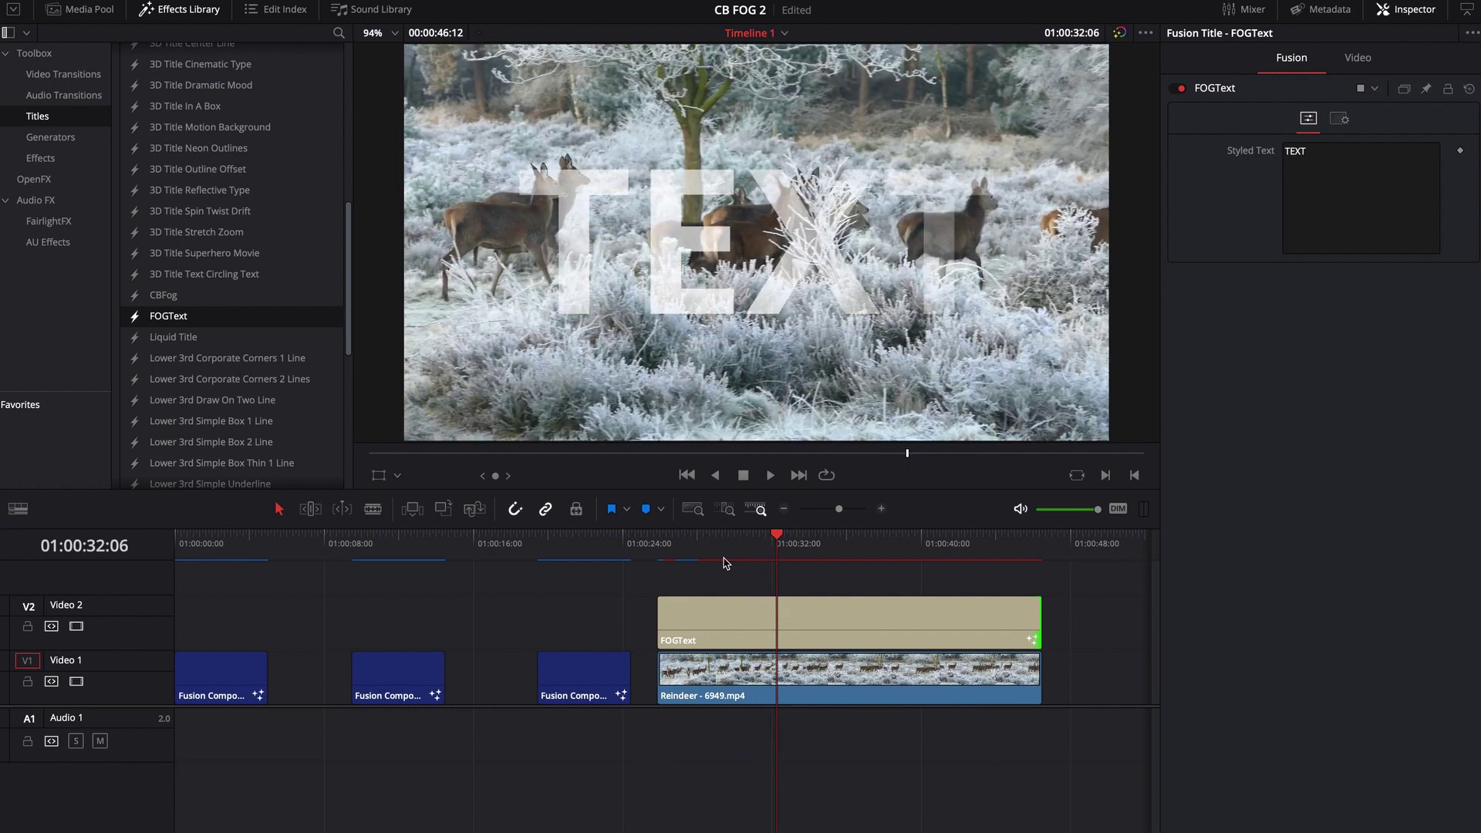
# Move the playhead to 01:00:26:19 and delete the FOGText title clip
pyautogui.click(711, 544)
pyautogui.moveTo(711, 543); pyautogui.dragTo(675, 544)
pyautogui.click(810, 611)
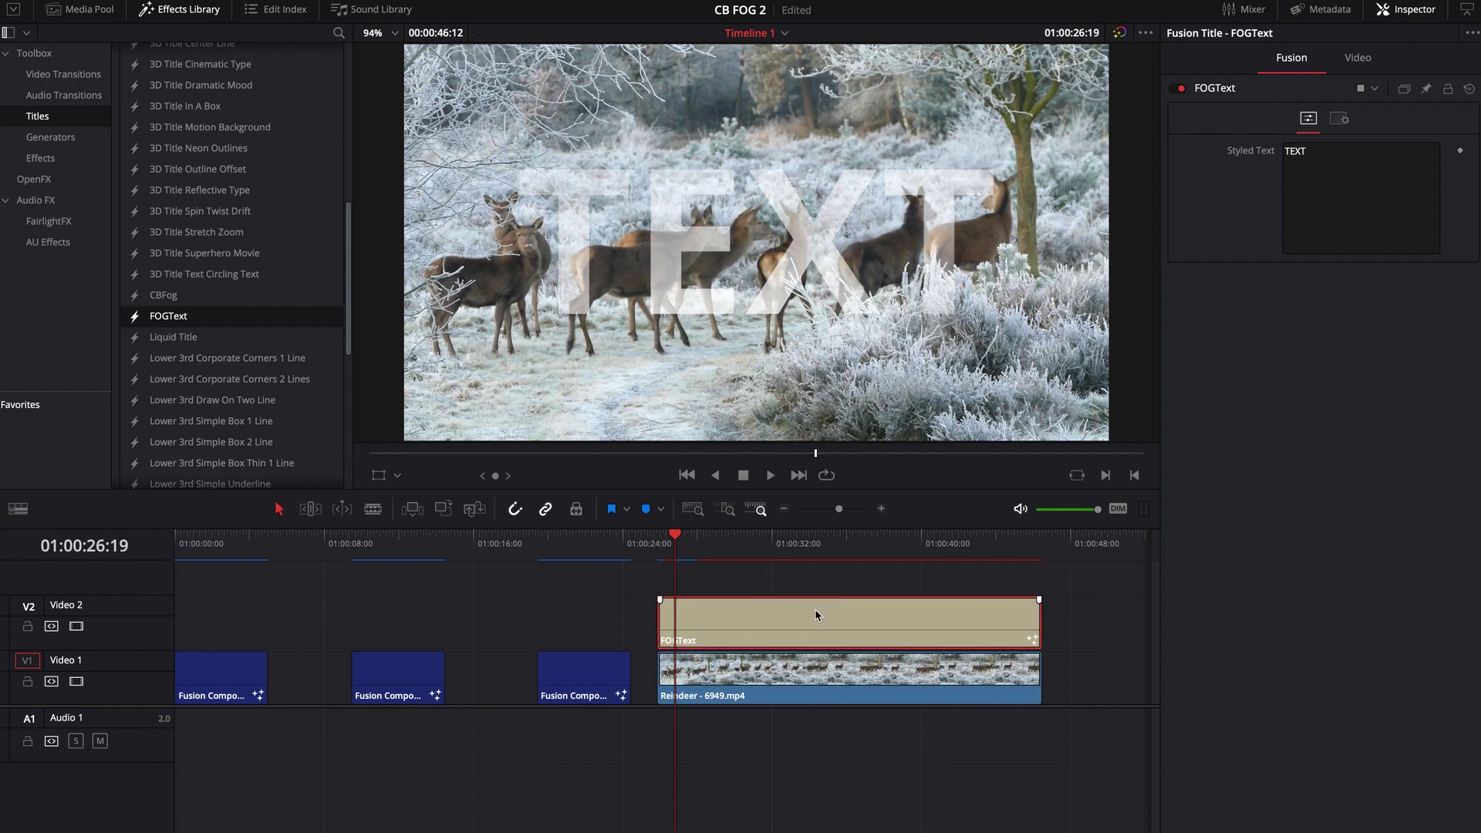
pyautogui.press('Delete')
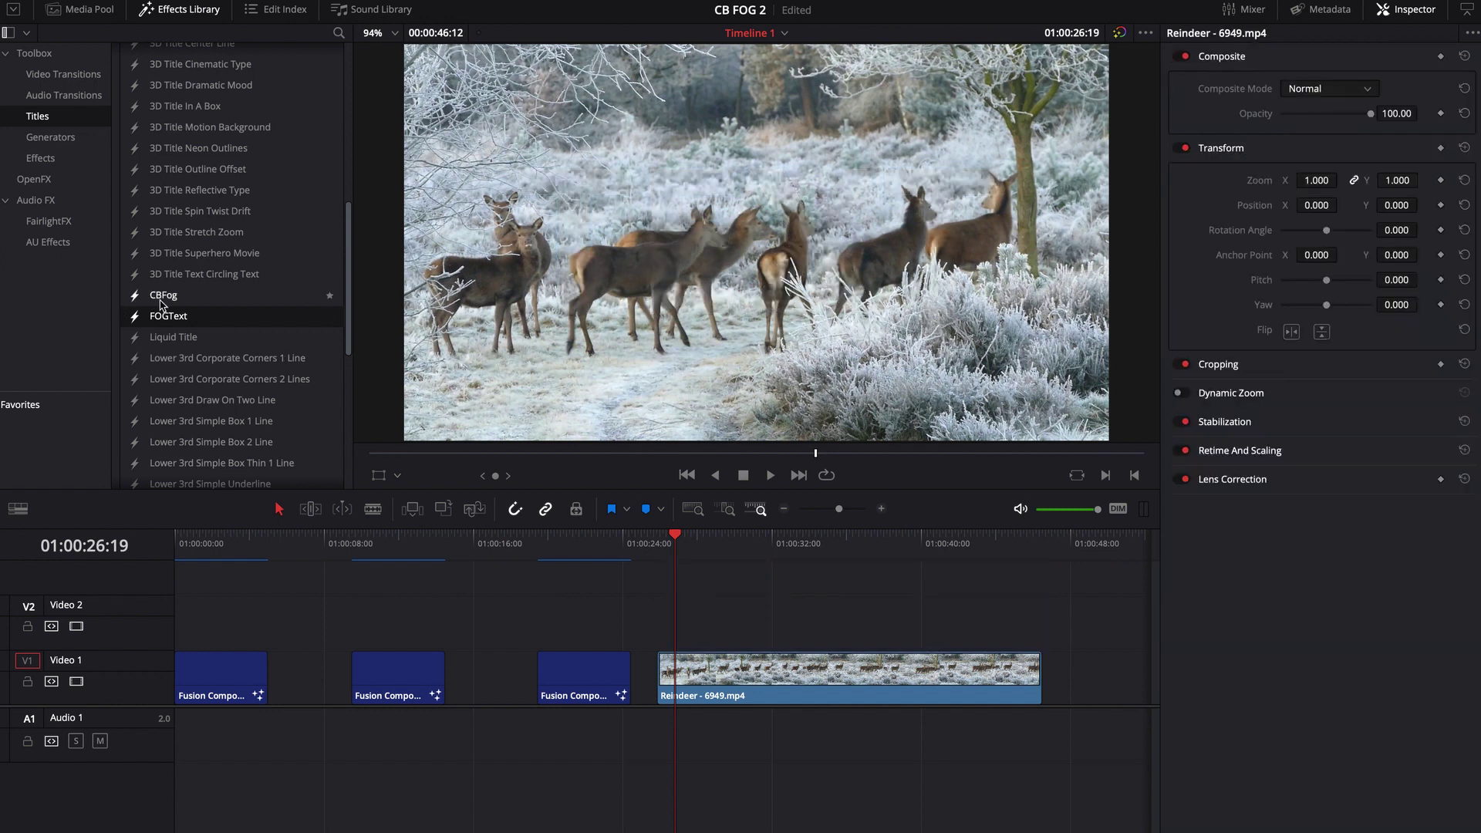
# Place the CBFog title on Video 2 at the playhead and bring its fog nodes into view
pyautogui.moveTo(154, 297); pyautogui.dragTo(1040, 630)
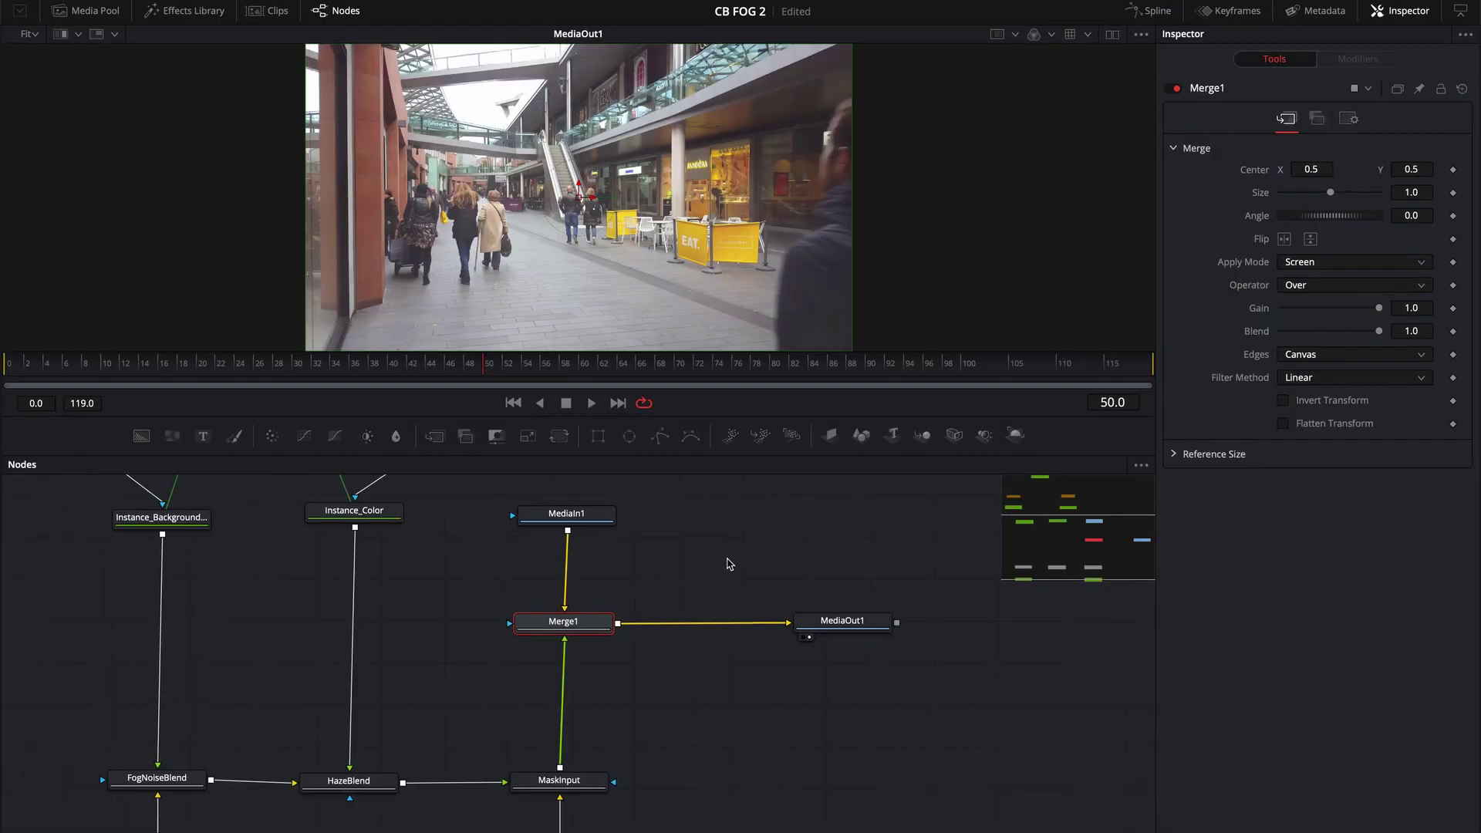
pyautogui.scroll(-3, 687, 569)
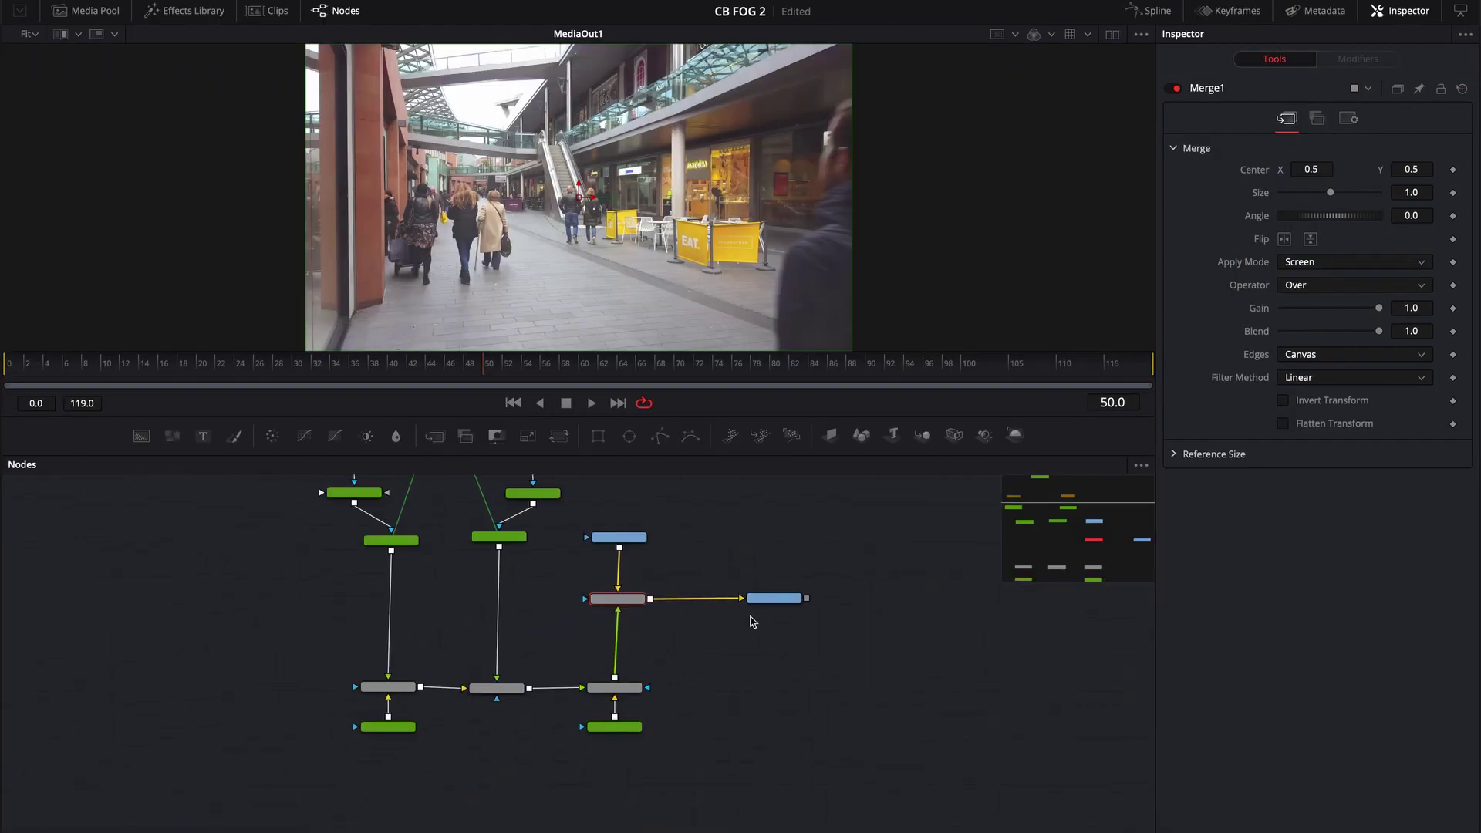
pyautogui.moveTo(732, 570); pyautogui.dragTo(739, 619)
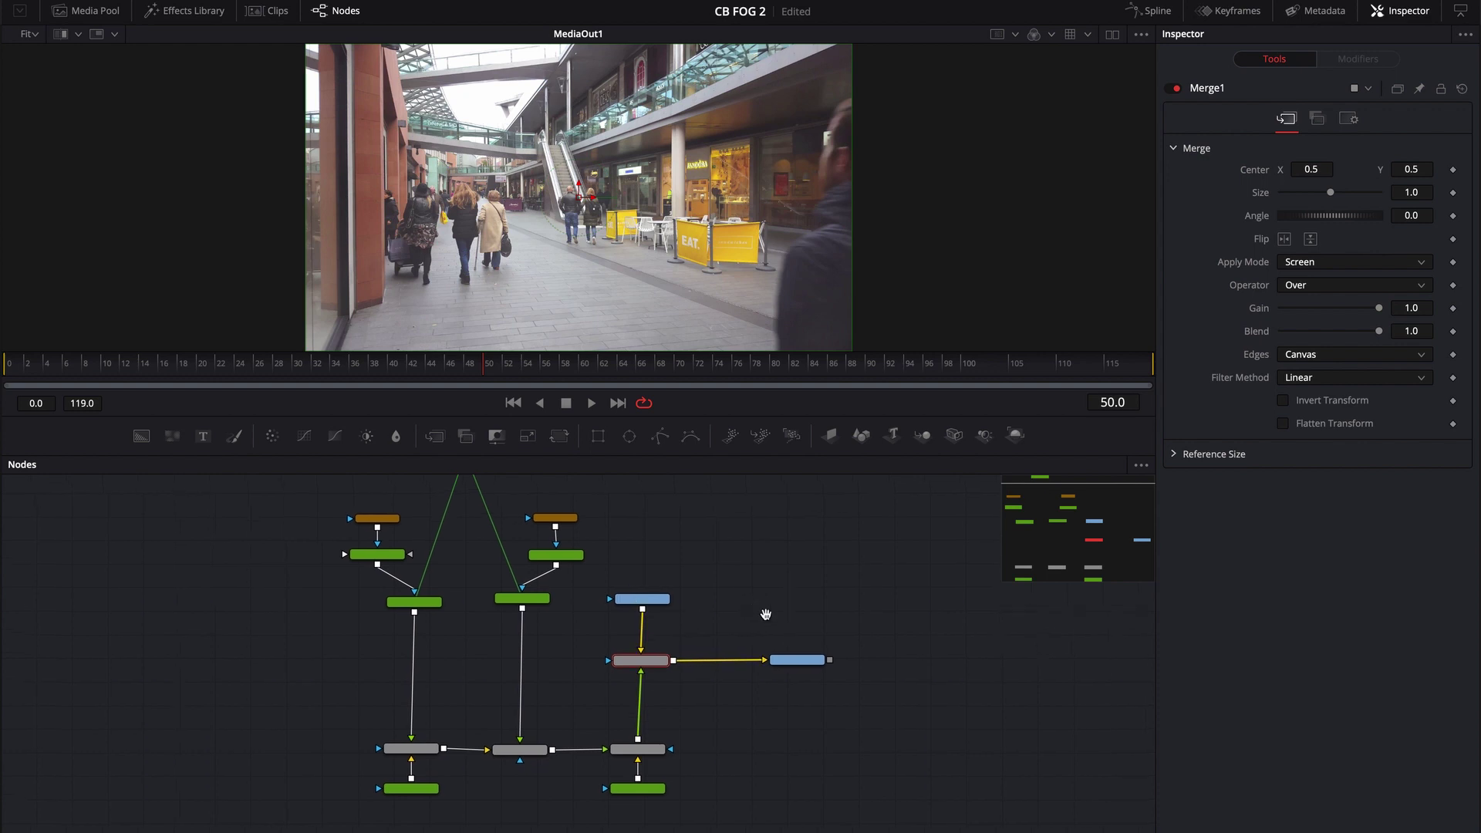
pyautogui.moveTo(764, 615)
pyautogui.mouseDown()
pyautogui.moveTo(784, 635)
pyautogui.moveTo(755, 640)
pyautogui.mouseUp()
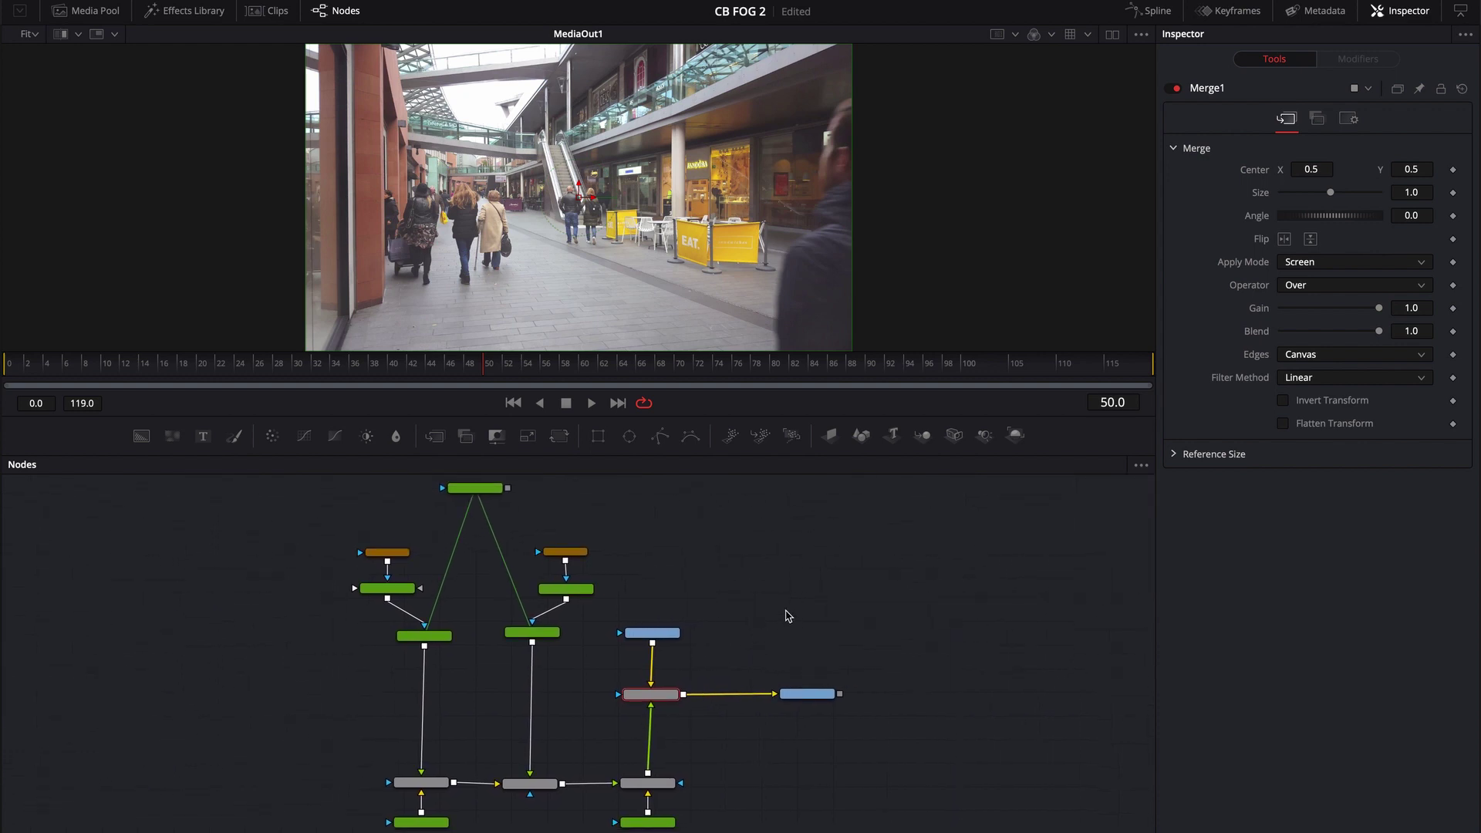
# Change the node graph Options and deselect Merge1 so the fog node names are readable
pyautogui.rightClick(787, 615)
pyautogui.moveTo(840, 624)
pyautogui.click(717, 599)
pyautogui.rightClick(783, 629)
pyautogui.moveTo(811, 402)
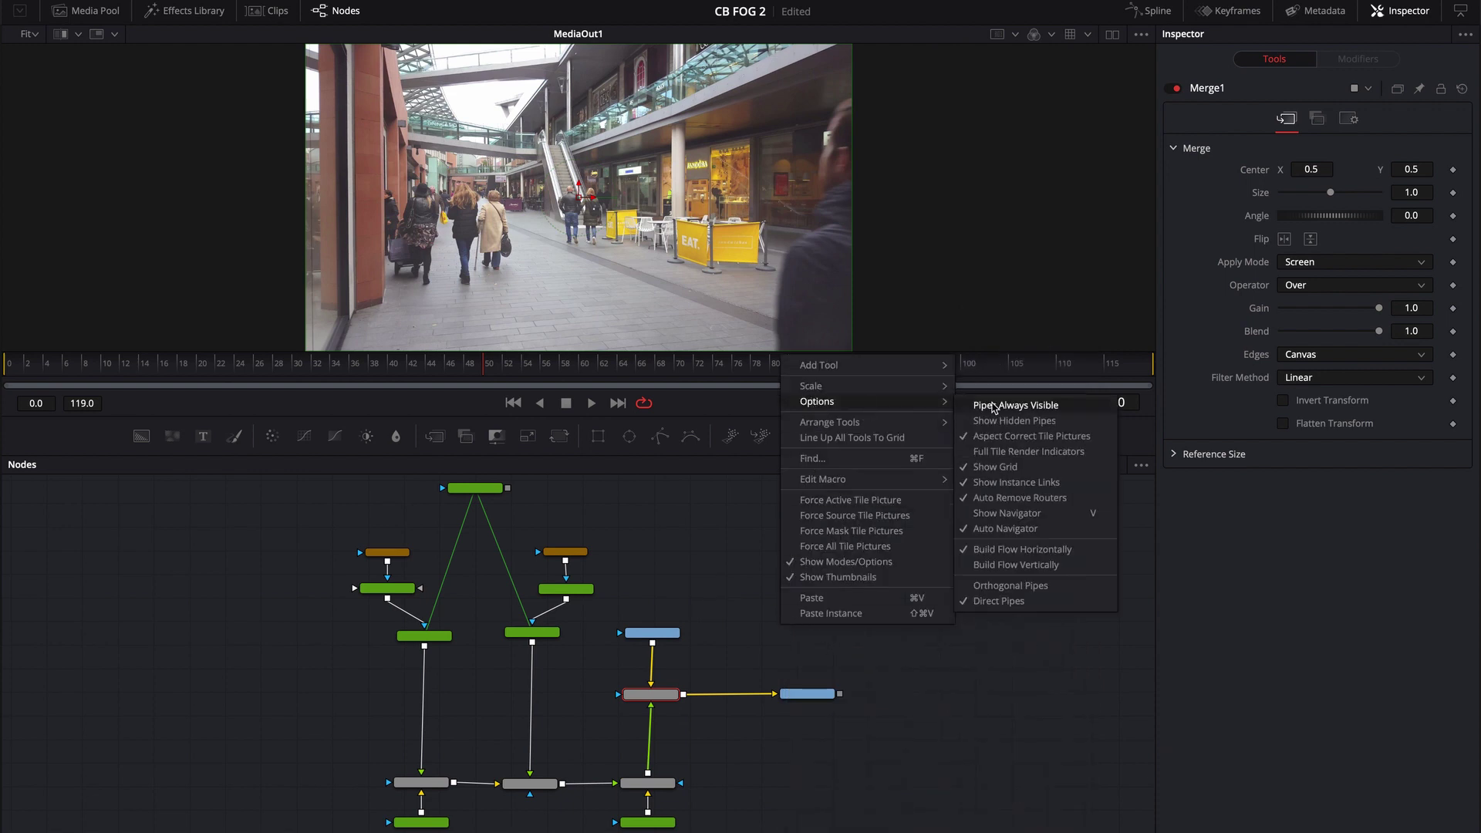
pyautogui.click(991, 467)
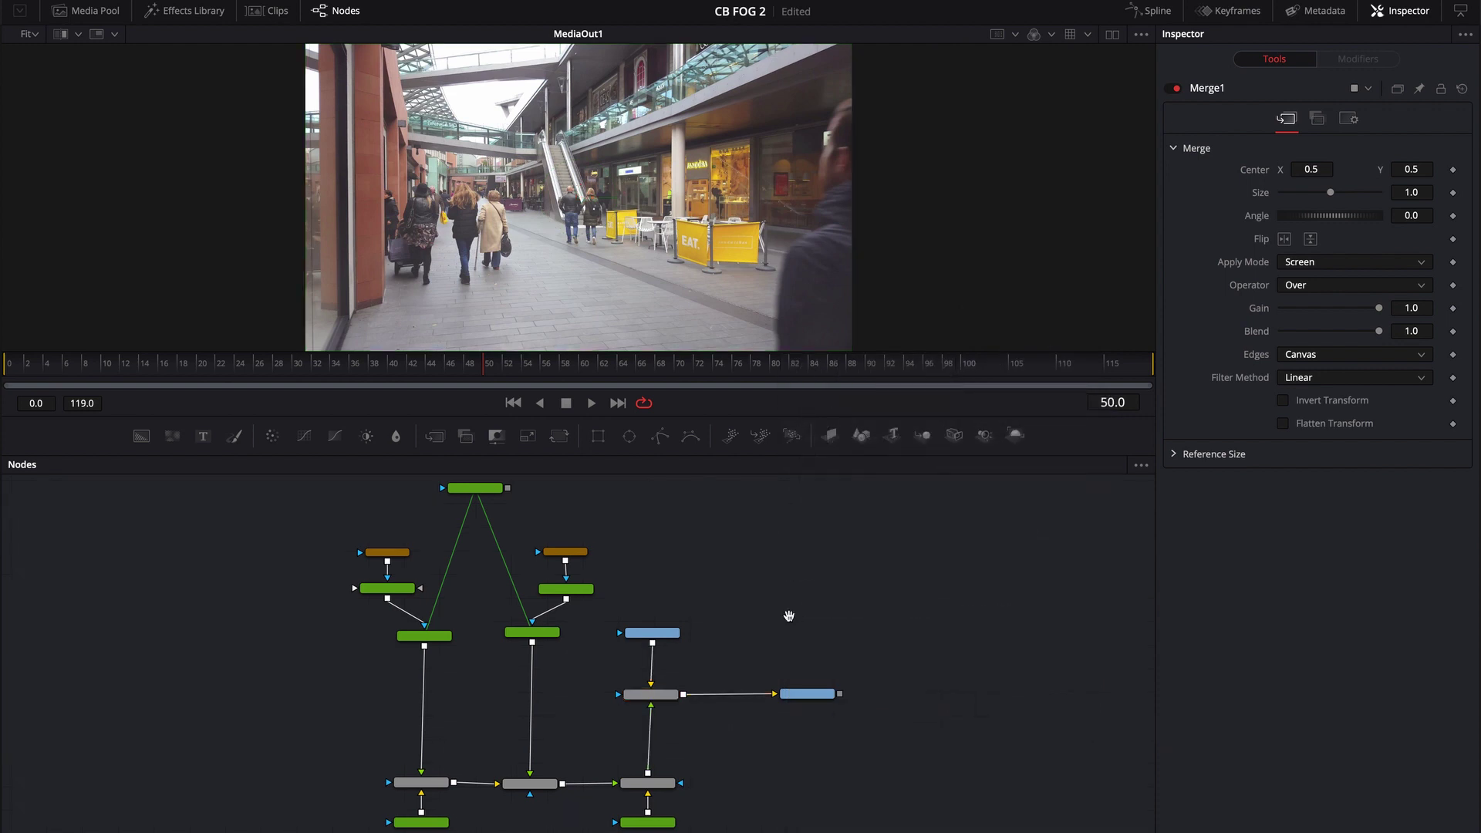
pyautogui.click(787, 615)
# Pan the node graph to show the Color node, Instance nodes, MediaIn1 and Merge1
pyautogui.scroll(4, 430, 568)
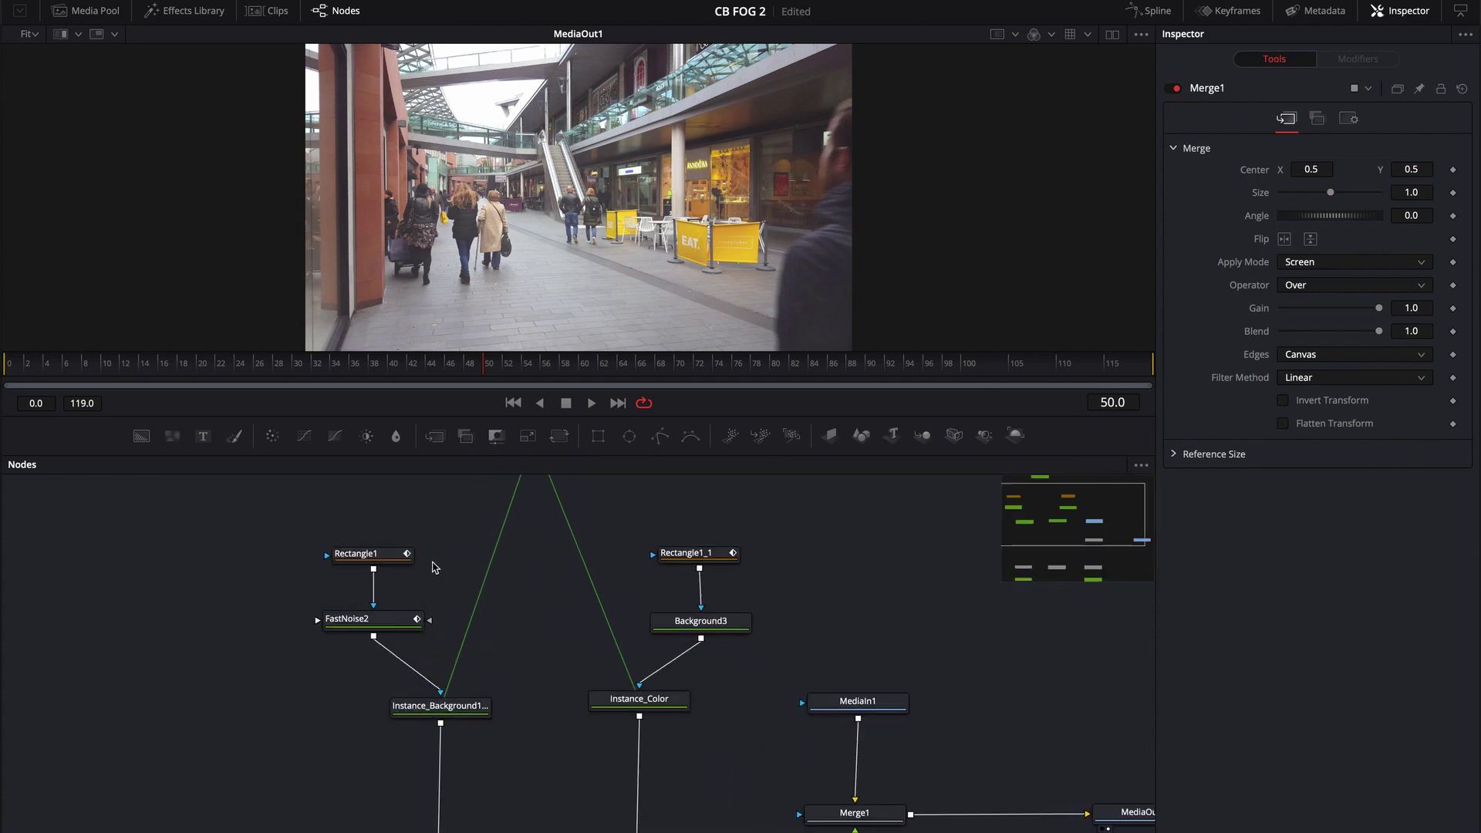
pyautogui.moveTo(543, 647); pyautogui.dragTo(519, 512)
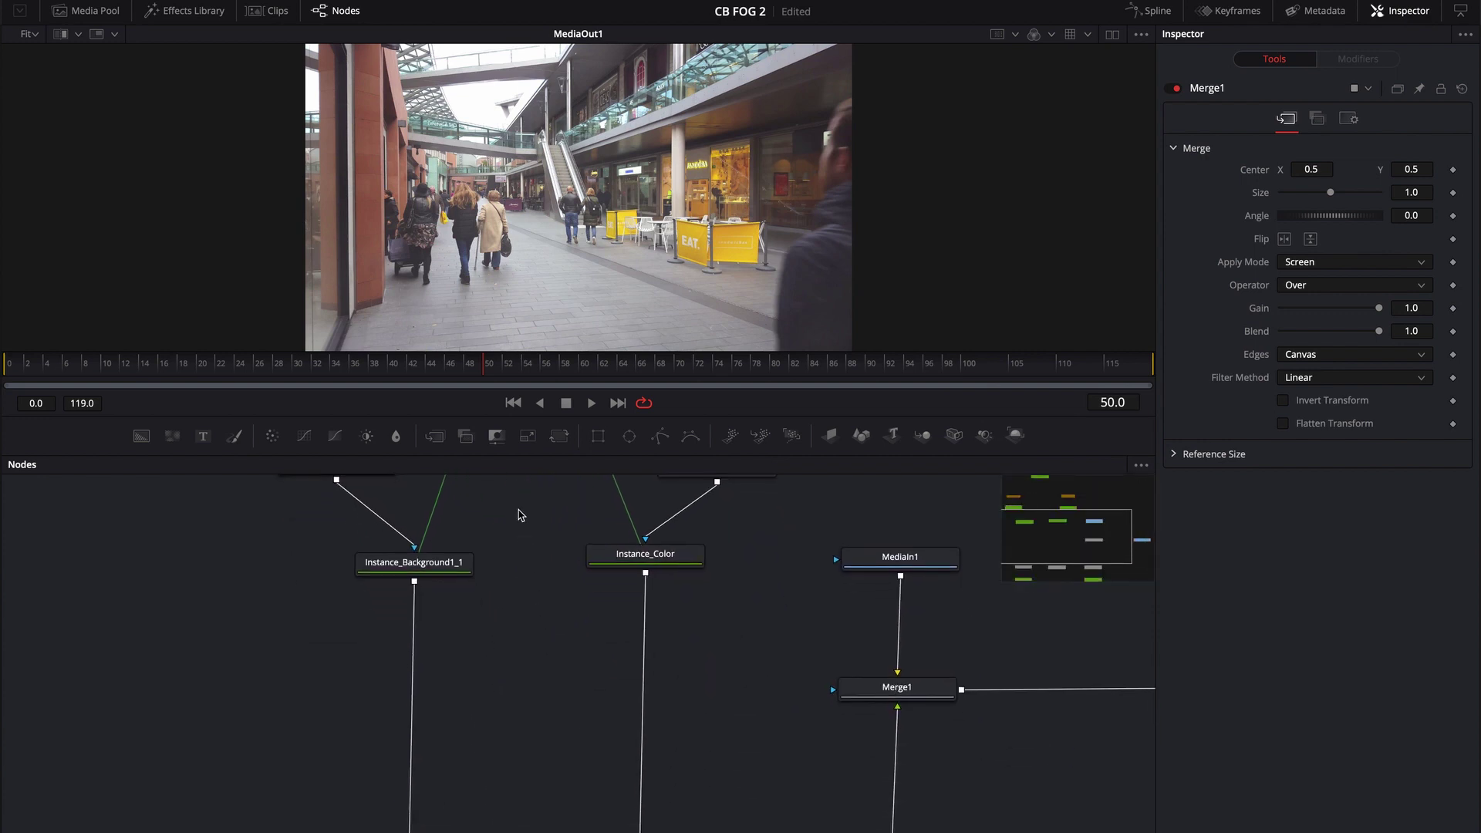
pyautogui.moveTo(525, 625); pyautogui.dragTo(400, 829)
pyautogui.moveTo(483, 656); pyautogui.dragTo(637, 417)
pyautogui.moveTo(453, 640); pyautogui.dragTo(459, 666)
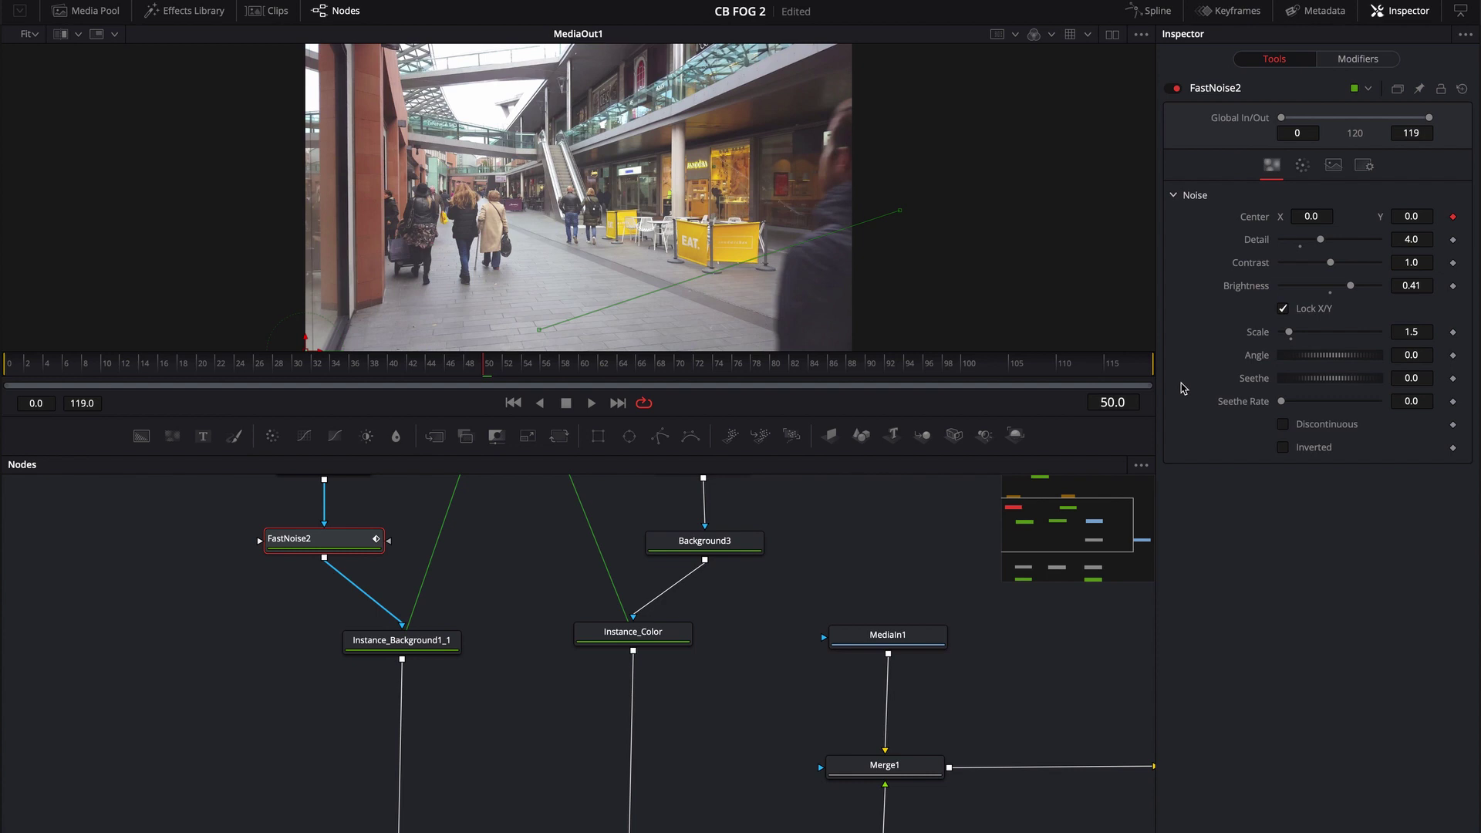
# View FastNoise2 and drag its gradient start slightly right and its end to the top-right corner
pyautogui.click(1301, 165)
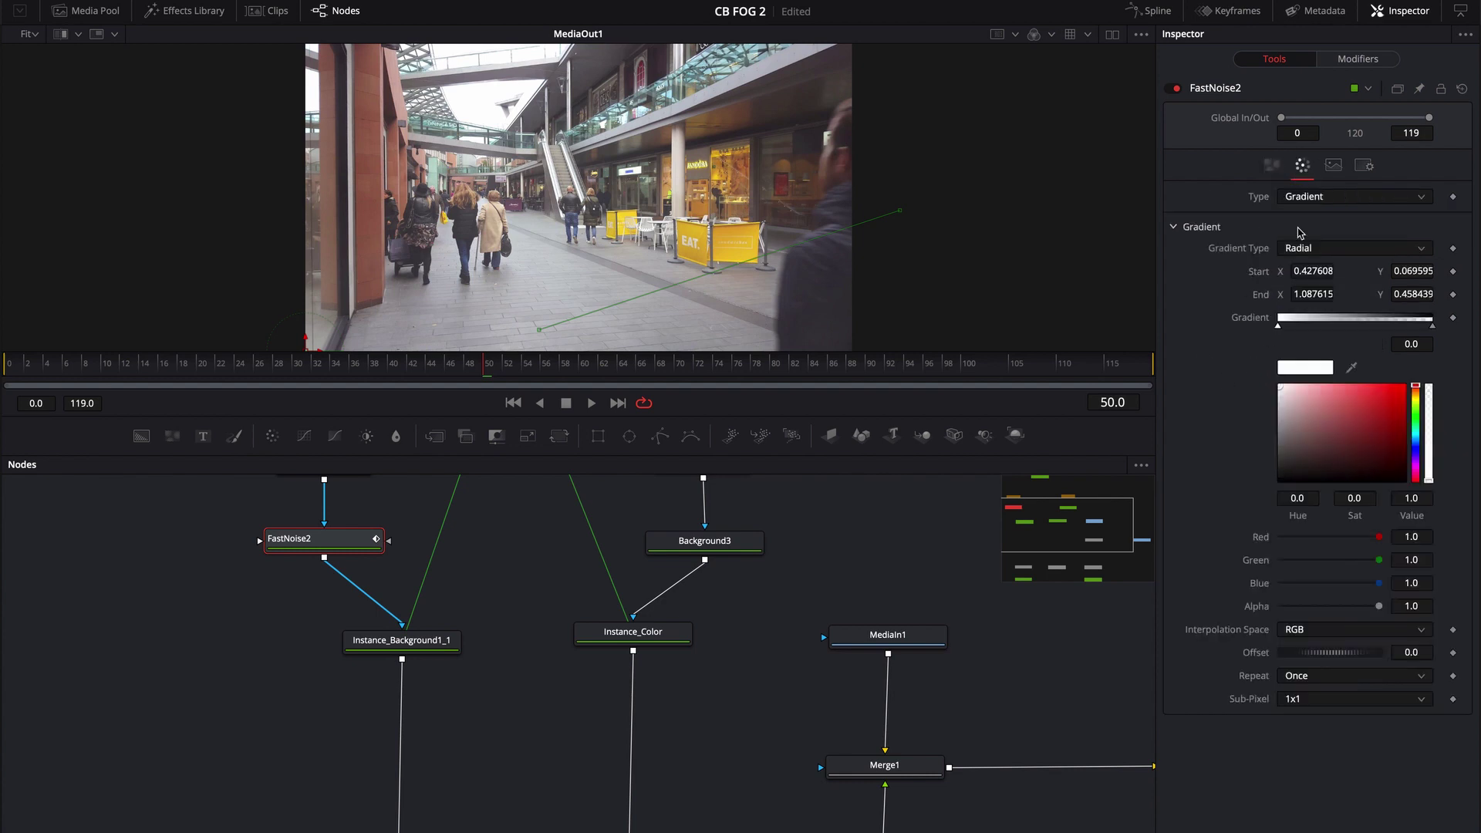
pyautogui.moveTo(322, 539); pyautogui.dragTo(394, 290)
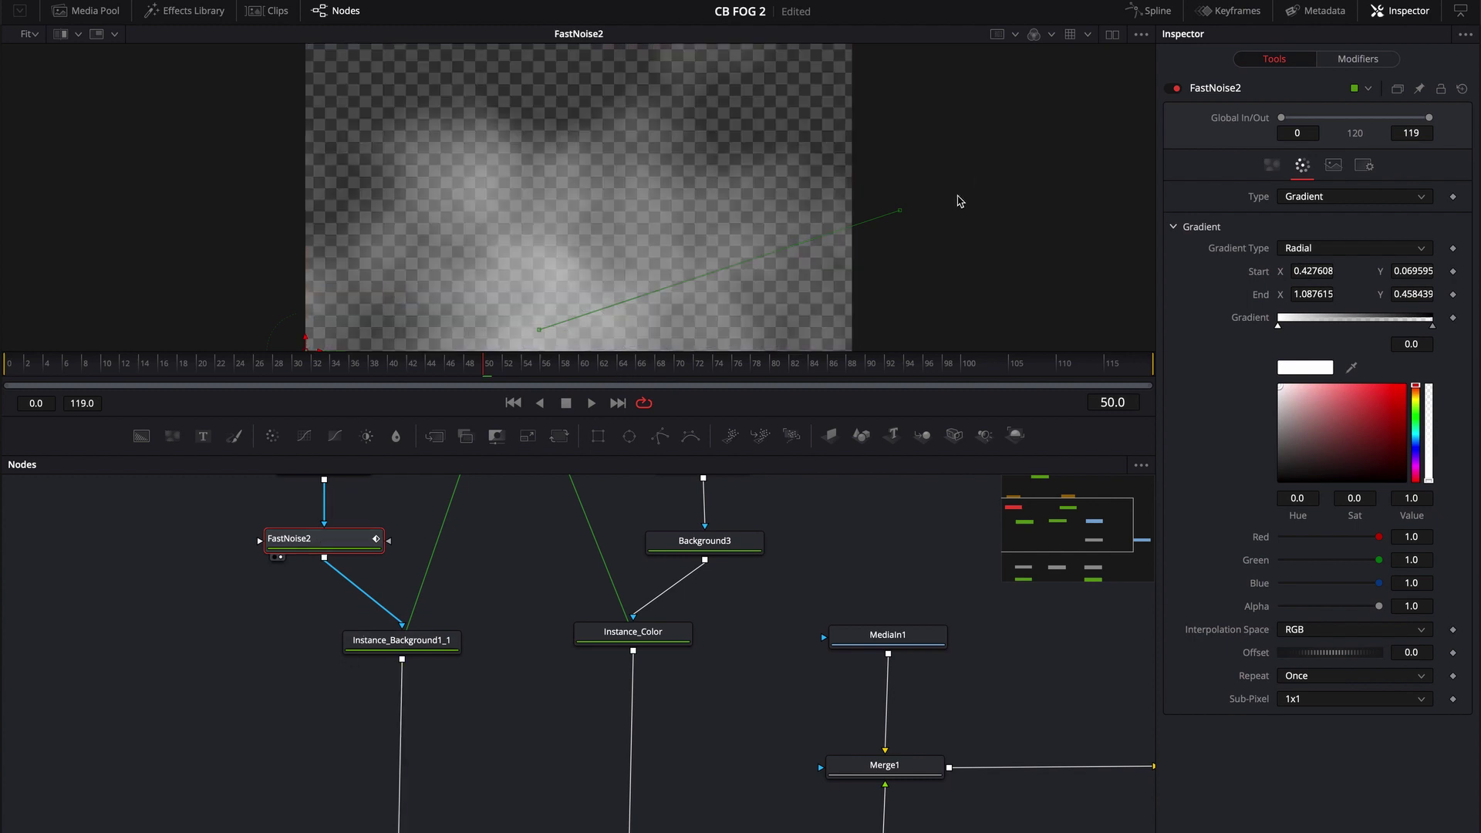
pyautogui.moveTo(538, 335); pyautogui.dragTo(565, 338)
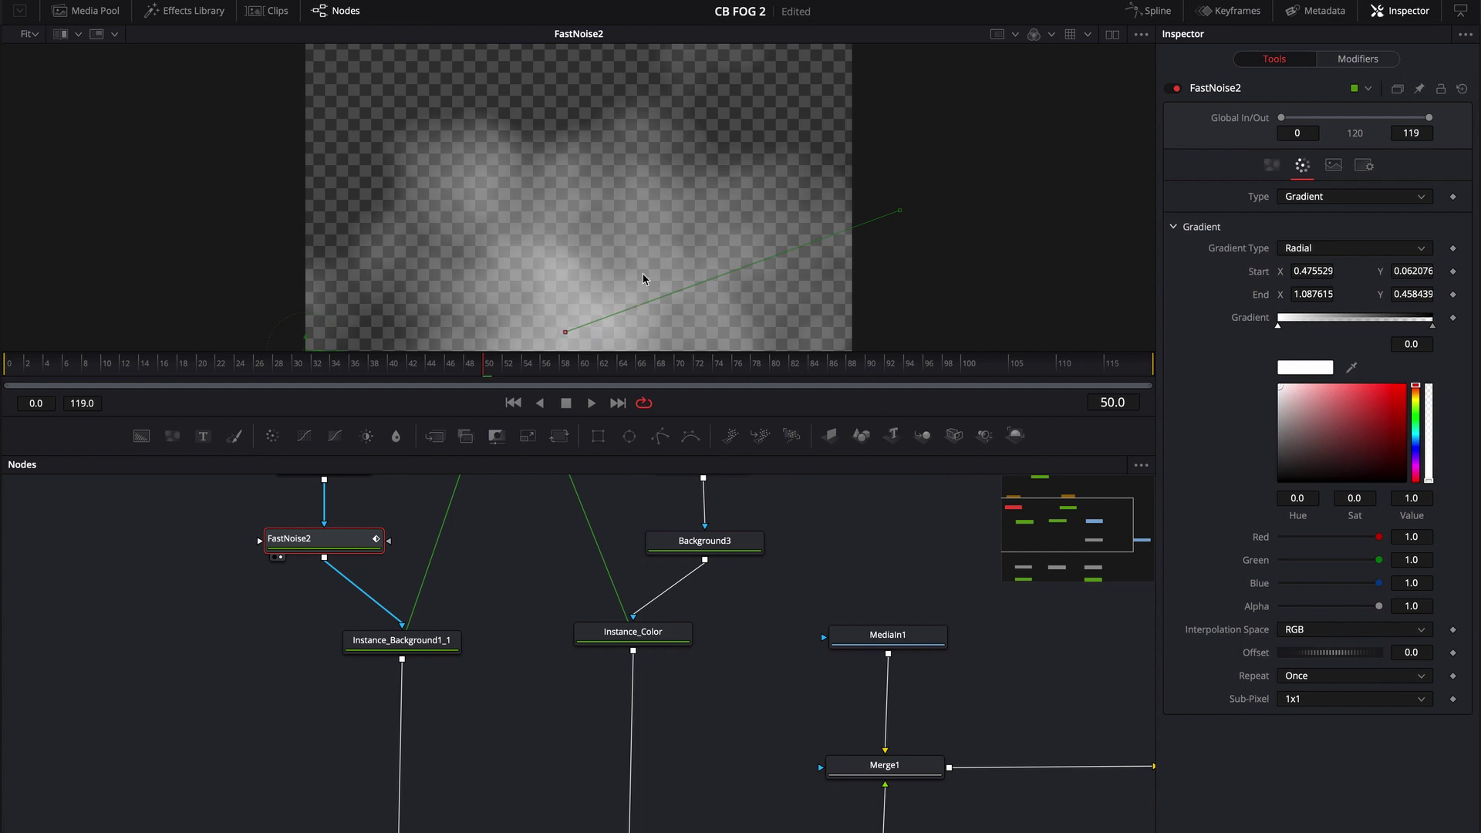
pyautogui.moveTo(901, 214); pyautogui.dragTo(872, 42)
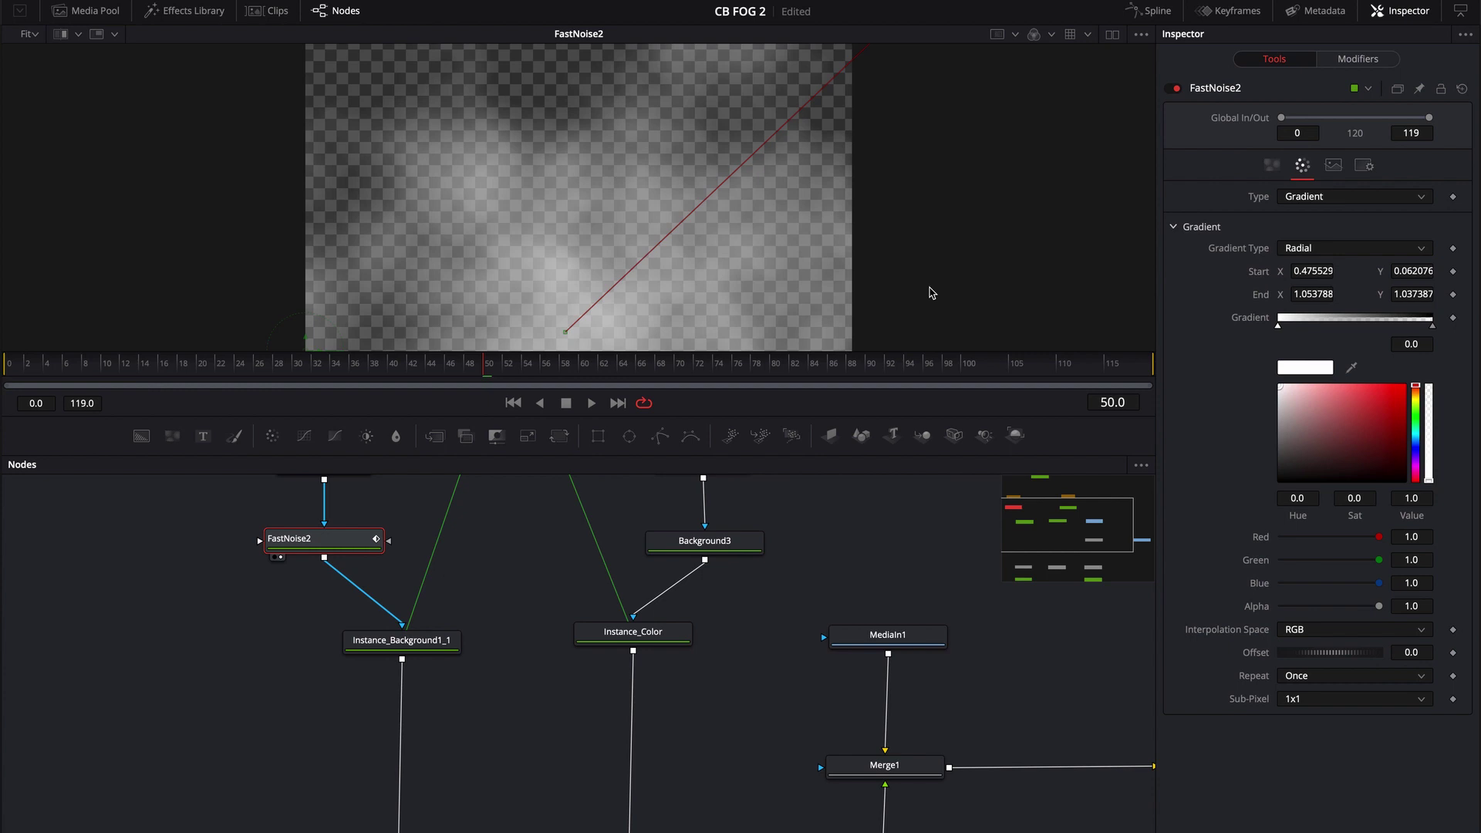
pyautogui.moveTo(747, 691); pyautogui.dragTo(720, 753)
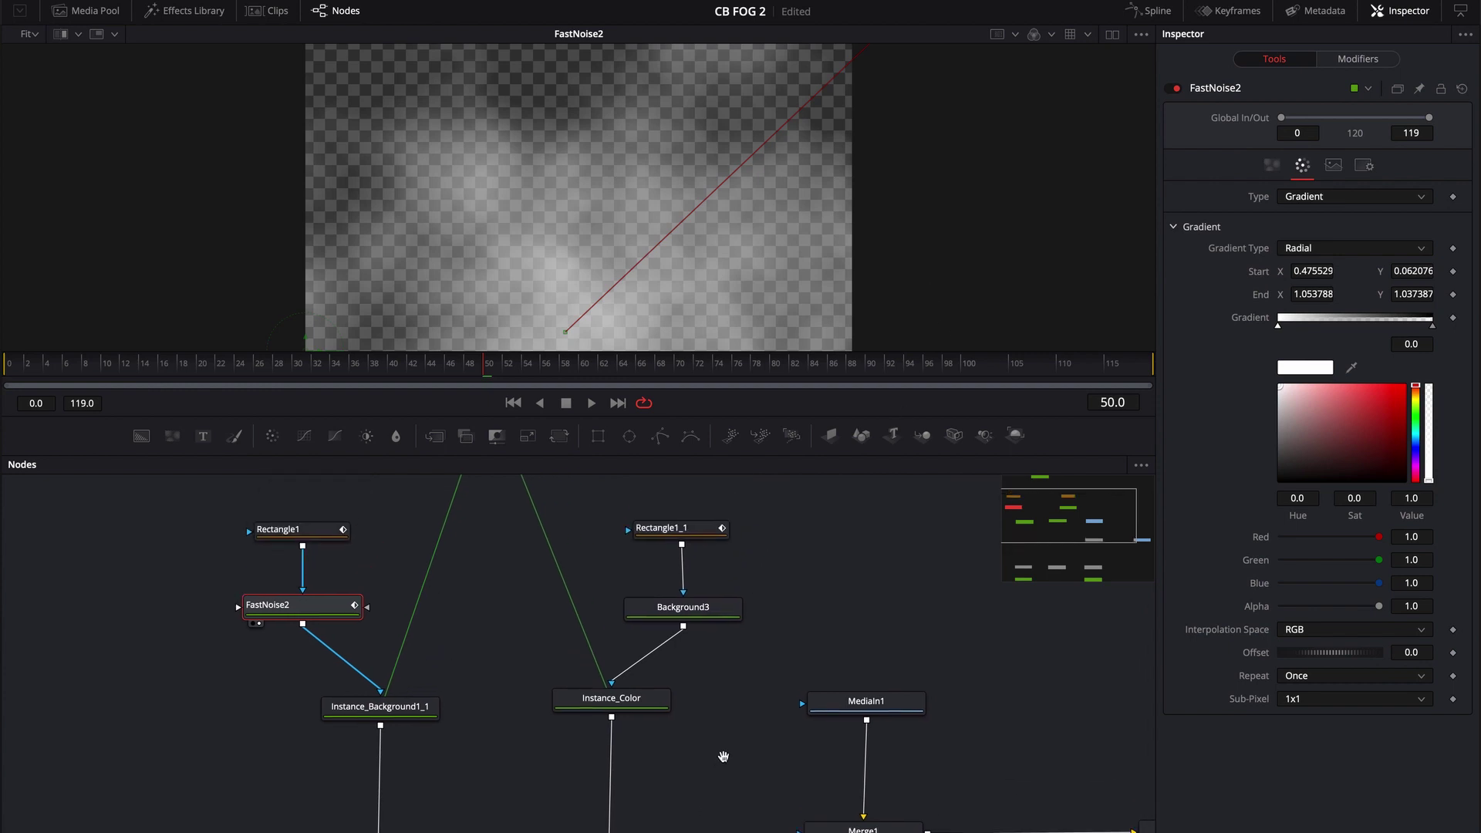
pyautogui.moveTo(552, 651); pyautogui.dragTo(498, 708)
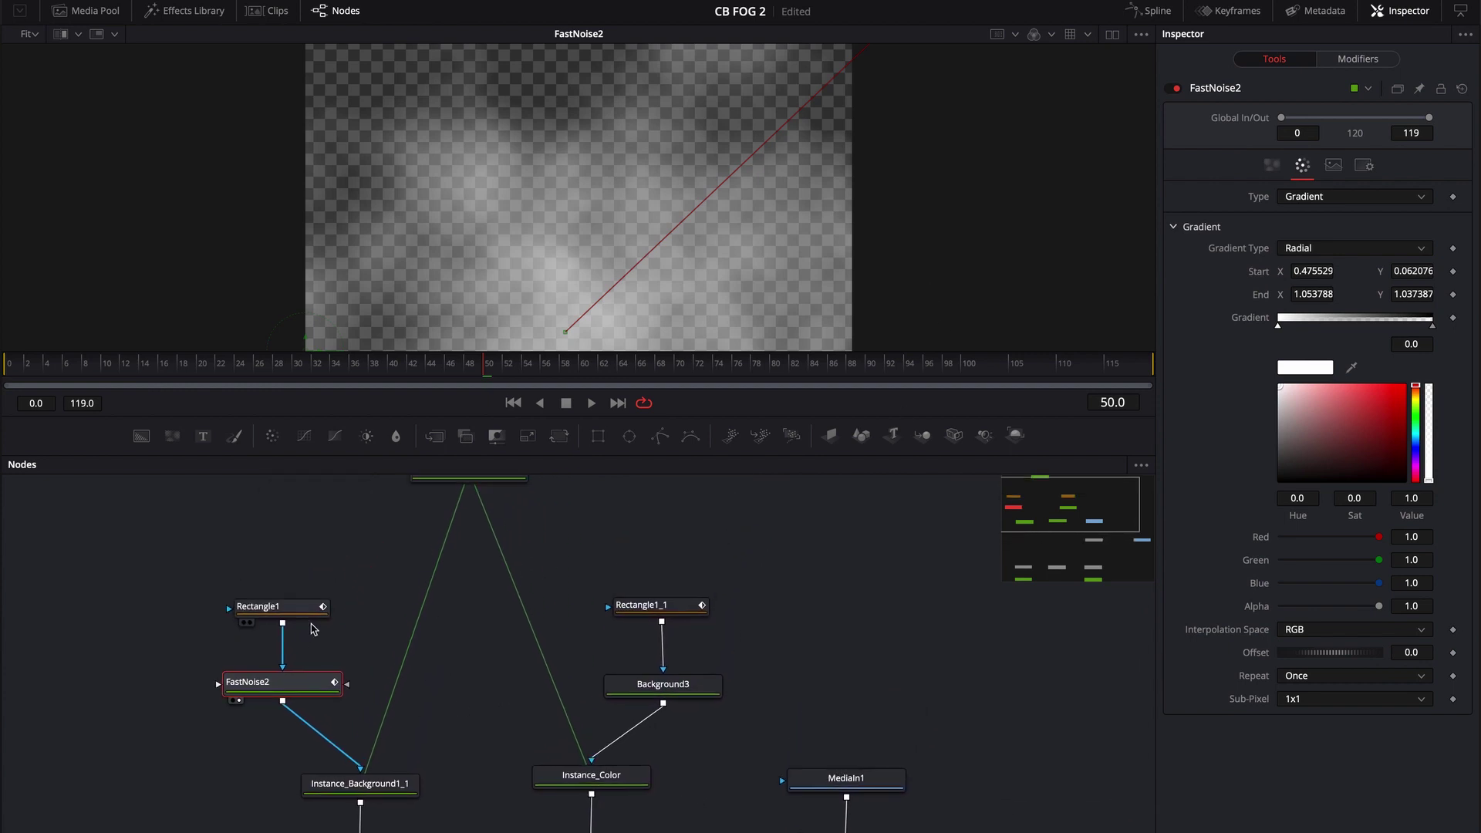
# Select Rectangle1 and adjust its Expression2 Fog Drop, settling at 1.296
pyautogui.click(280, 614)
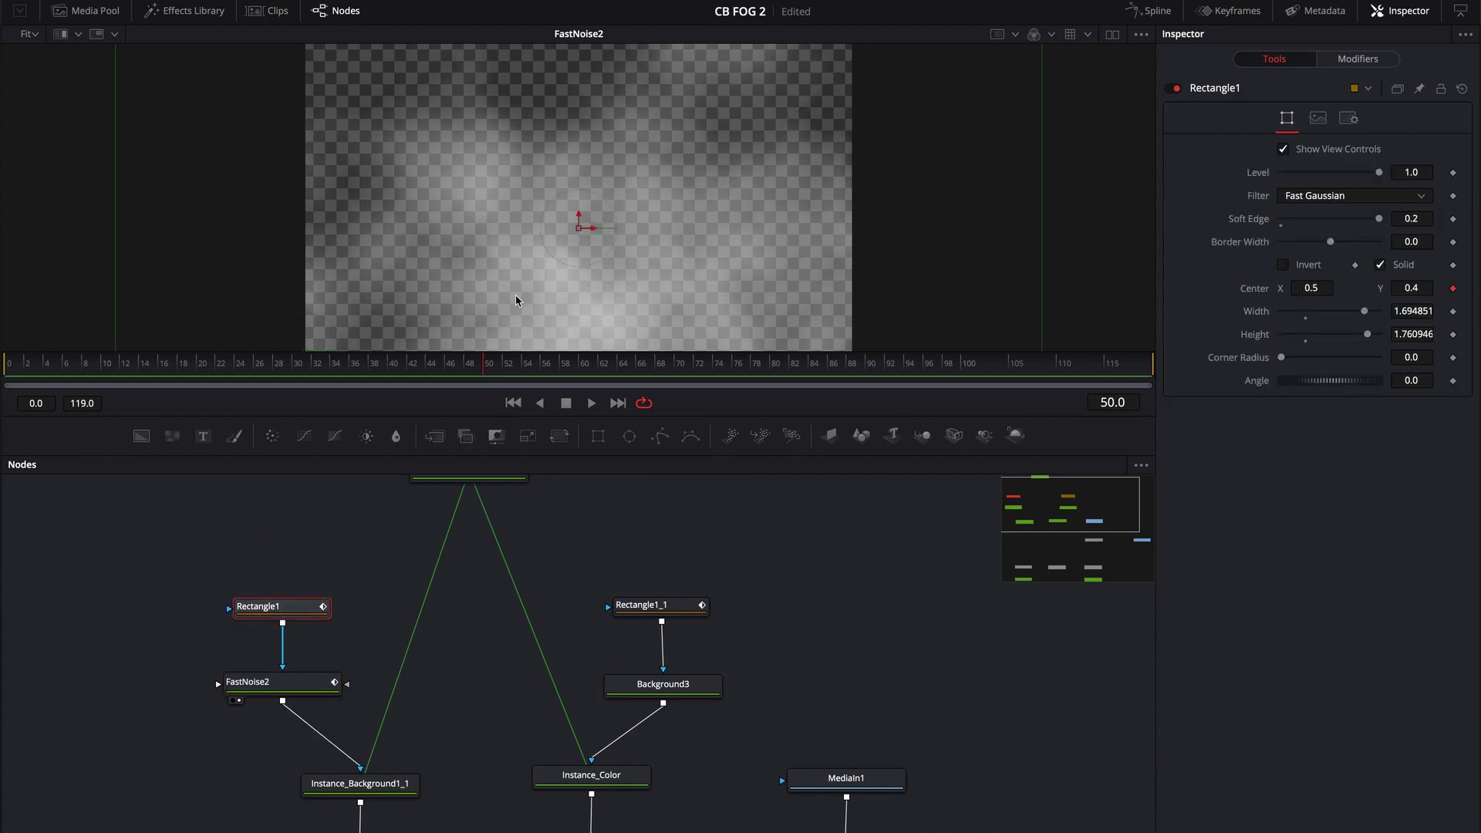
pyautogui.scroll(-2, 694, 288)
pyautogui.scroll(2, 733, 290)
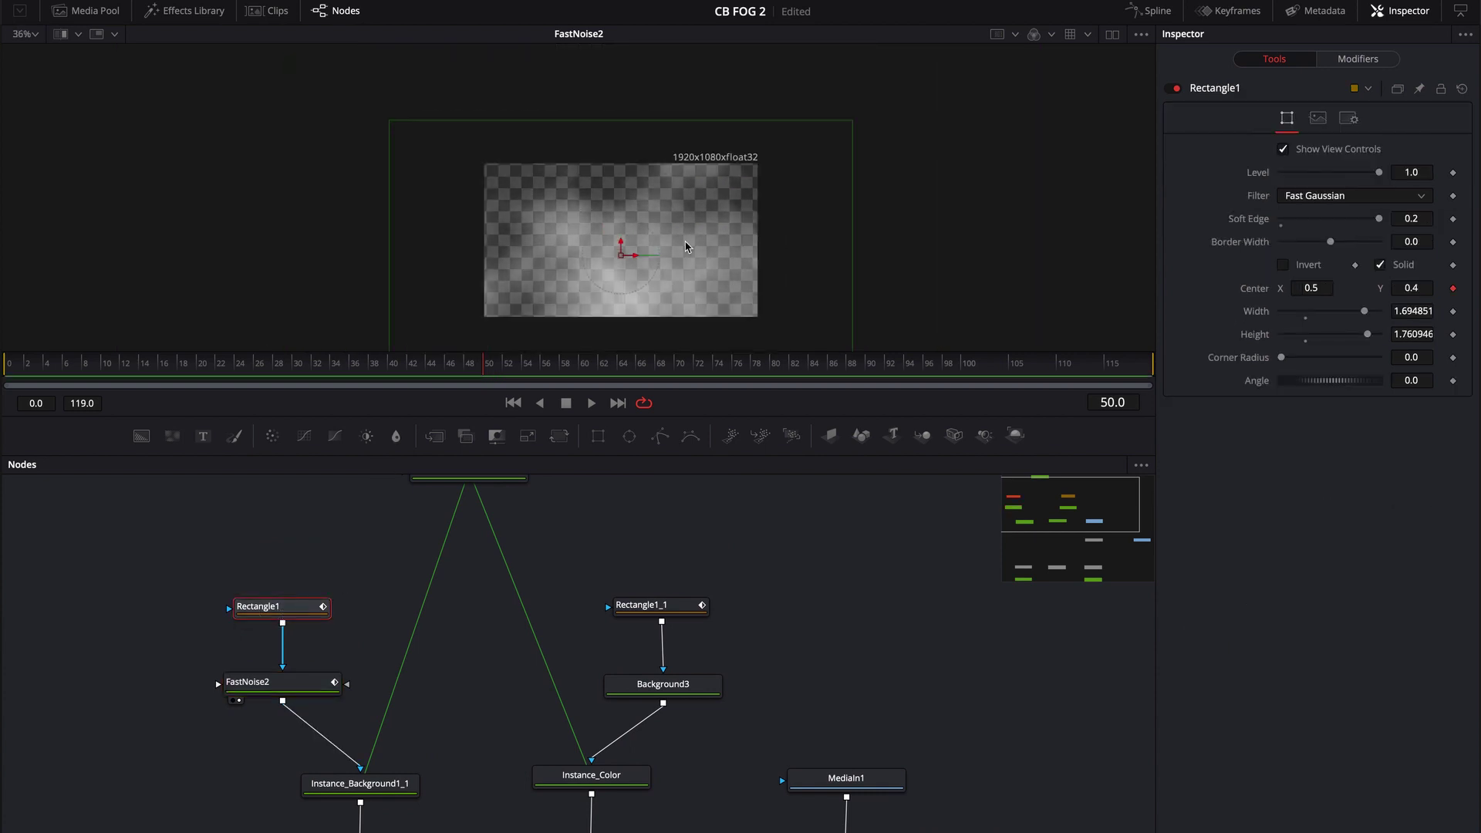
pyautogui.click(1343, 59)
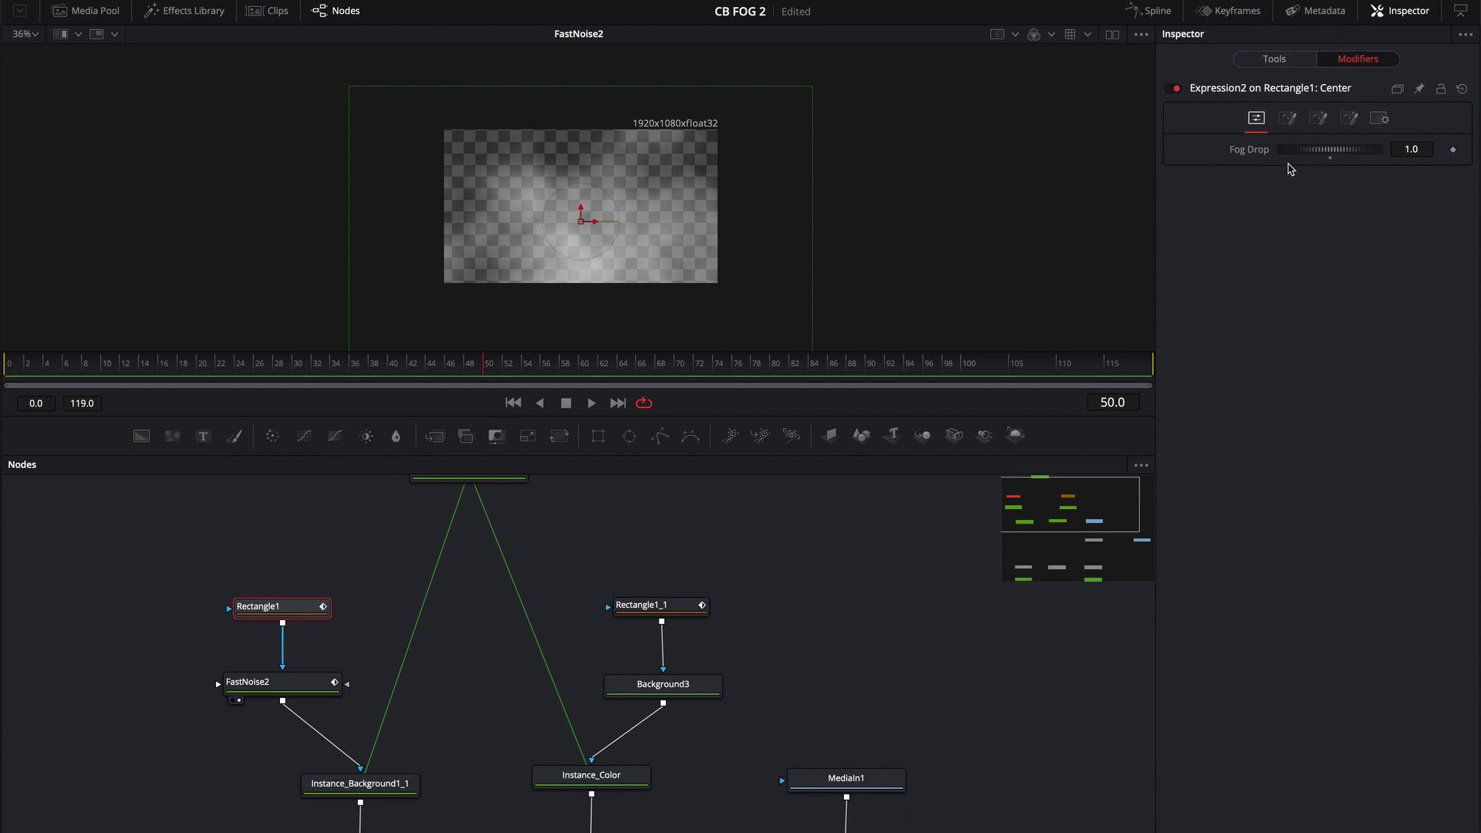
pyautogui.moveTo(1334, 152); pyautogui.dragTo(1252, 159)
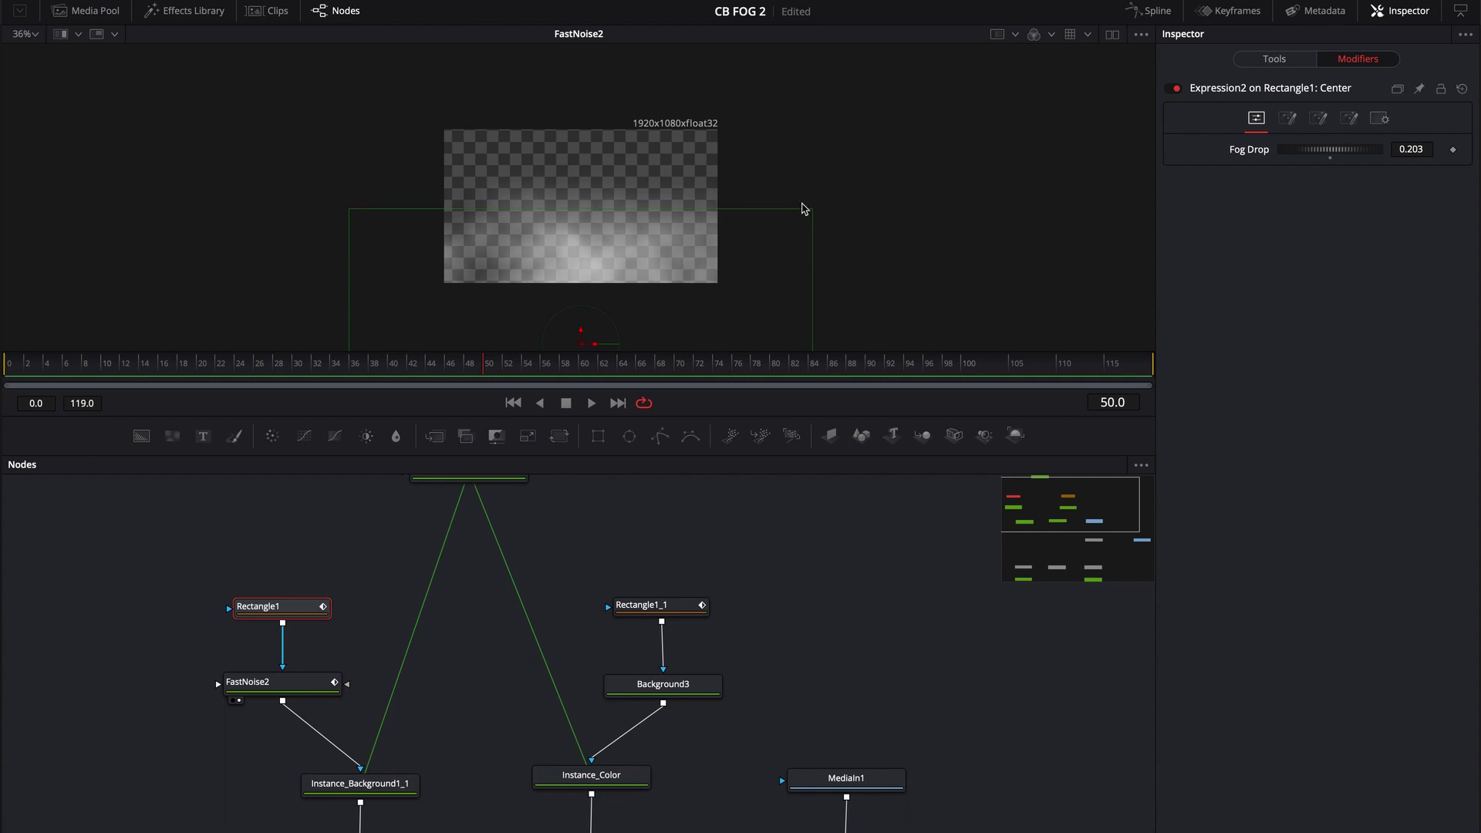
pyautogui.moveTo(1329, 155); pyautogui.dragTo(1362, 156)
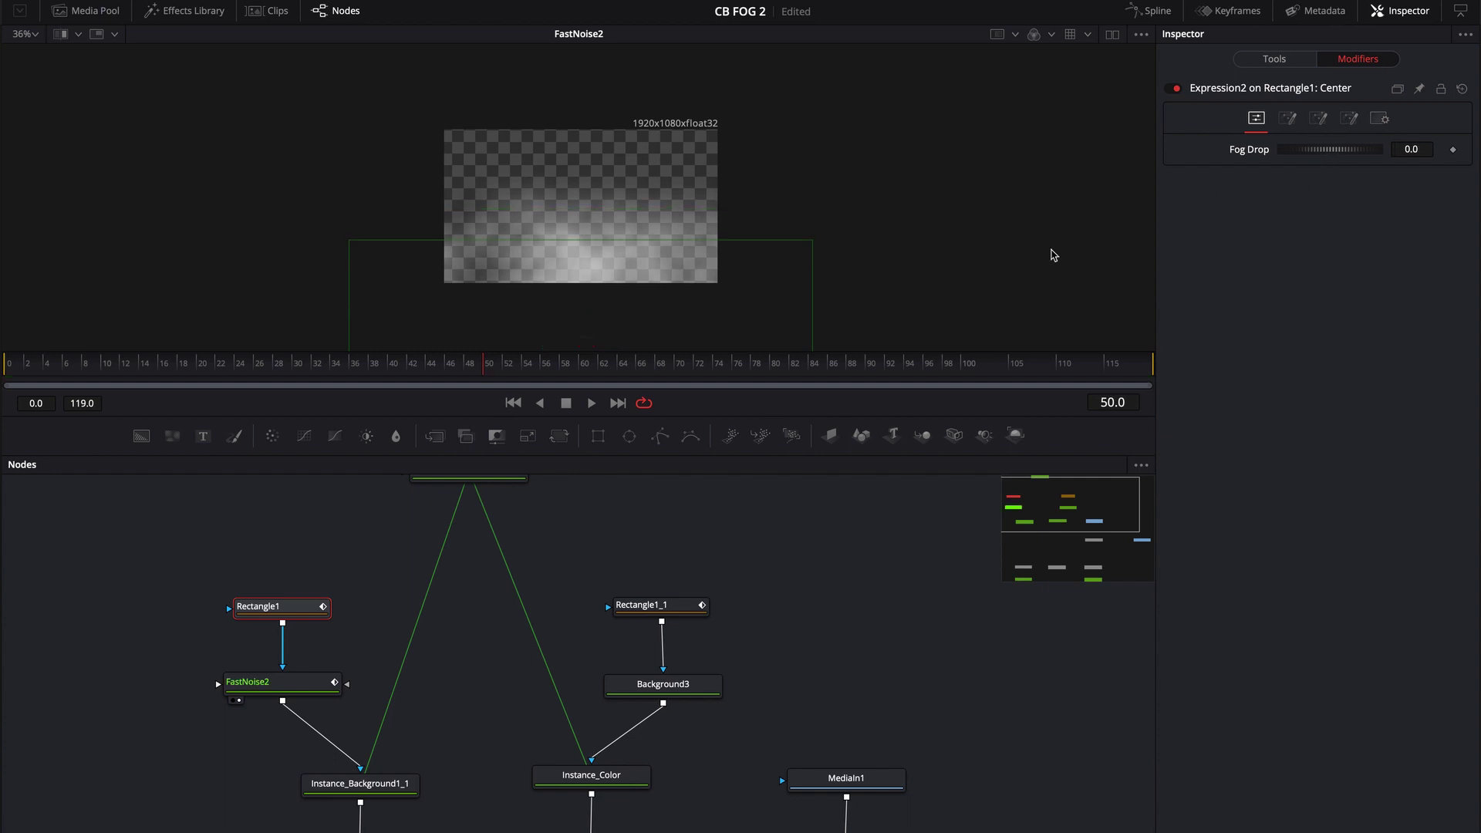
pyautogui.scroll(1, 772, 555)
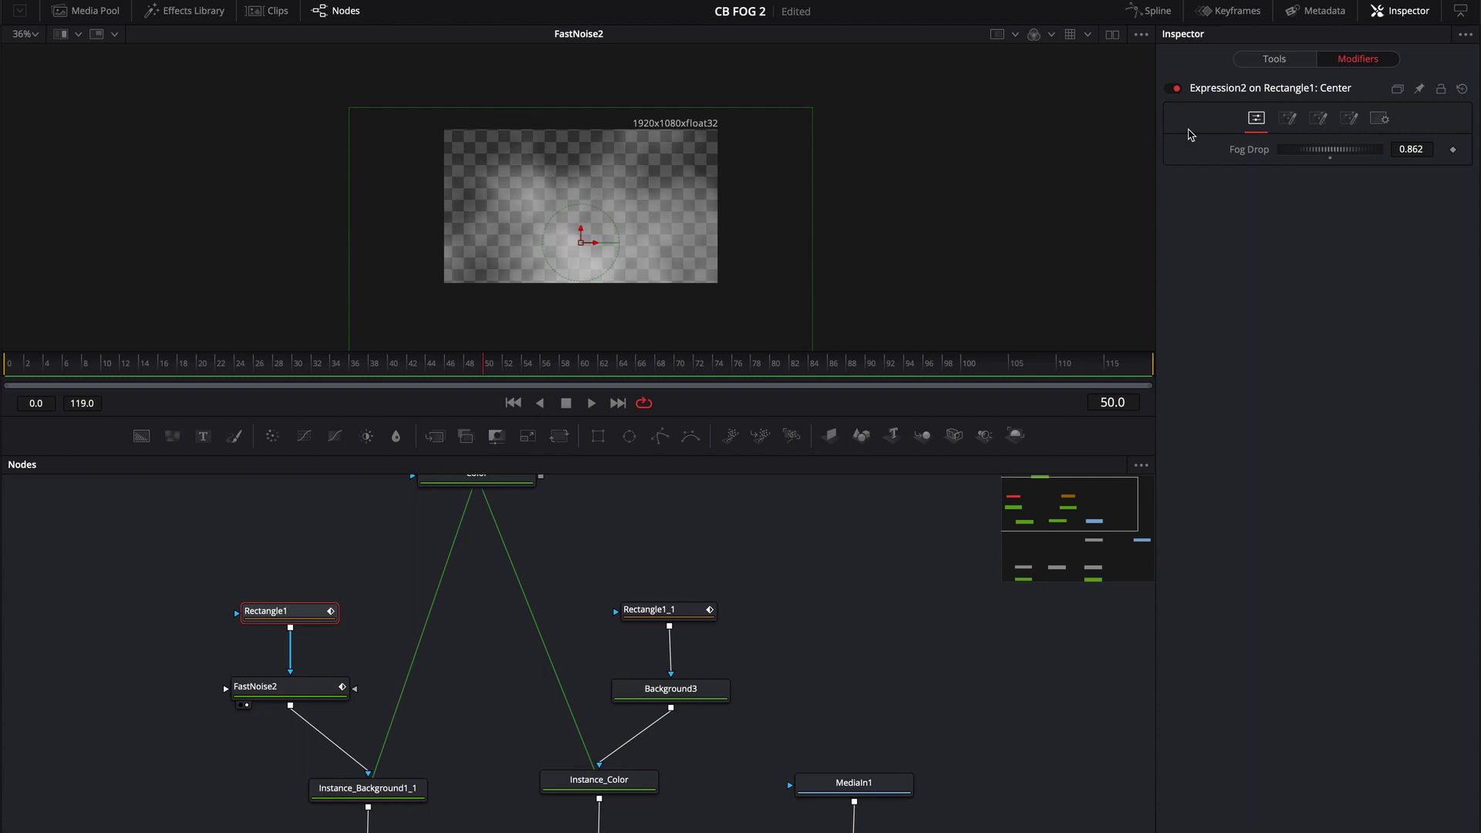
pyautogui.moveTo(1328, 154)
pyautogui.mouseDown()
pyautogui.moveTo(1346, 152)
pyautogui.moveTo(1300, 152)
pyautogui.moveTo(1376, 152)
pyautogui.moveTo(1305, 152)
pyautogui.mouseUp()
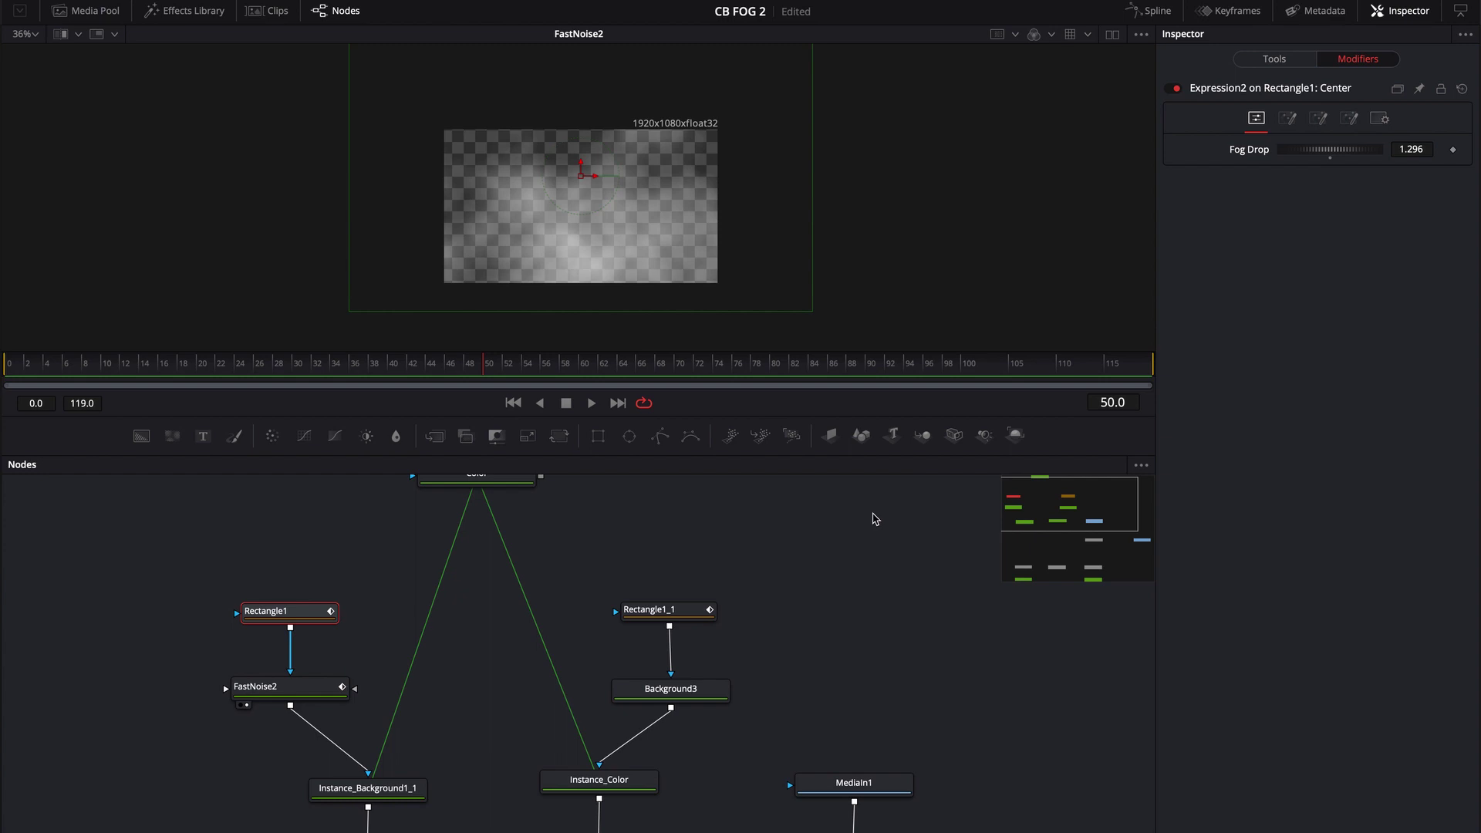
# Pan the node graph and select the Color node showing its white Solid Color
pyautogui.moveTo(823, 694); pyautogui.dragTo(641, 584)
pyautogui.moveTo(539, 762); pyautogui.dragTo(455, 565)
pyautogui.moveTo(771, 734); pyautogui.dragTo(906, 795)
pyautogui.moveTo(608, 622); pyautogui.dragTo(655, 780)
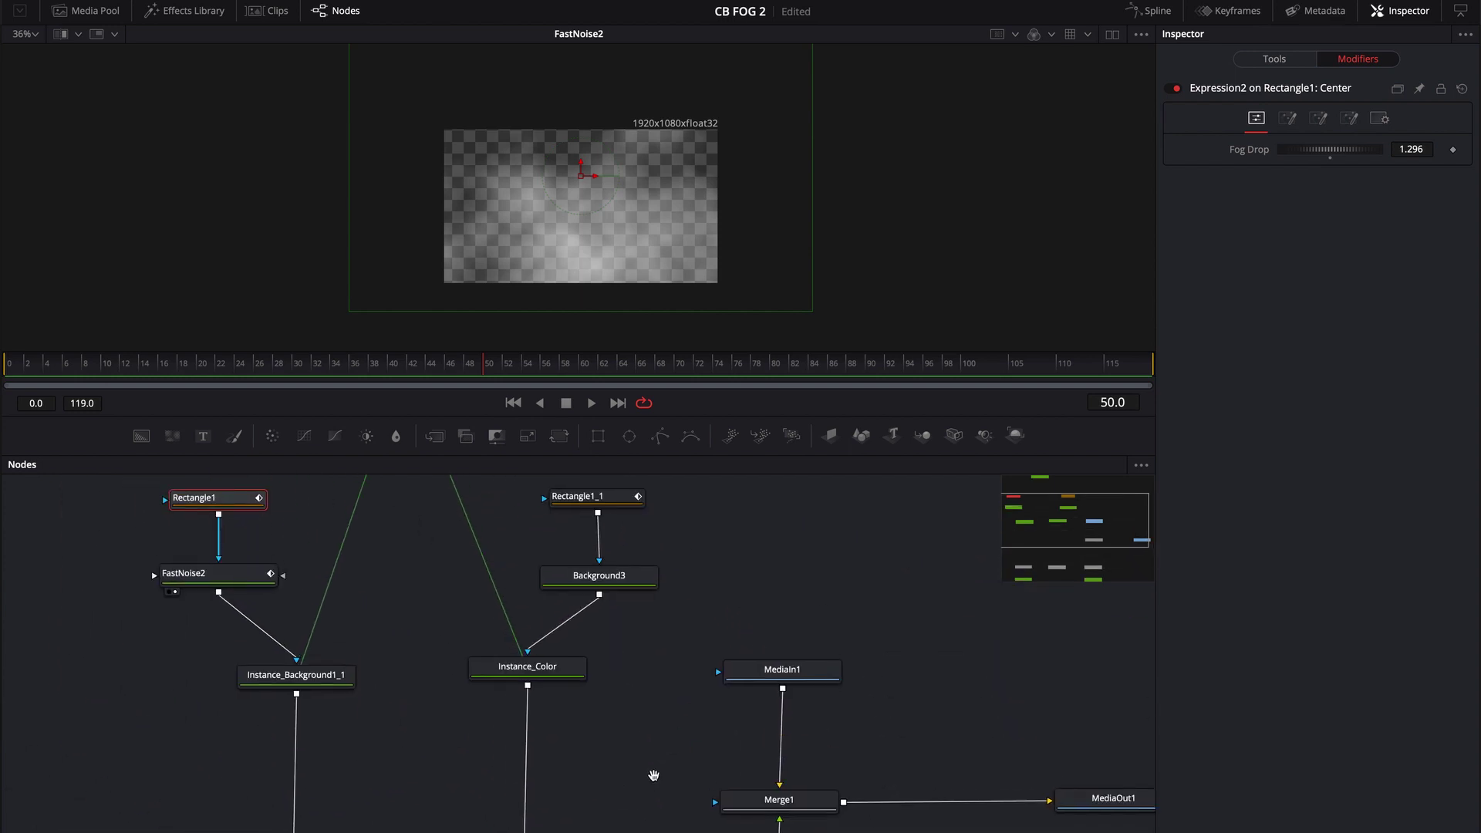
pyautogui.moveTo(678, 658); pyautogui.dragTo(676, 684)
pyautogui.moveTo(557, 528); pyautogui.dragTo(561, 620)
pyautogui.moveTo(396, 486); pyautogui.dragTo(402, 549)
pyautogui.moveTo(603, 538); pyautogui.dragTo(622, 524)
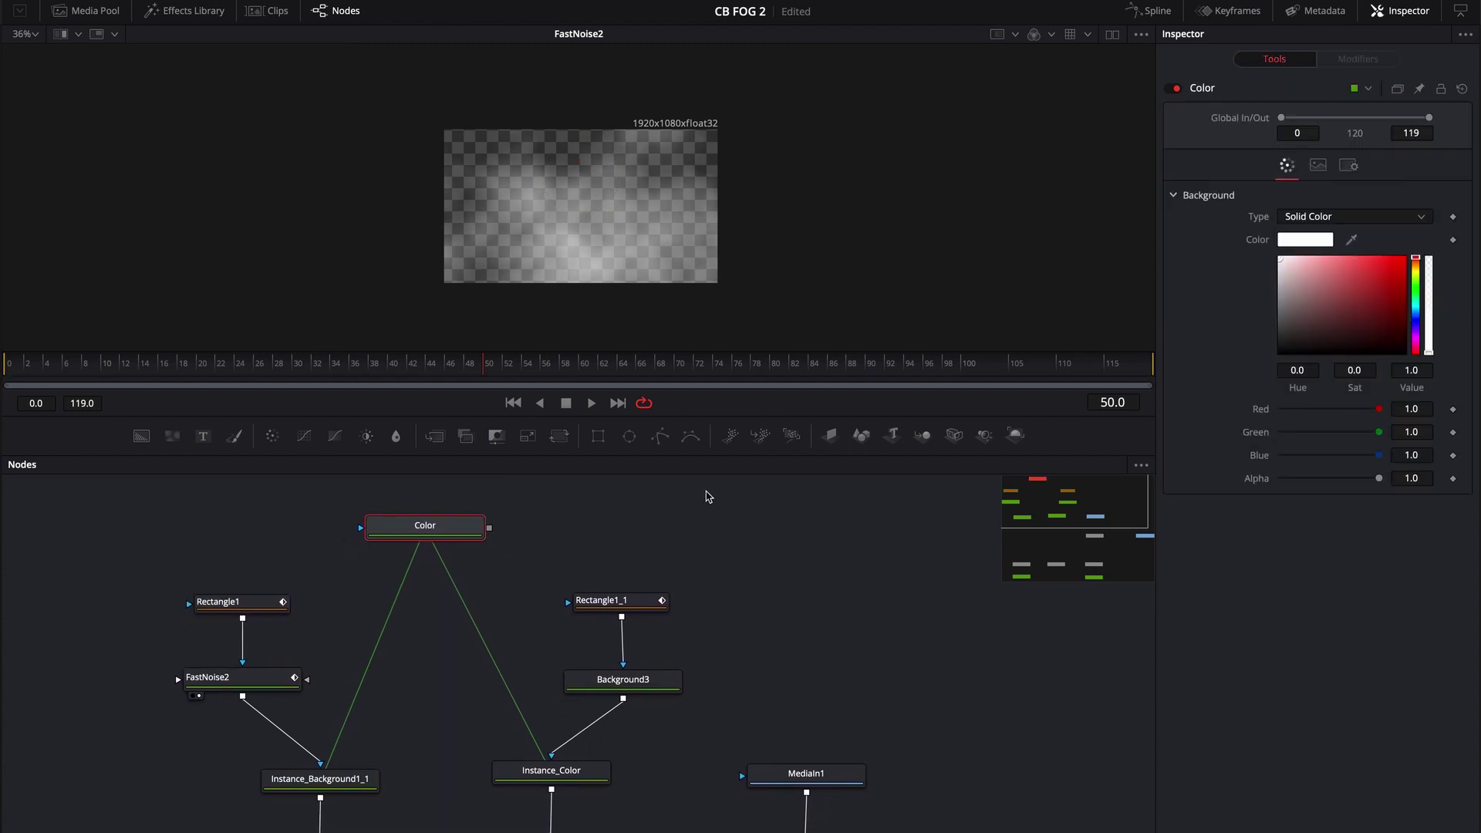
# Turn the fog colour pure red, view Instance_Background1_1's output, then restore white
pyautogui.moveTo(569, 538); pyautogui.dragTo(565, 499)
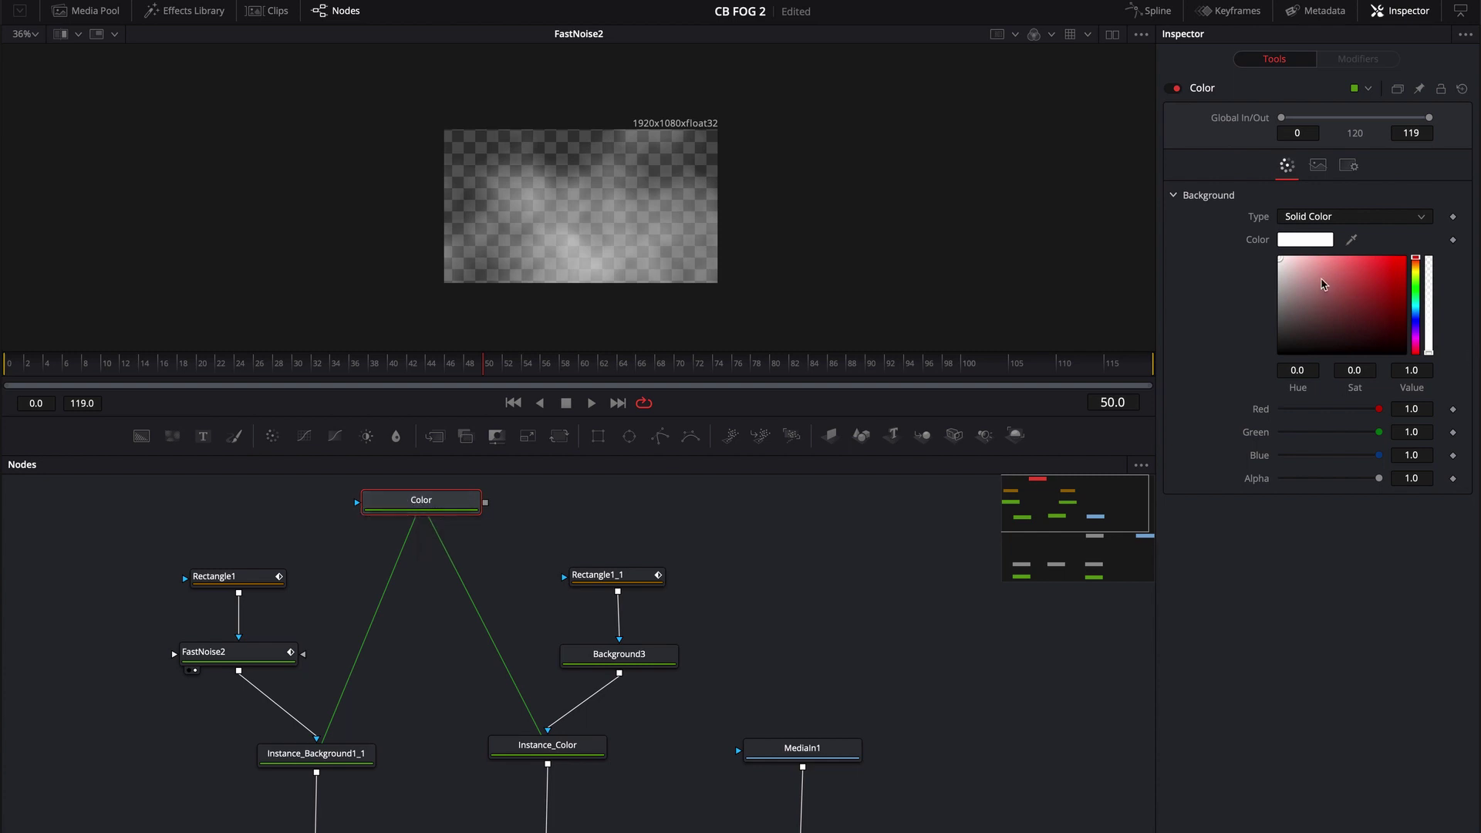
pyautogui.moveTo(1325, 287); pyautogui.dragTo(1448, 256)
pyautogui.moveTo(347, 756); pyautogui.dragTo(645, 292)
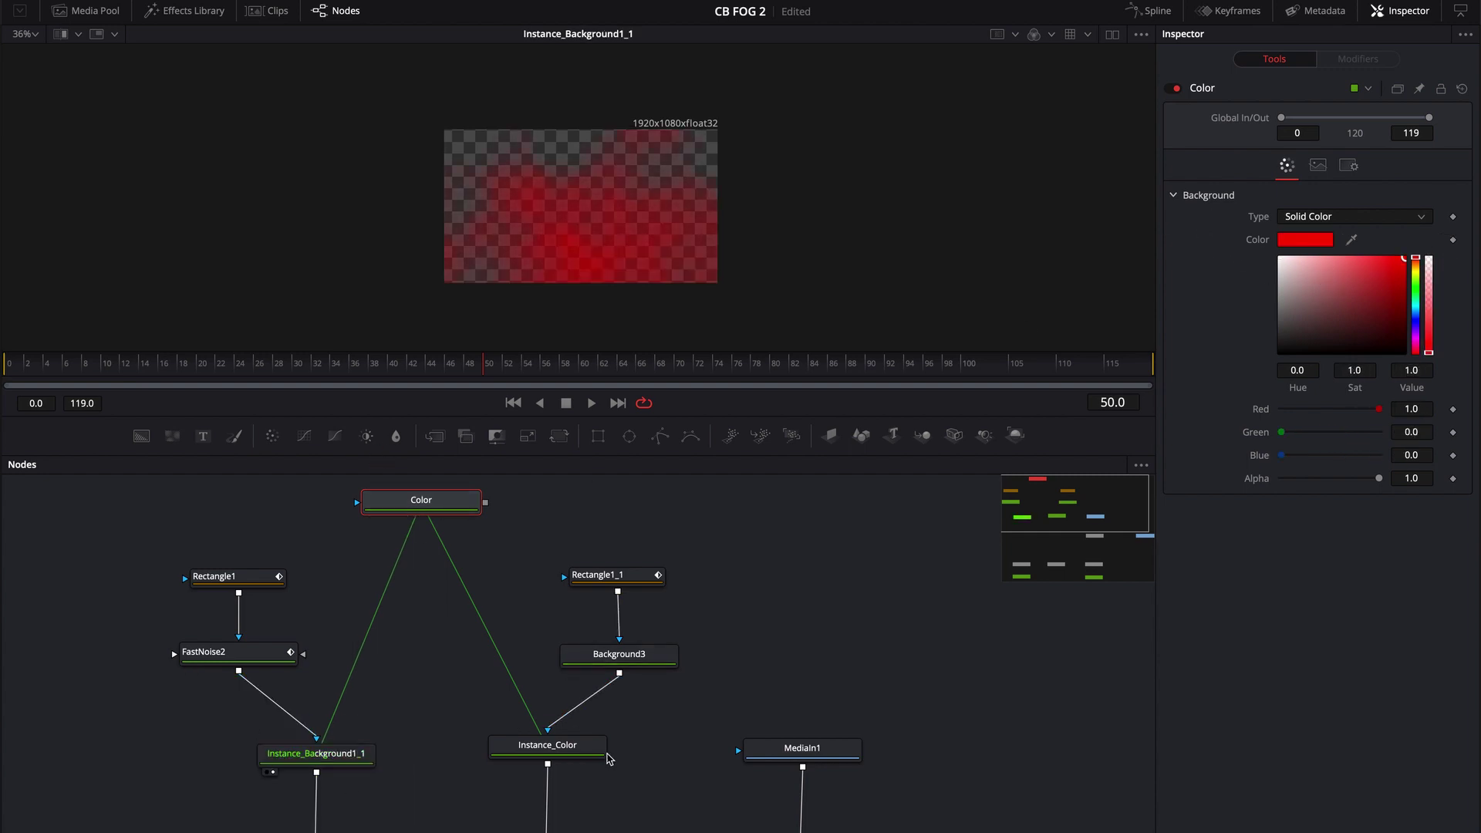
pyautogui.moveTo(1346, 331); pyautogui.dragTo(1269, 250)
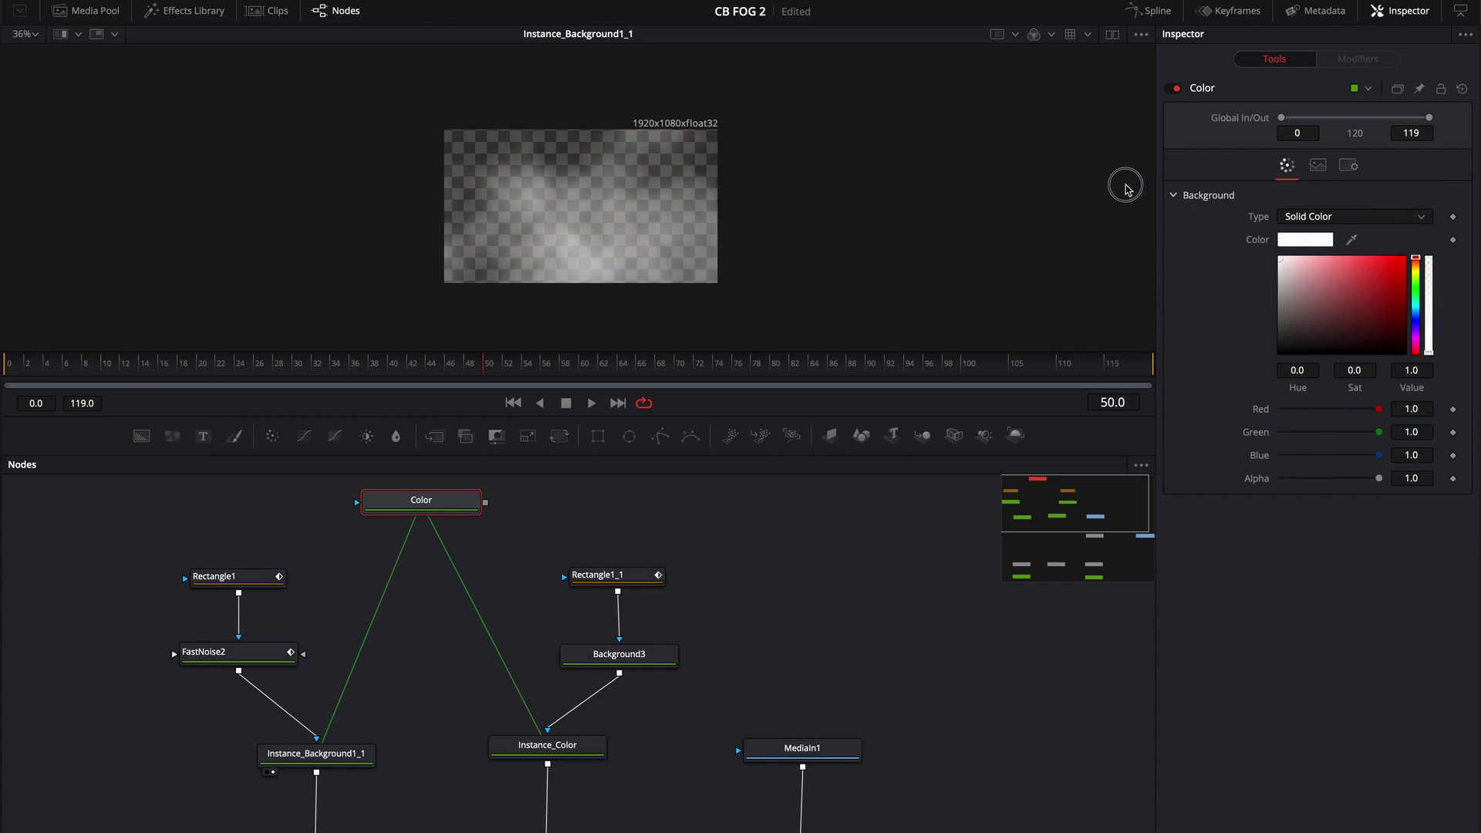
# Show Background3's solid white output in the viewer, then load HazeBlend's merge settings
pyautogui.moveTo(856, 627); pyautogui.dragTo(421, 544)
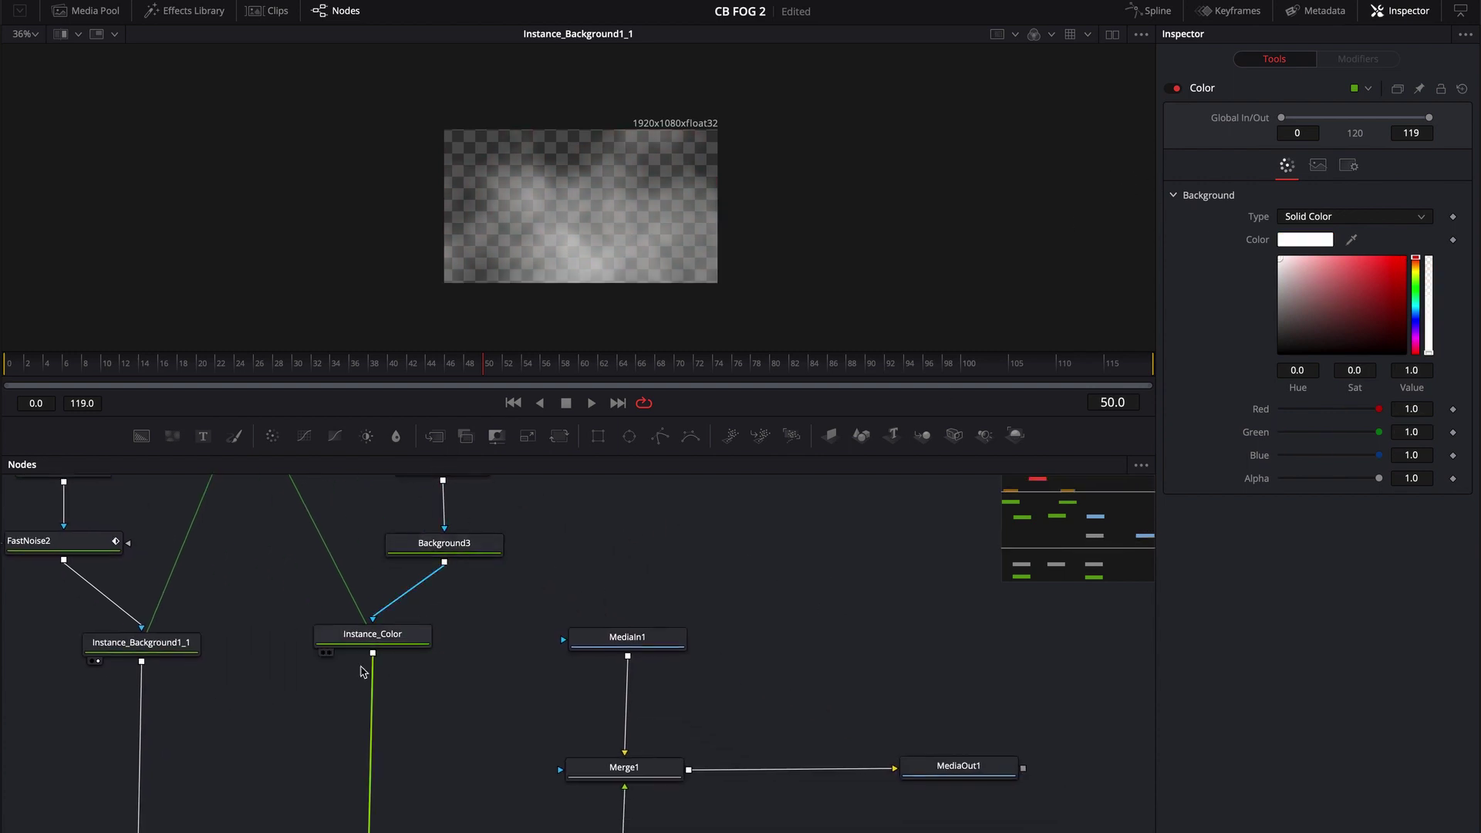
pyautogui.moveTo(496, 685); pyautogui.dragTo(520, 792)
pyautogui.click(330, 679)
pyautogui.scroll(3, 512, 697)
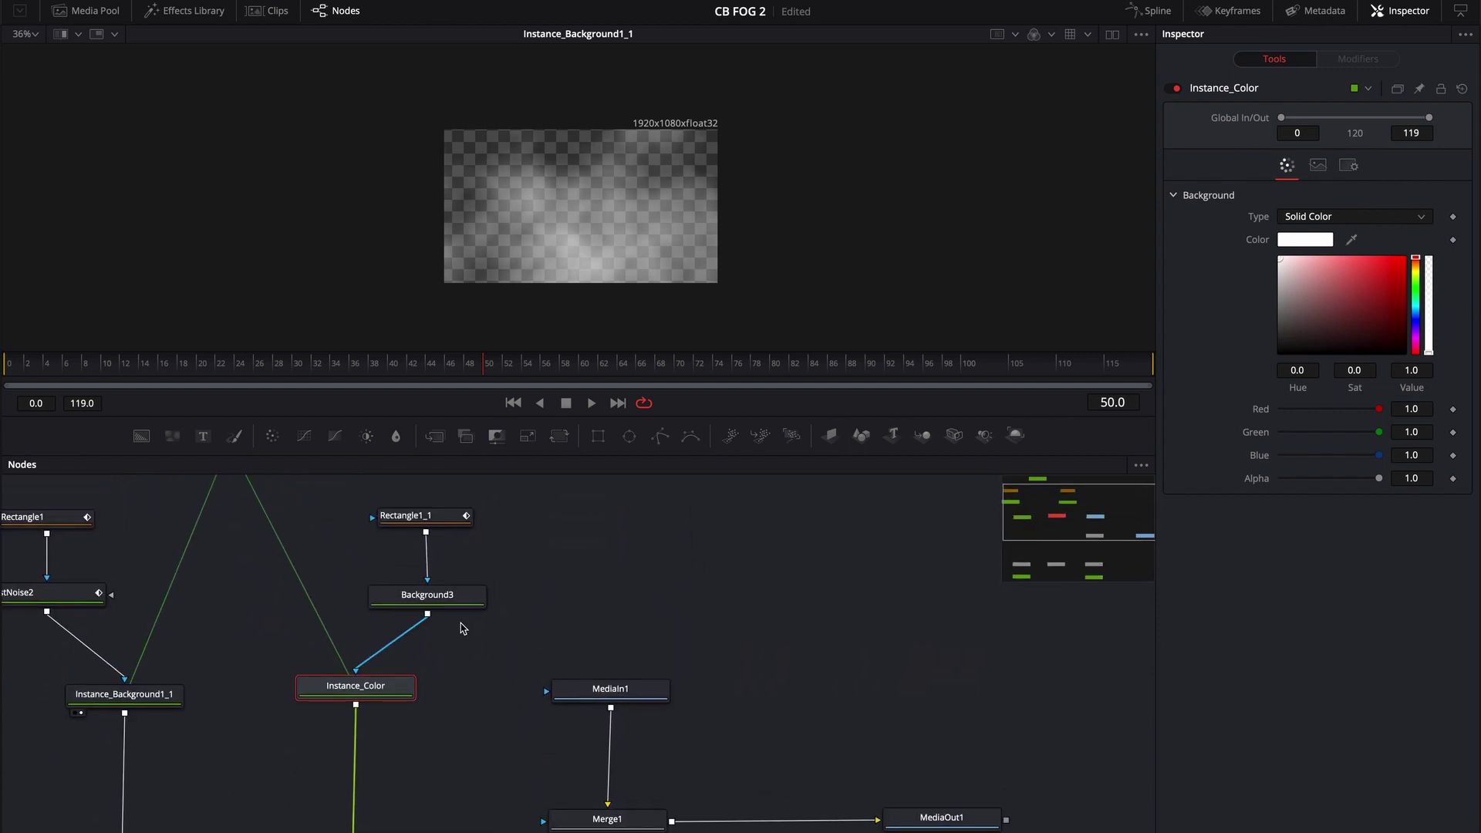
pyautogui.click(456, 600)
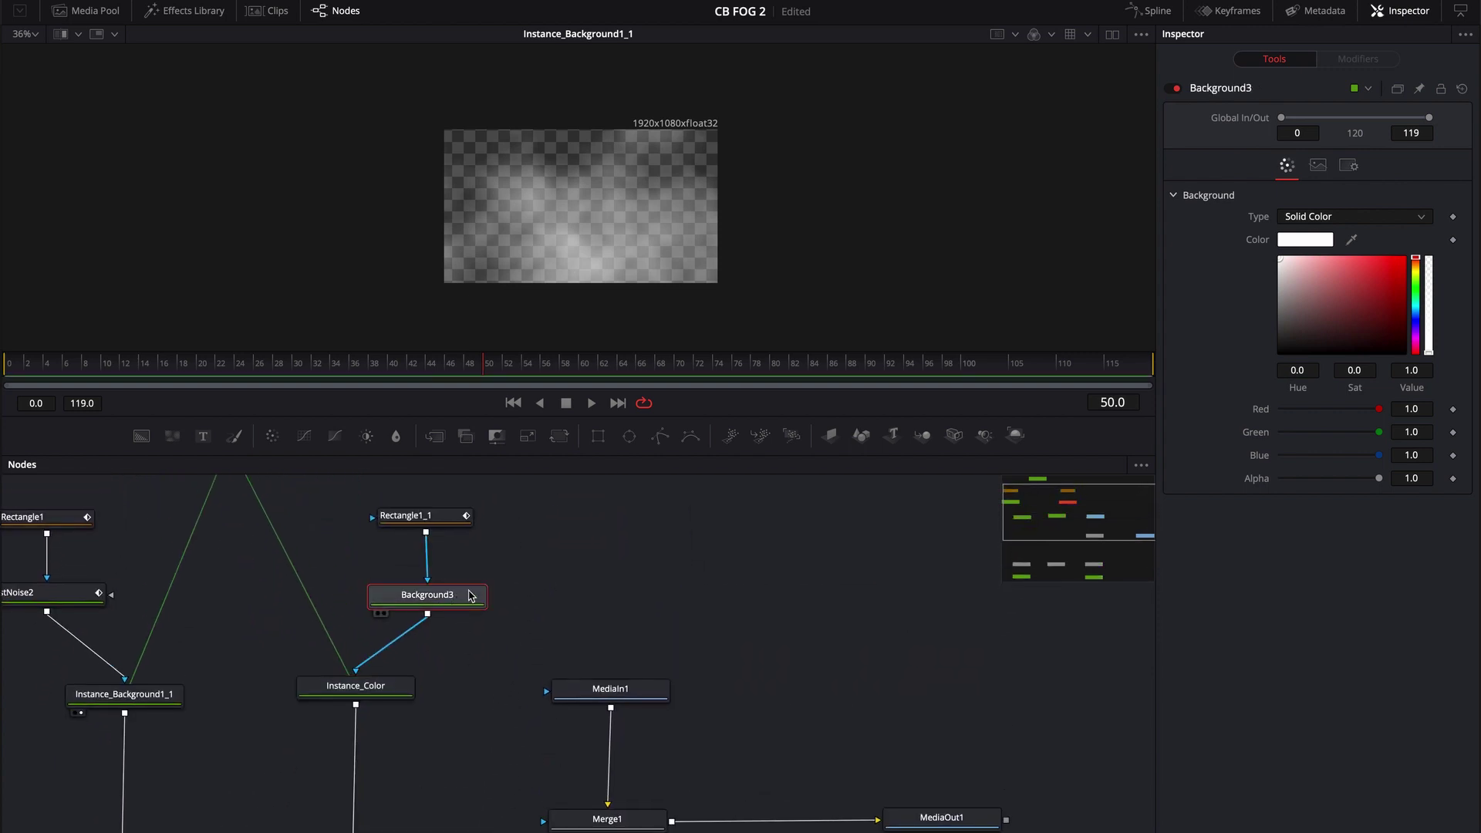
pyautogui.moveTo(471, 596); pyautogui.dragTo(580, 272)
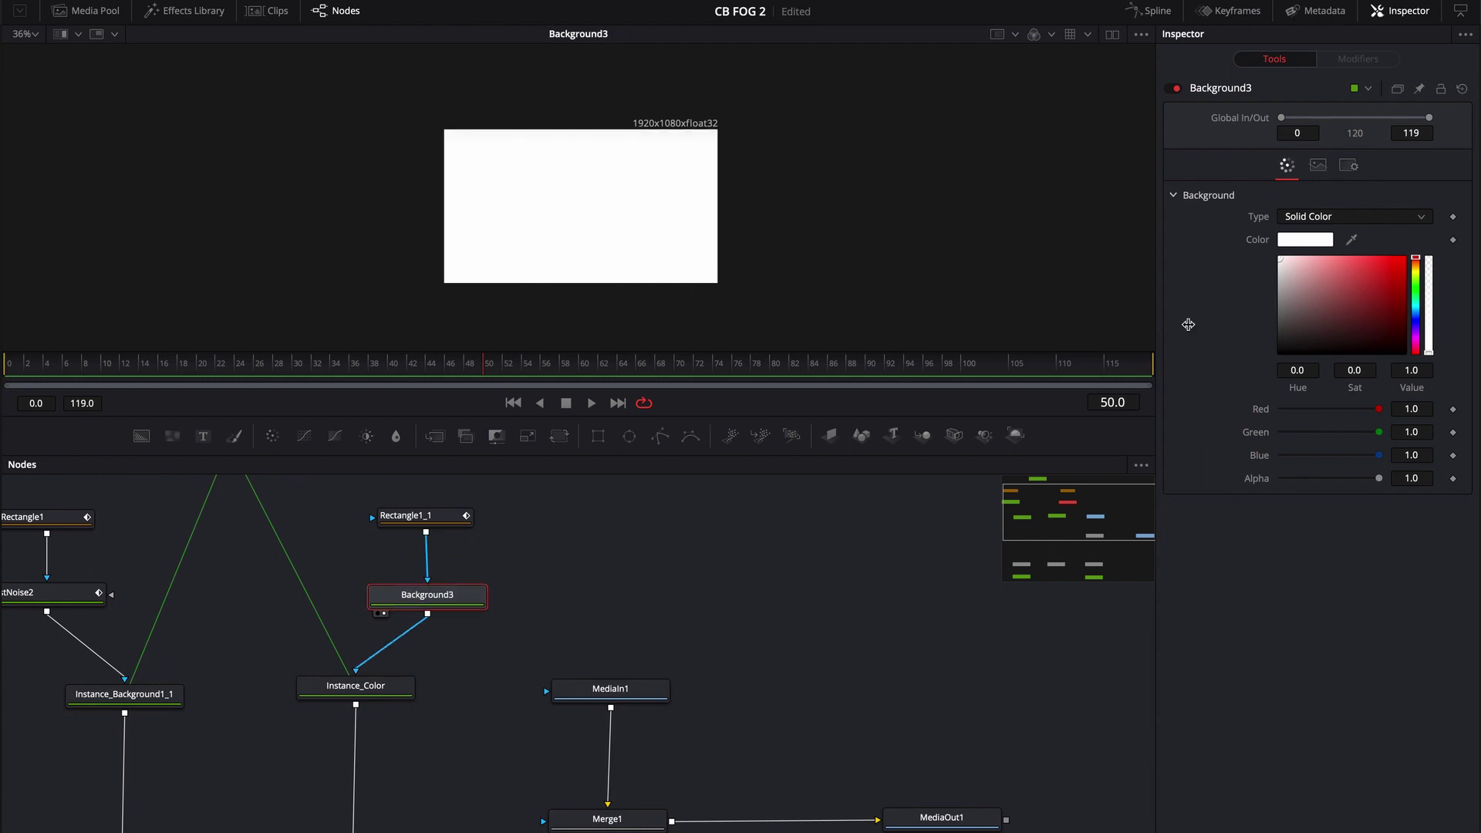
pyautogui.scroll(-9, 476, 645)
pyautogui.click(359, 763)
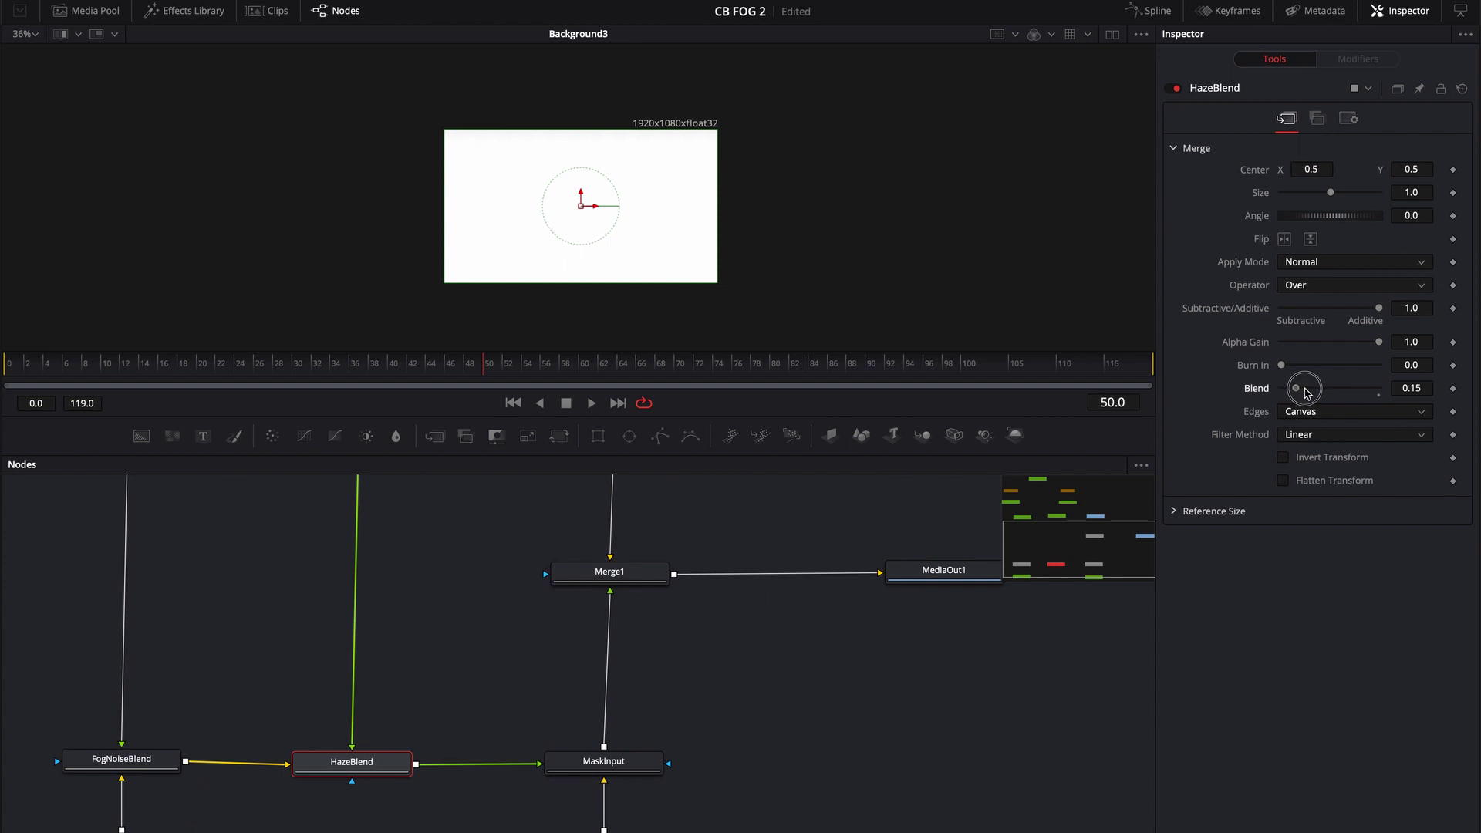
# Show HazeBlend in the viewer and drop its Blend to 0.102 for a faint haze
pyautogui.moveTo(1303, 388); pyautogui.dragTo(1463, 393)
pyautogui.press('1')
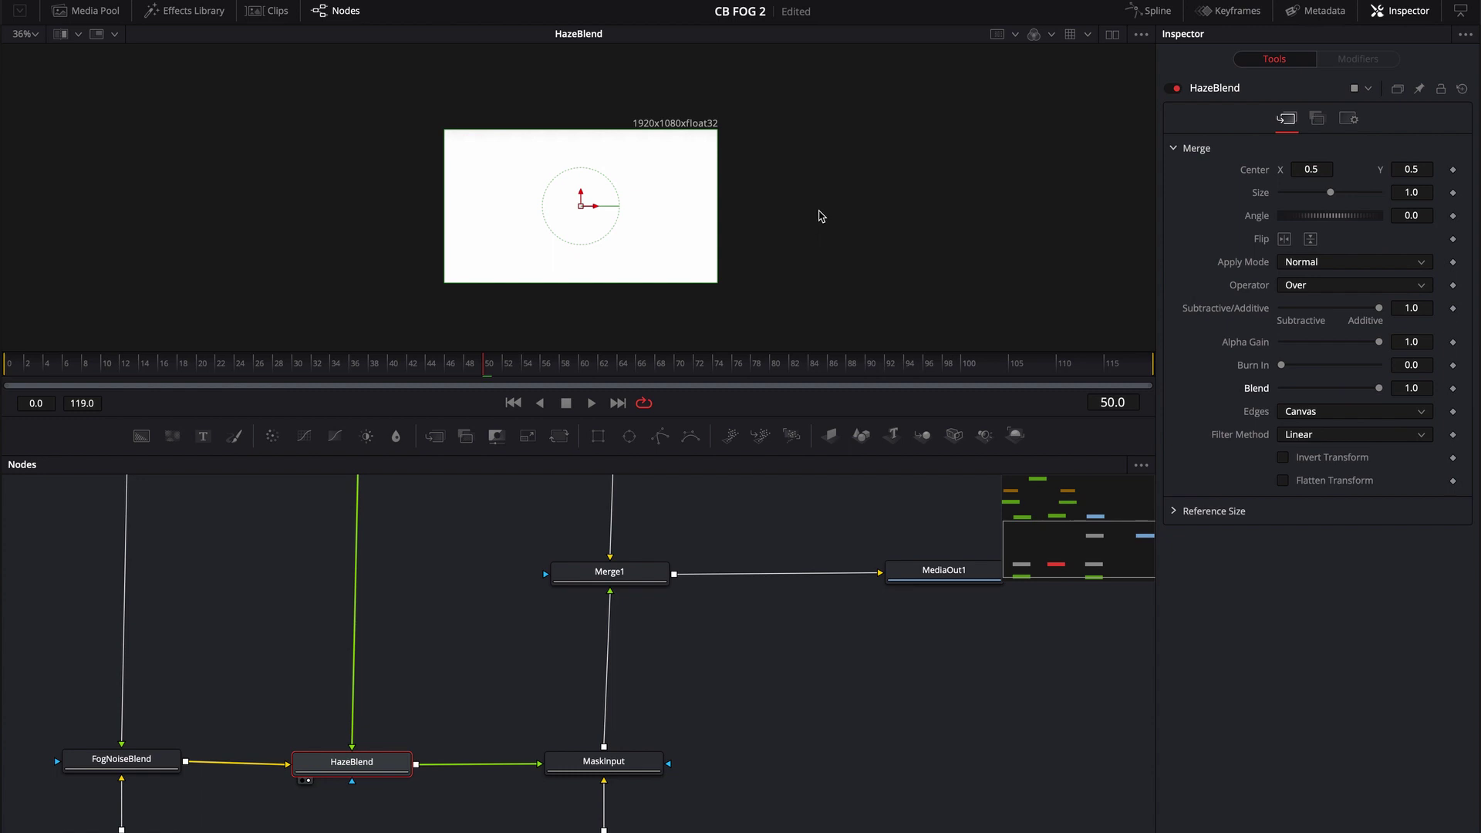
pyautogui.moveTo(1380, 390); pyautogui.dragTo(1295, 392)
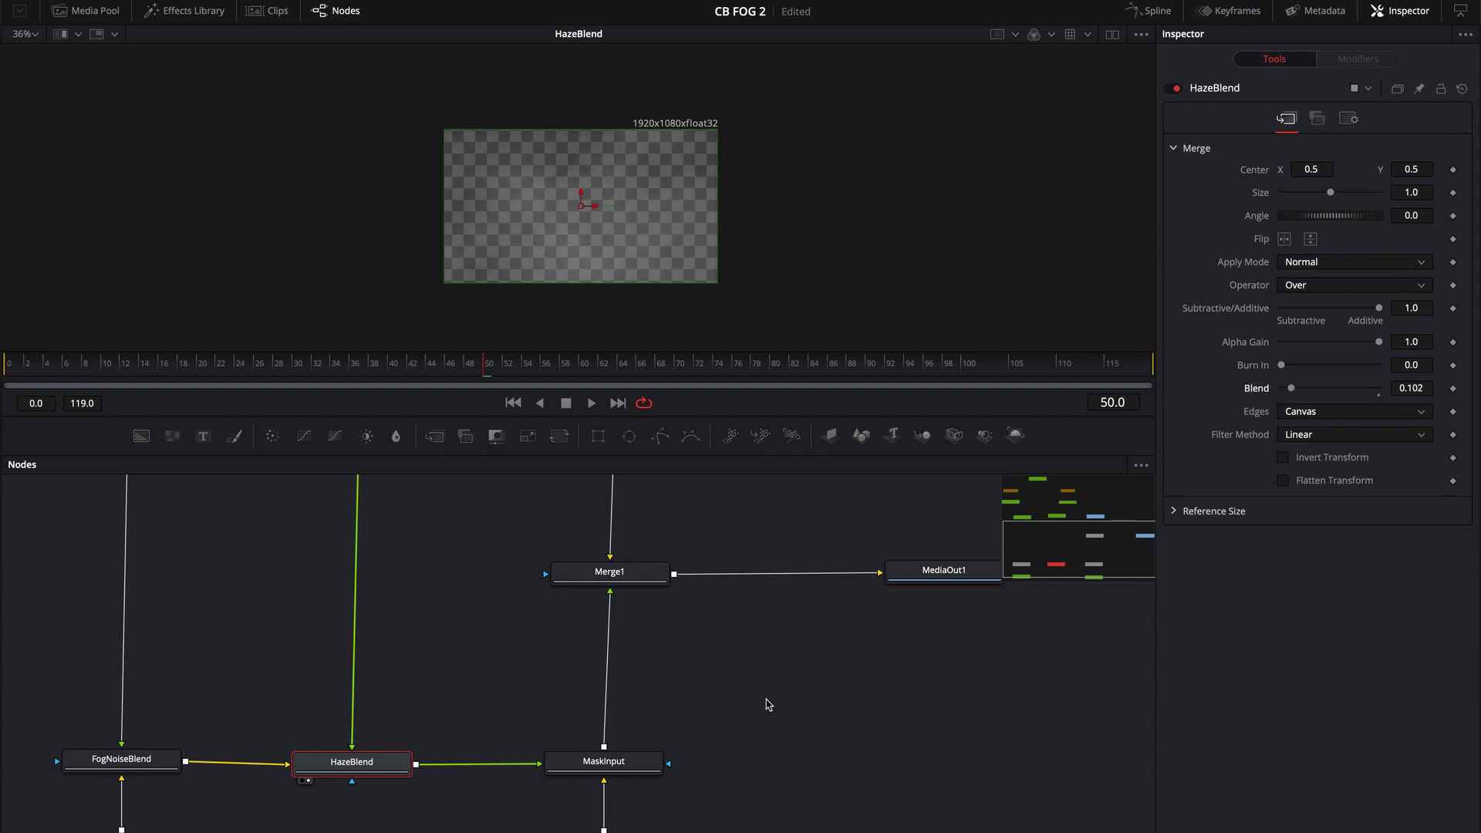
pyautogui.moveTo(768, 712); pyautogui.dragTo(771, 706)
pyautogui.moveTo(792, 672); pyautogui.dragTo(792, 670)
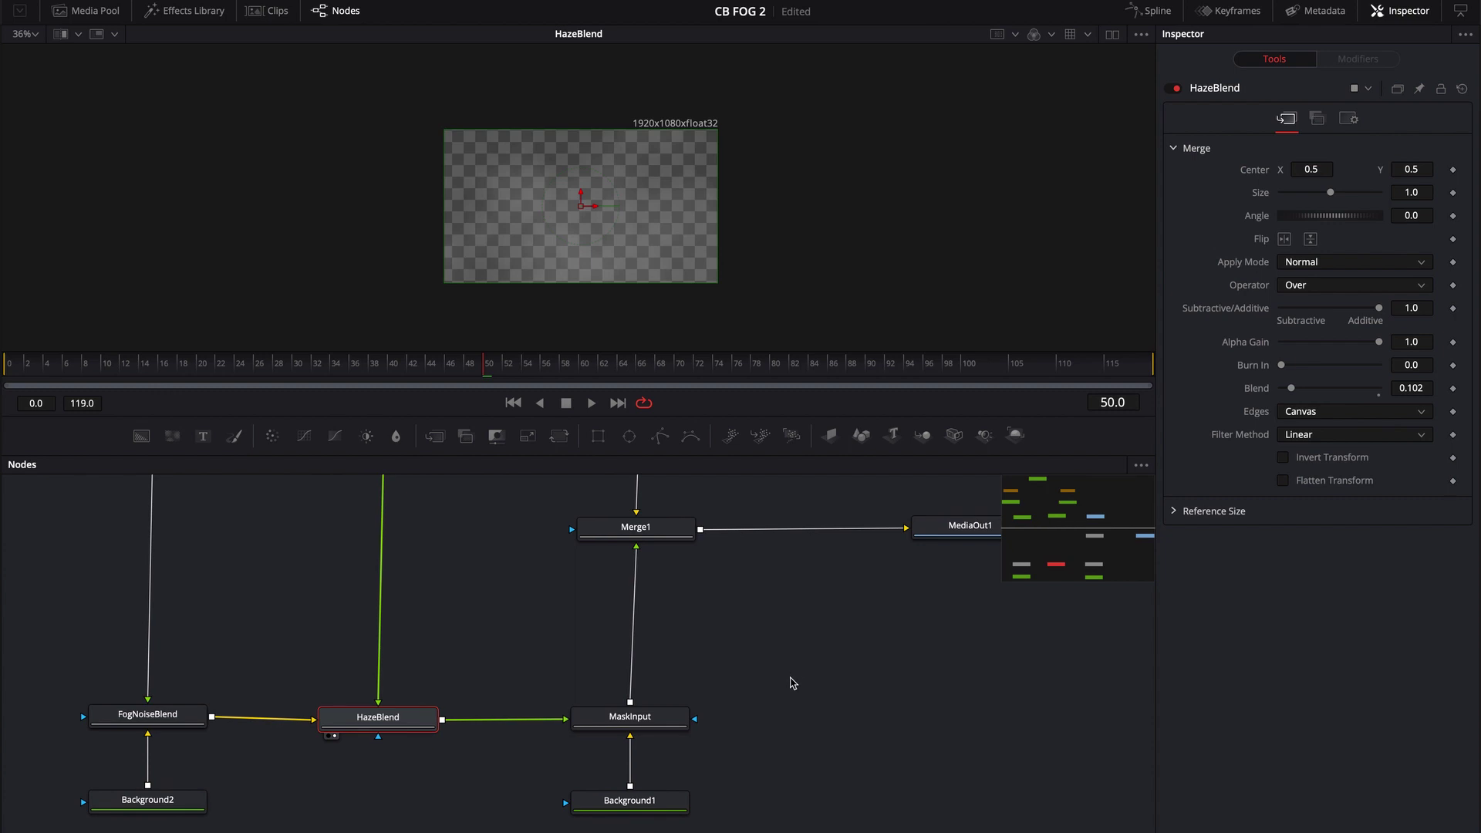
# Select FogNoiseBlend and try raising its Blend up to 2.0
pyautogui.hscroll(-2, 529, 612)
pyautogui.click(183, 722)
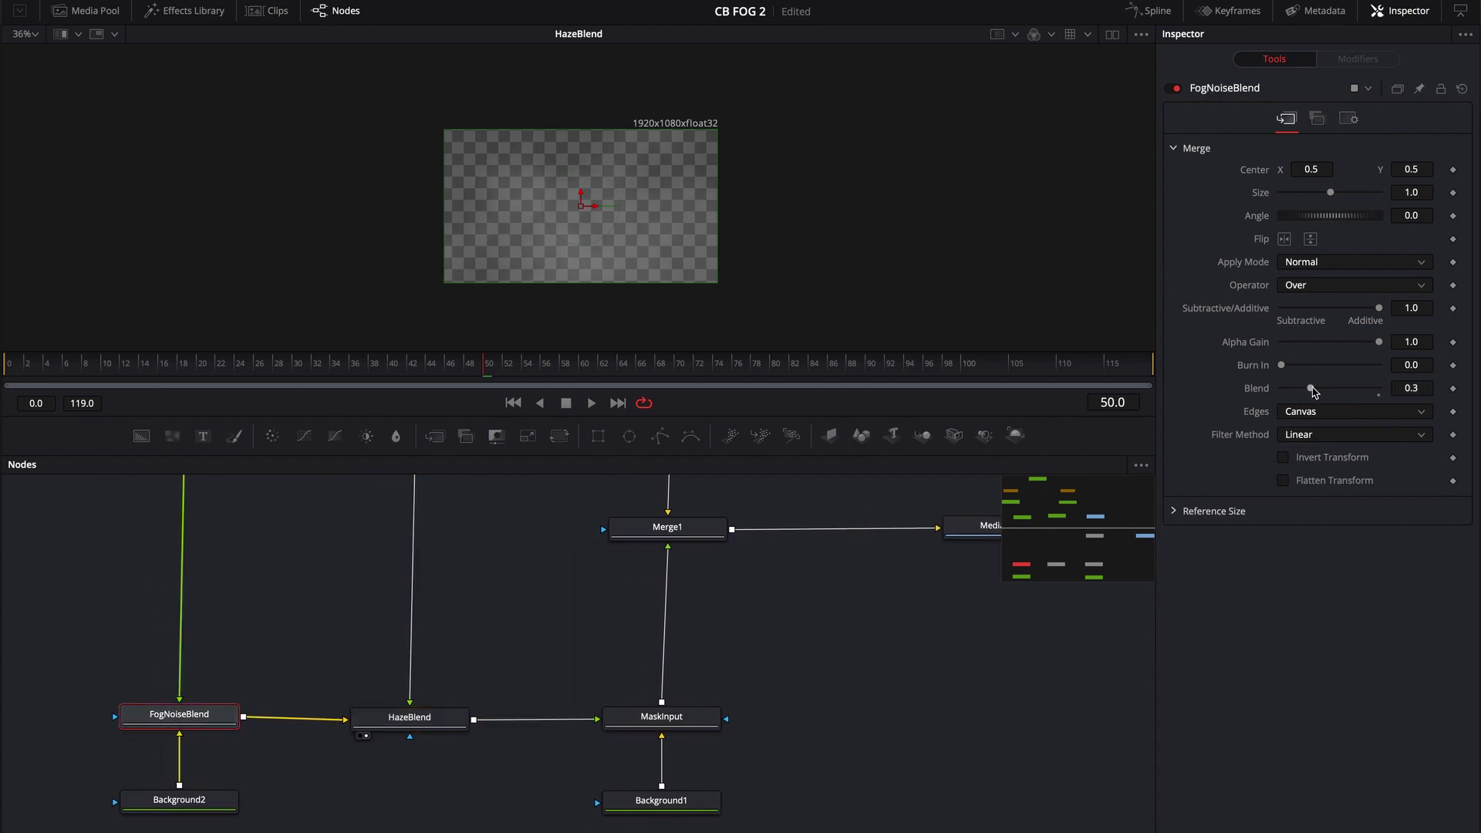
pyautogui.moveTo(1314, 392); pyautogui.dragTo(1399, 394)
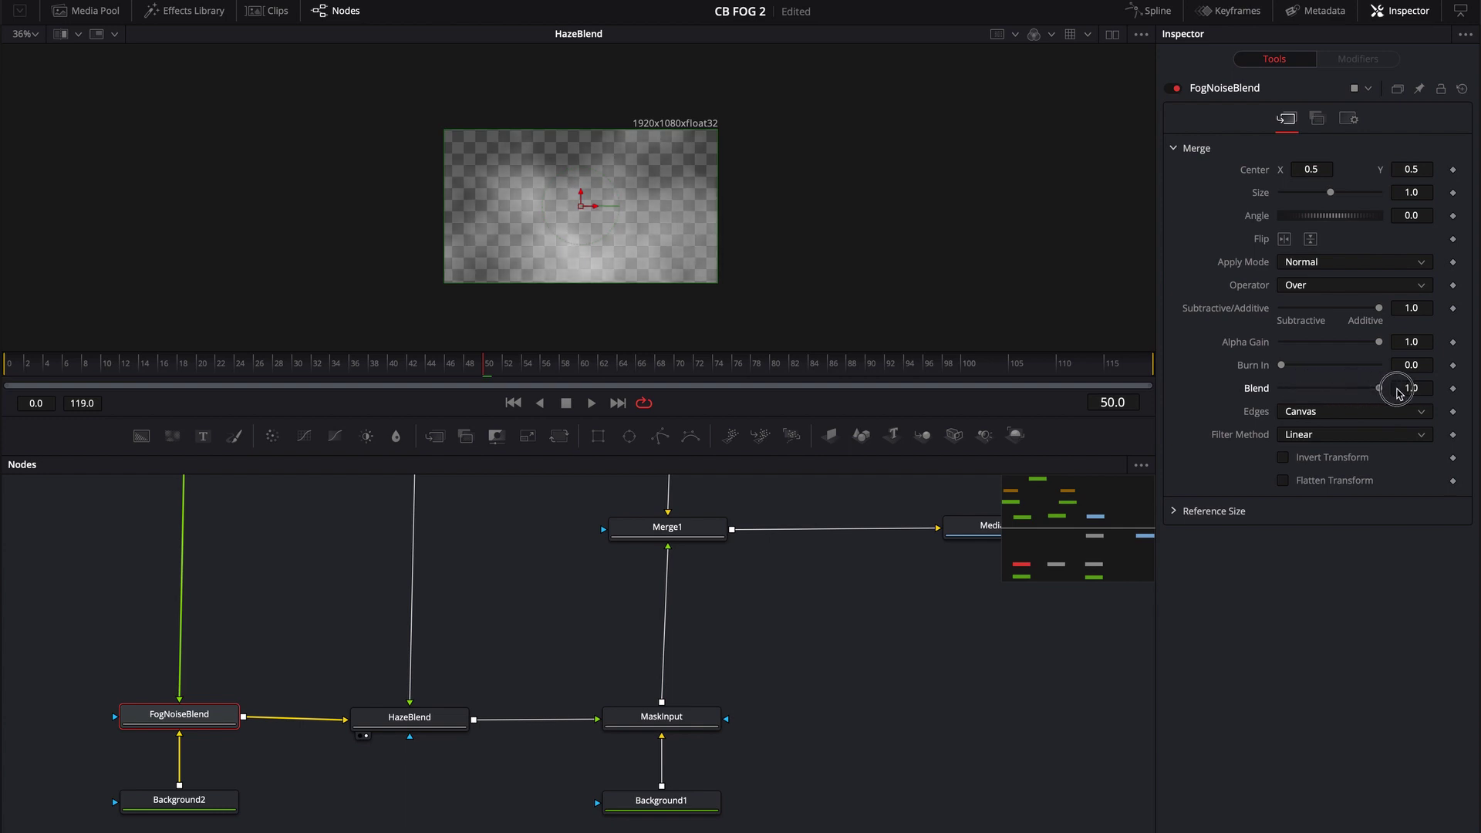
pyautogui.click(1409, 388)
pyautogui.write('2')
pyautogui.press('Return')
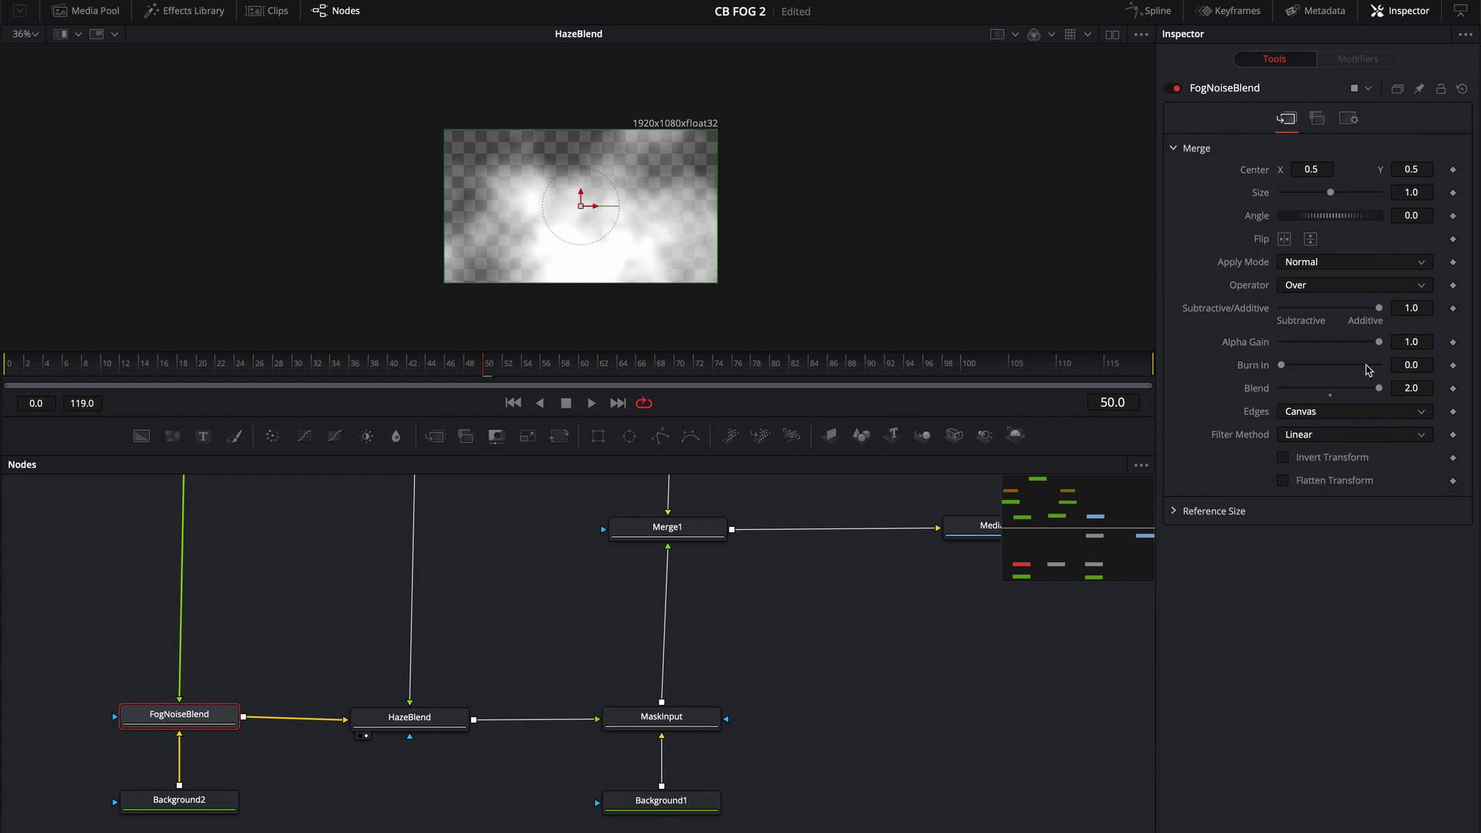
# Settle FogNoiseBlend's Blend back at 1.0 with the fog blend nodes centred
pyautogui.moveTo(1373, 389); pyautogui.dragTo(1331, 389)
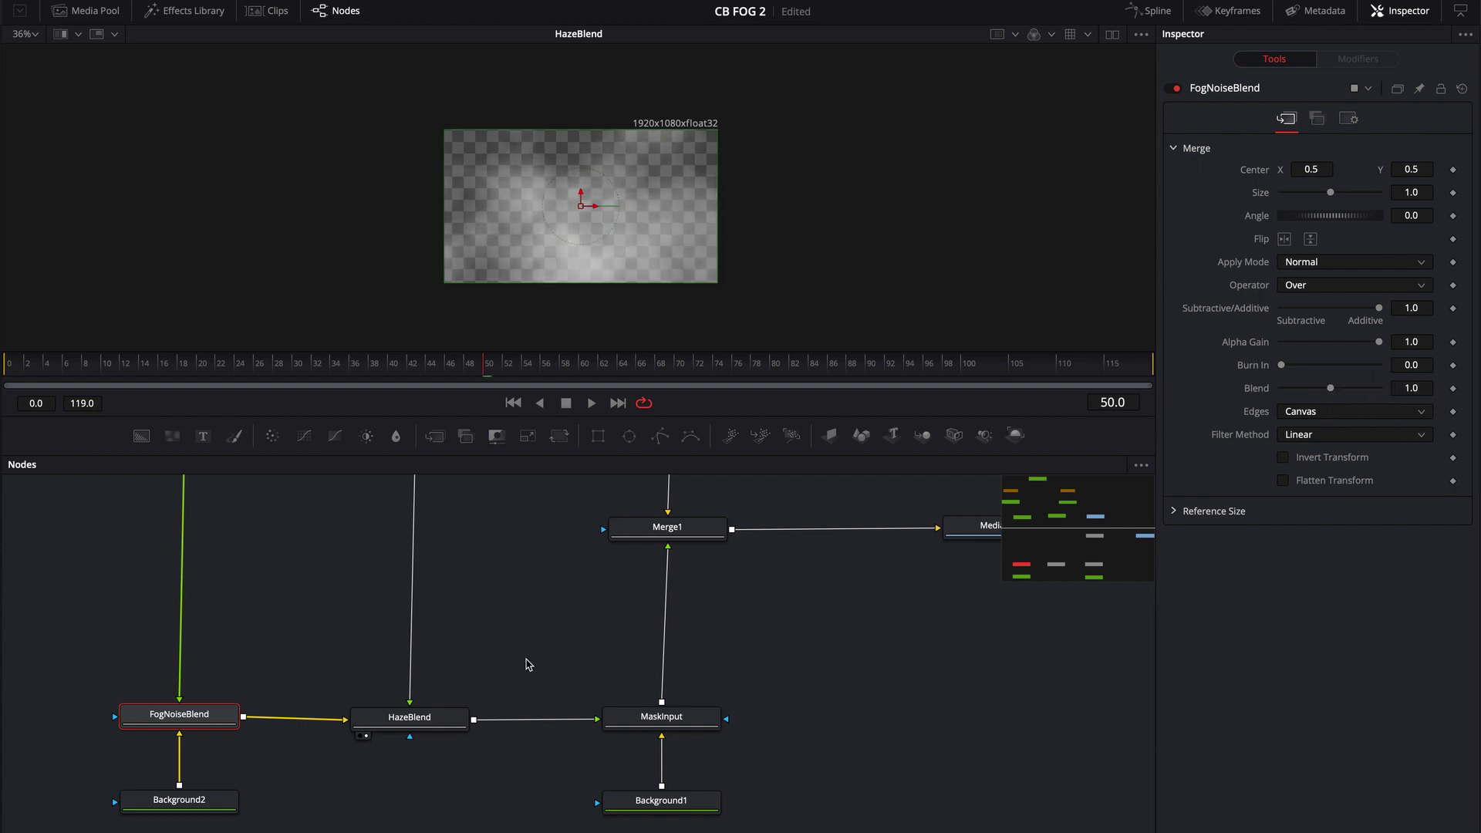
pyautogui.moveTo(528, 665); pyautogui.dragTo(470, 577)
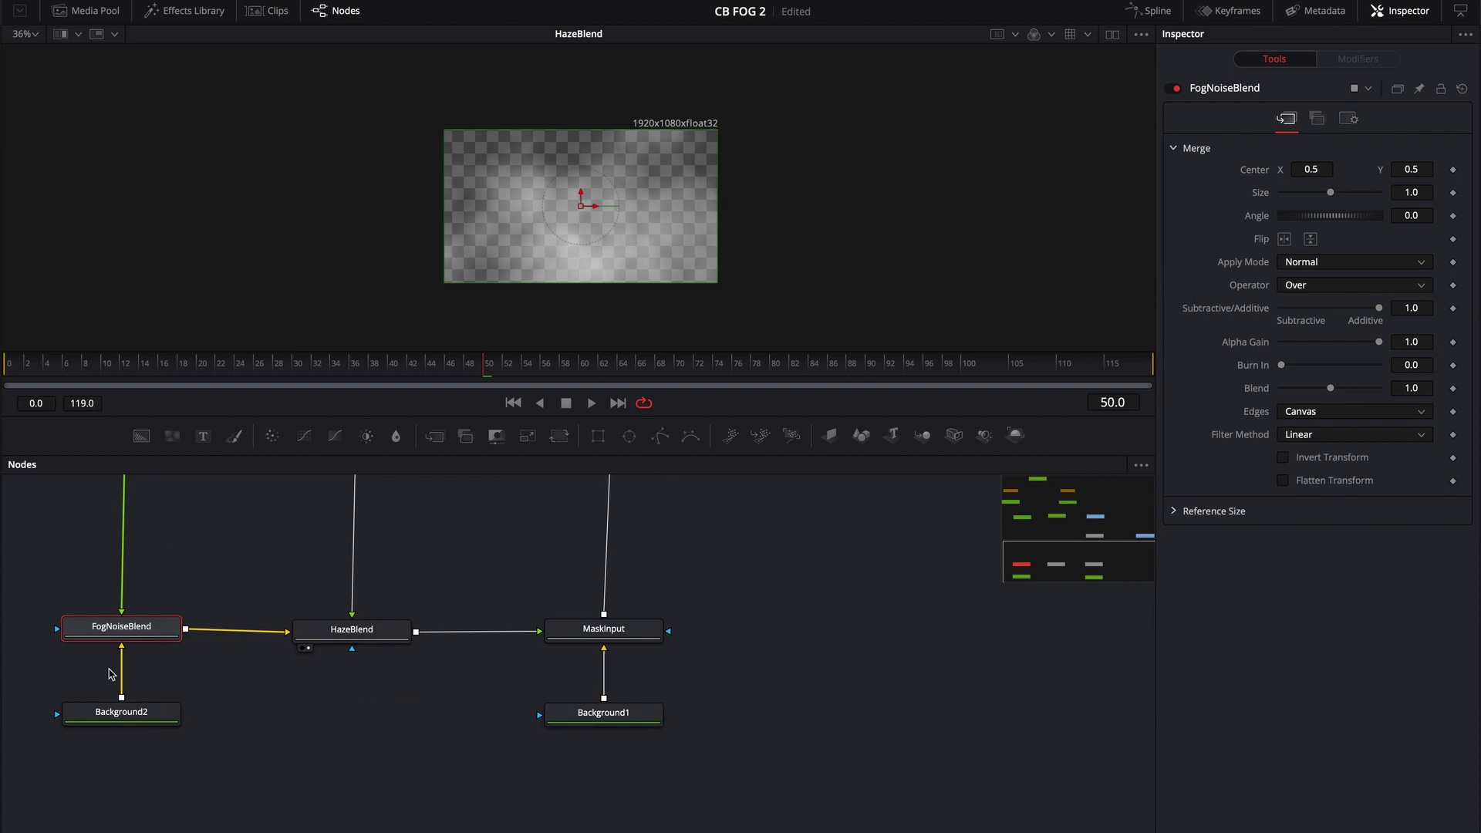
pyautogui.moveTo(353, 729); pyautogui.dragTo(529, 750)
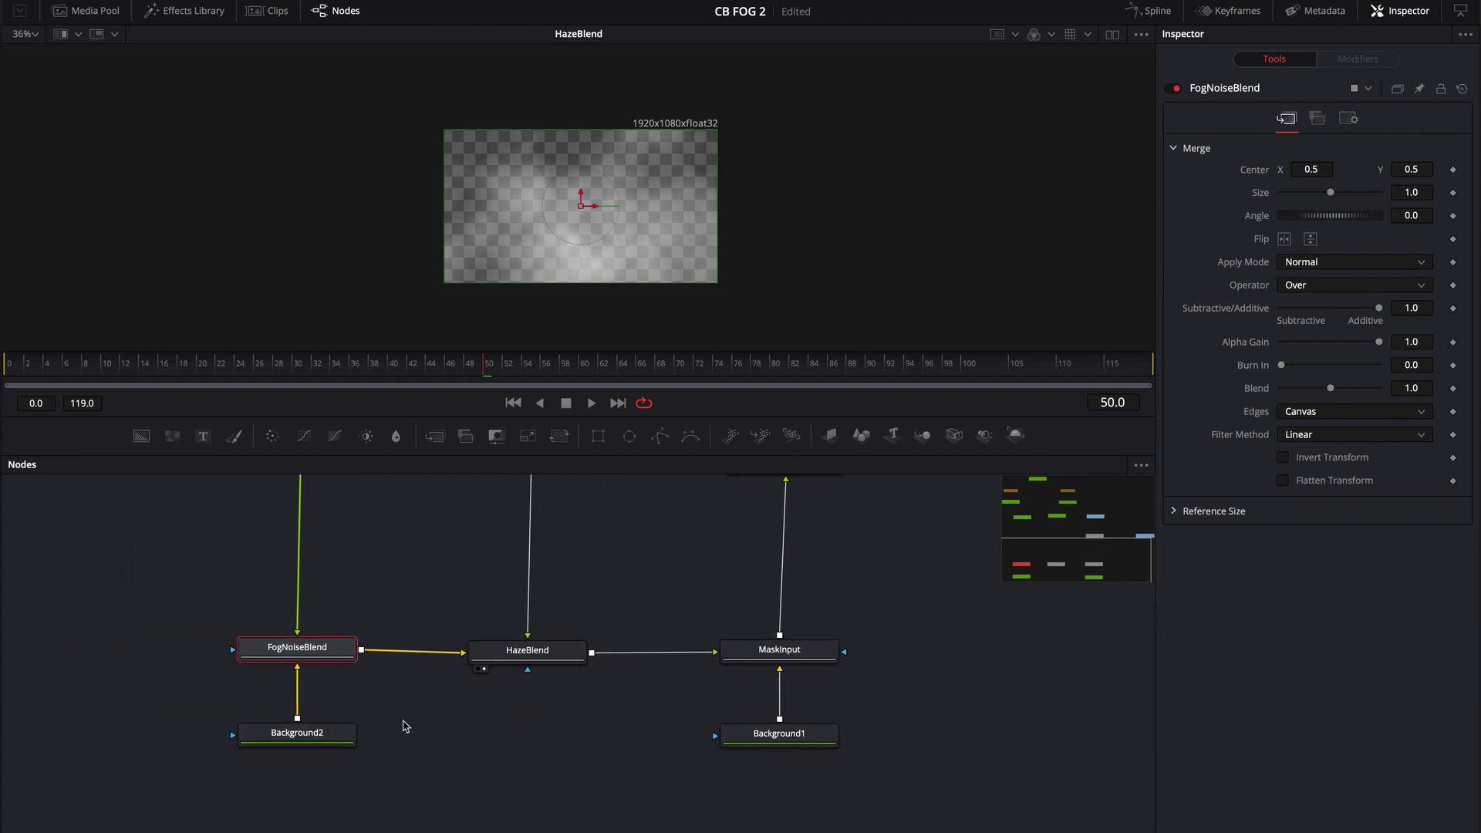
# Check Background2's colour and pan the node graph to reveal the fog nodes
pyautogui.click(319, 735)
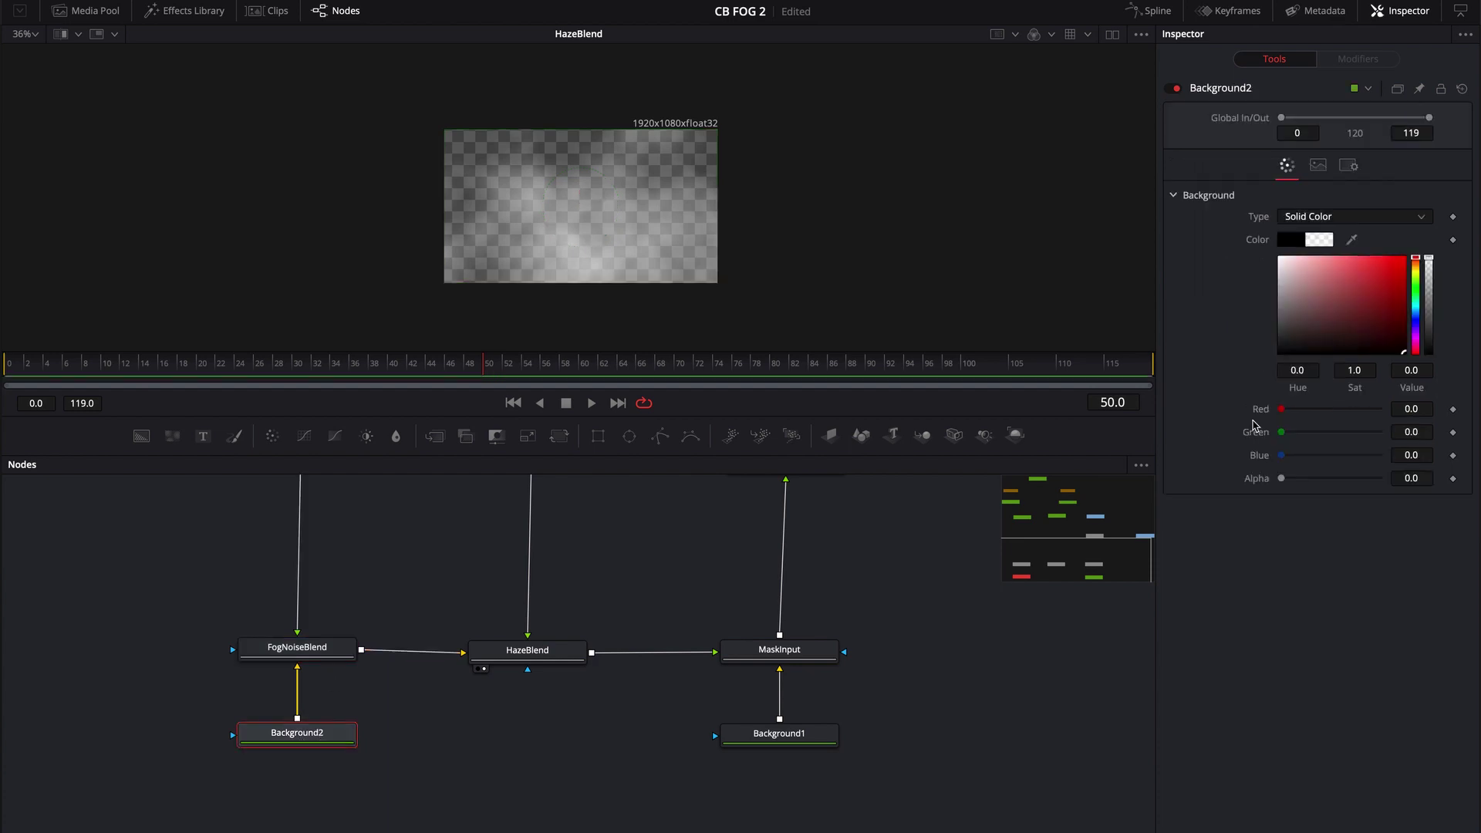
pyautogui.moveTo(516, 744); pyautogui.dragTo(472, 753)
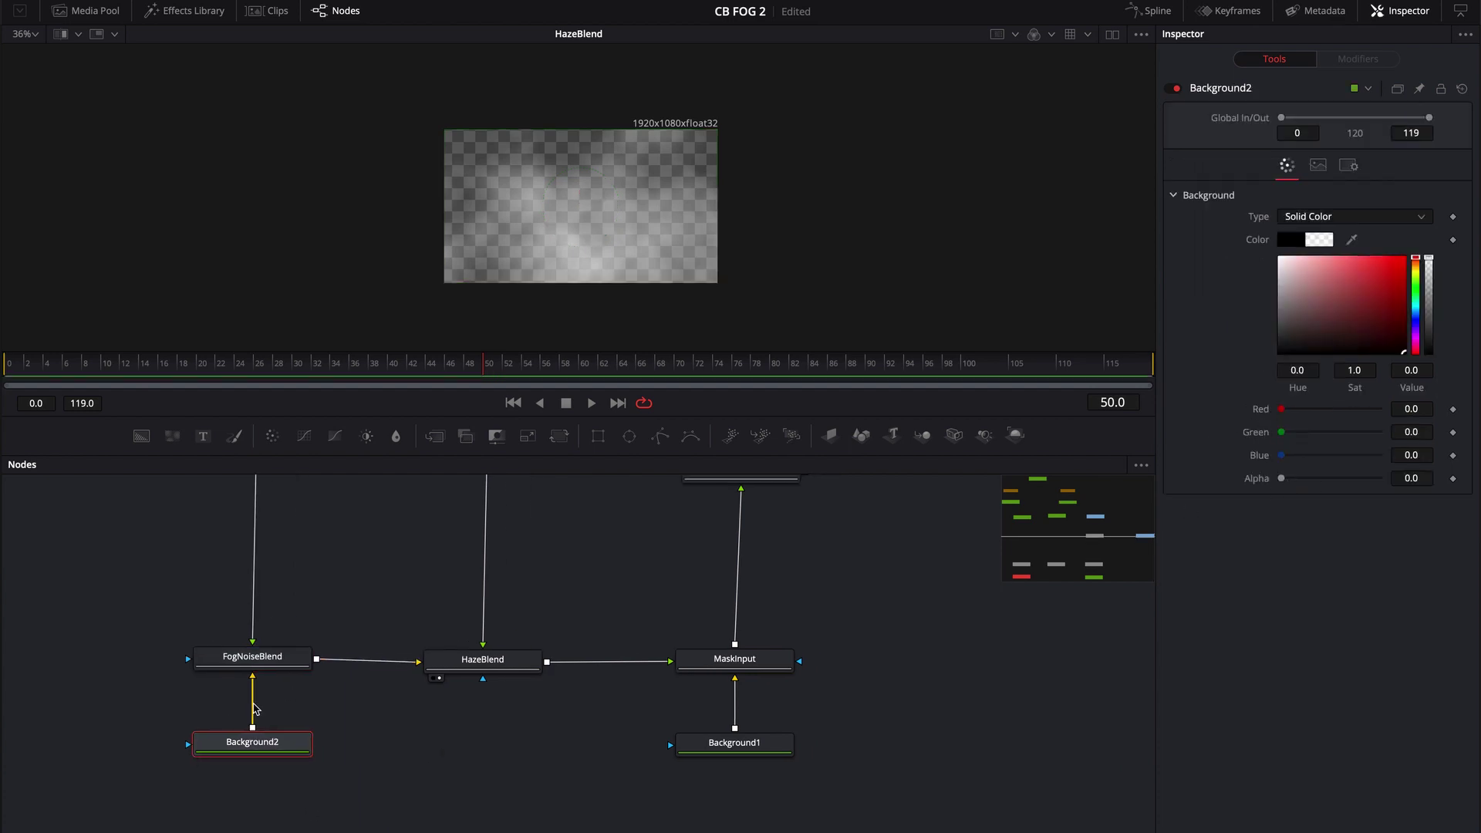
pyautogui.moveTo(615, 492); pyautogui.dragTo(204, 641)
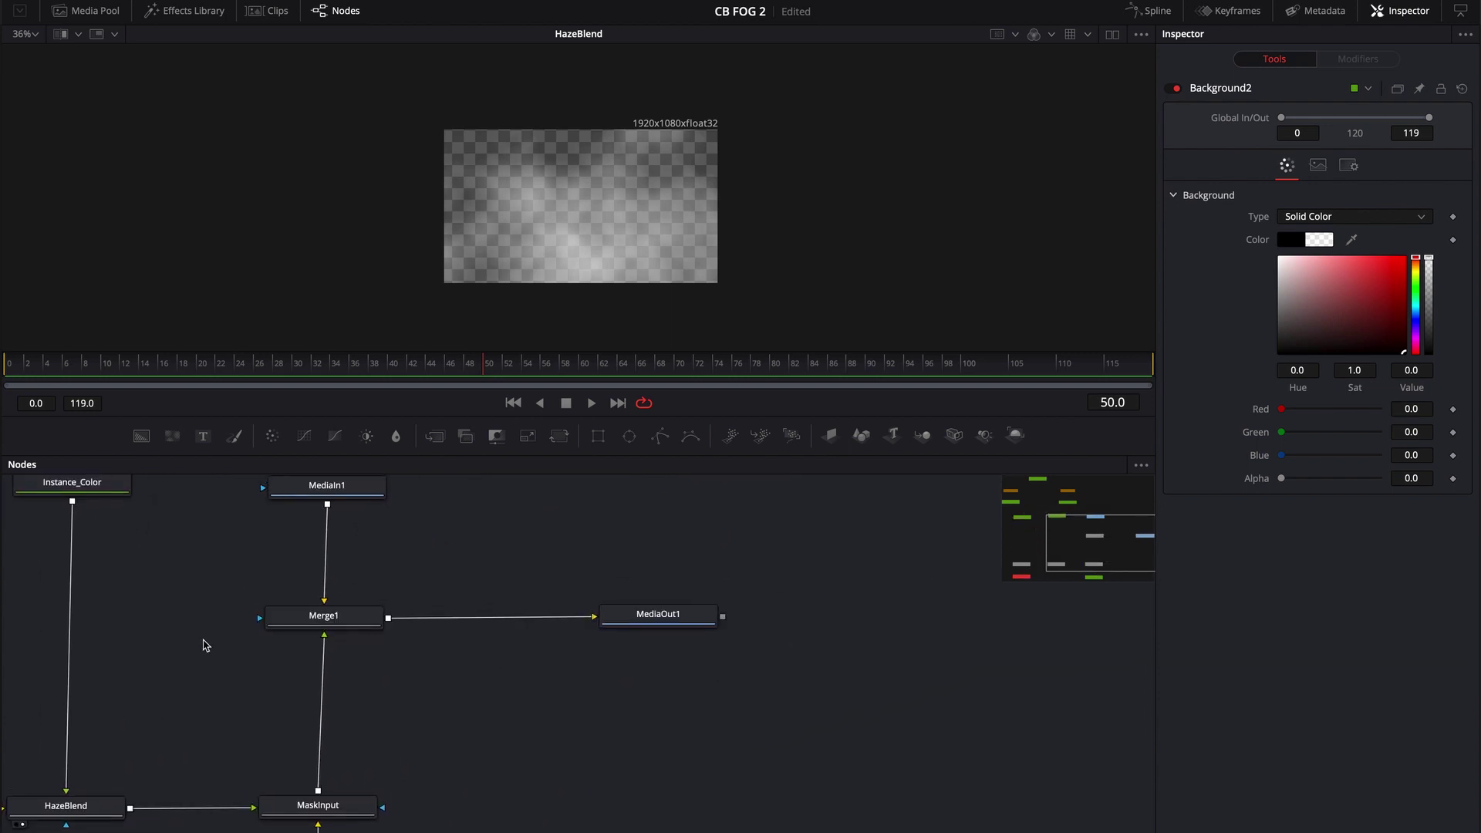
pyautogui.moveTo(416, 529); pyautogui.dragTo(721, 536)
pyautogui.moveTo(494, 563); pyautogui.dragTo(655, 754)
pyautogui.moveTo(725, 641); pyautogui.dragTo(777, 588)
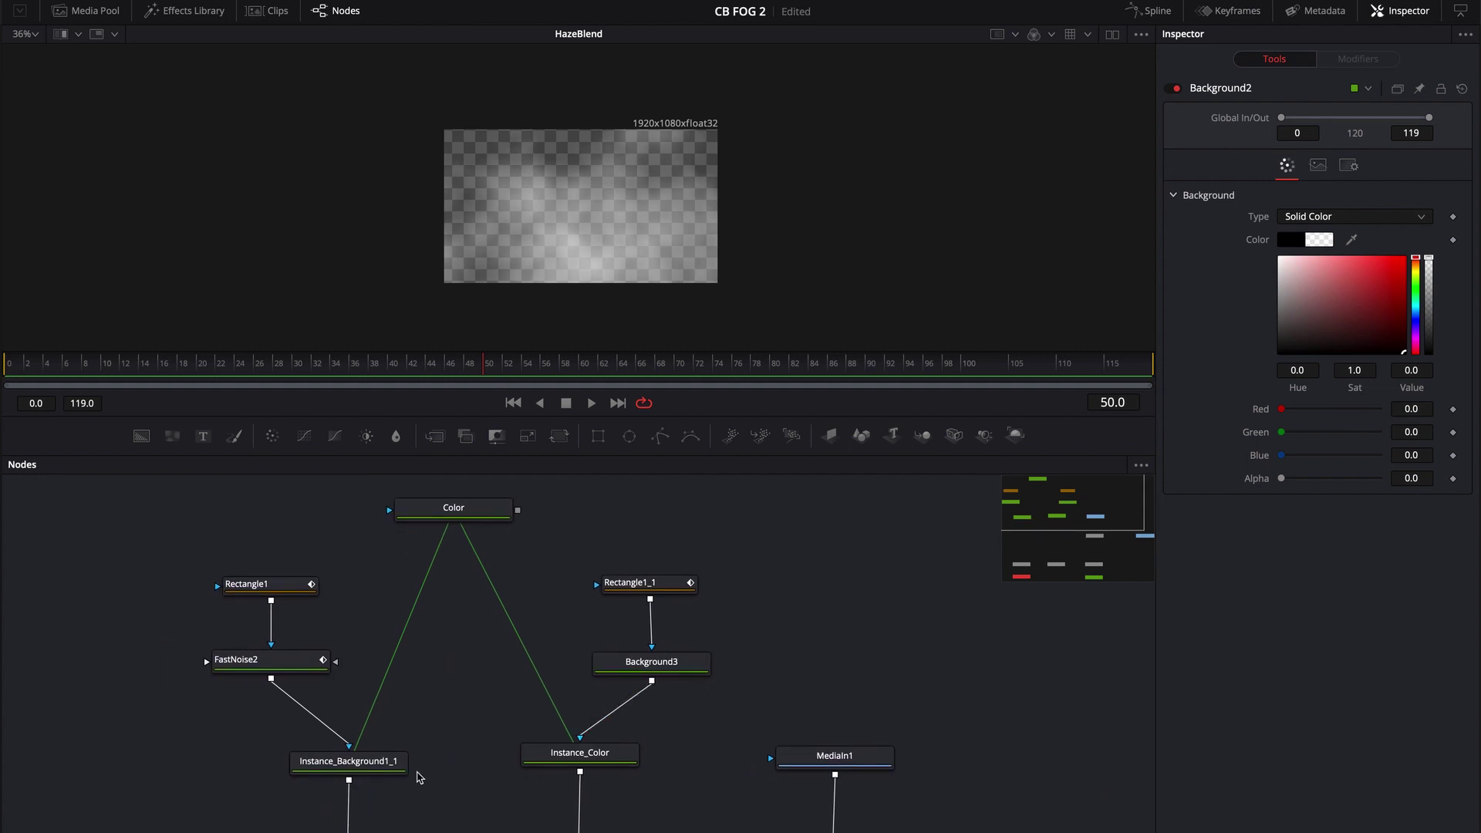
# Select Instance_Background1_1, then FastNoise2, and show FastNoise2's output in the viewer
pyautogui.click(378, 770)
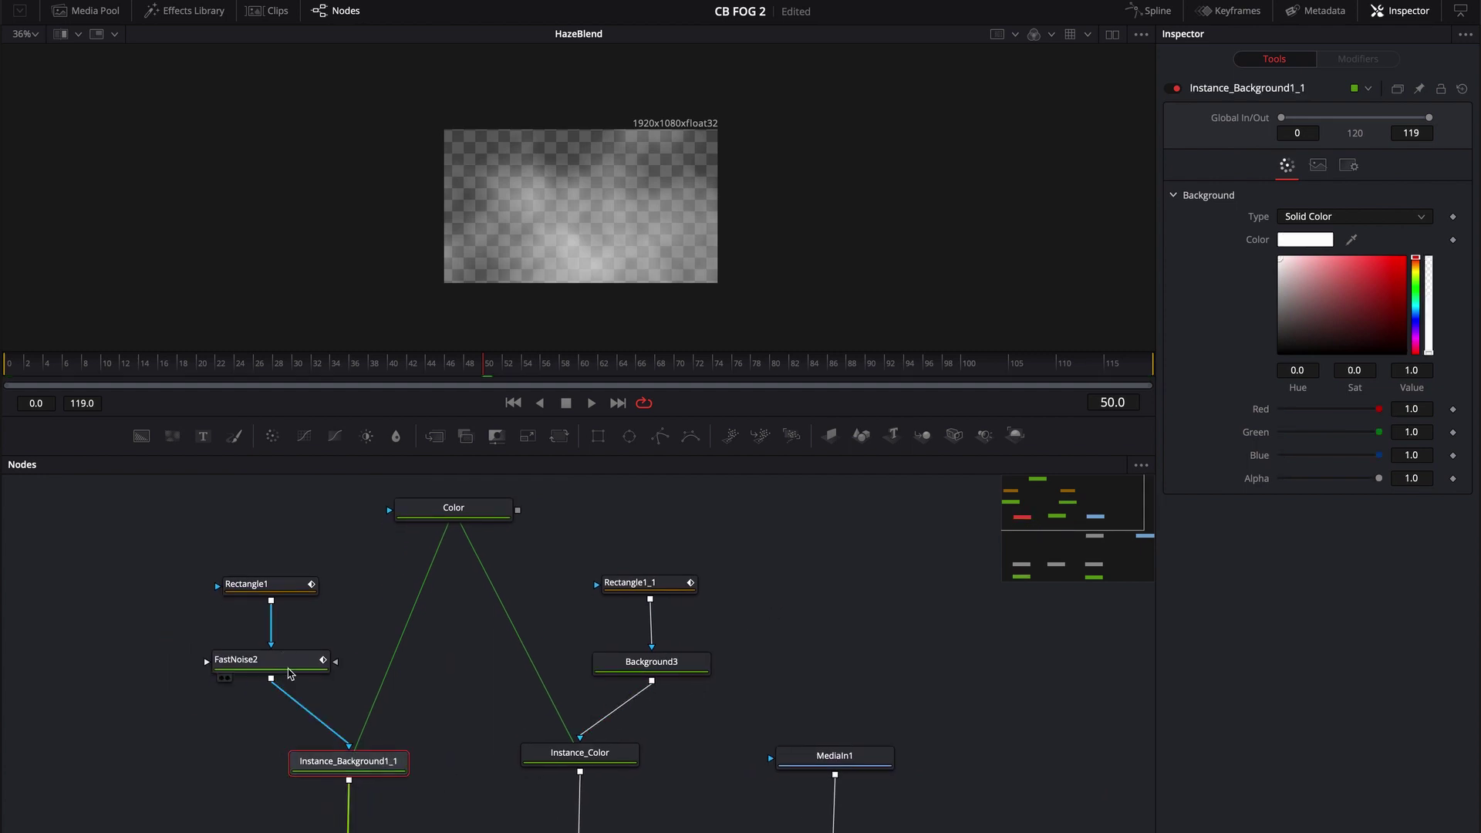
pyautogui.click(287, 668)
pyautogui.hscroll(2, 841, 629)
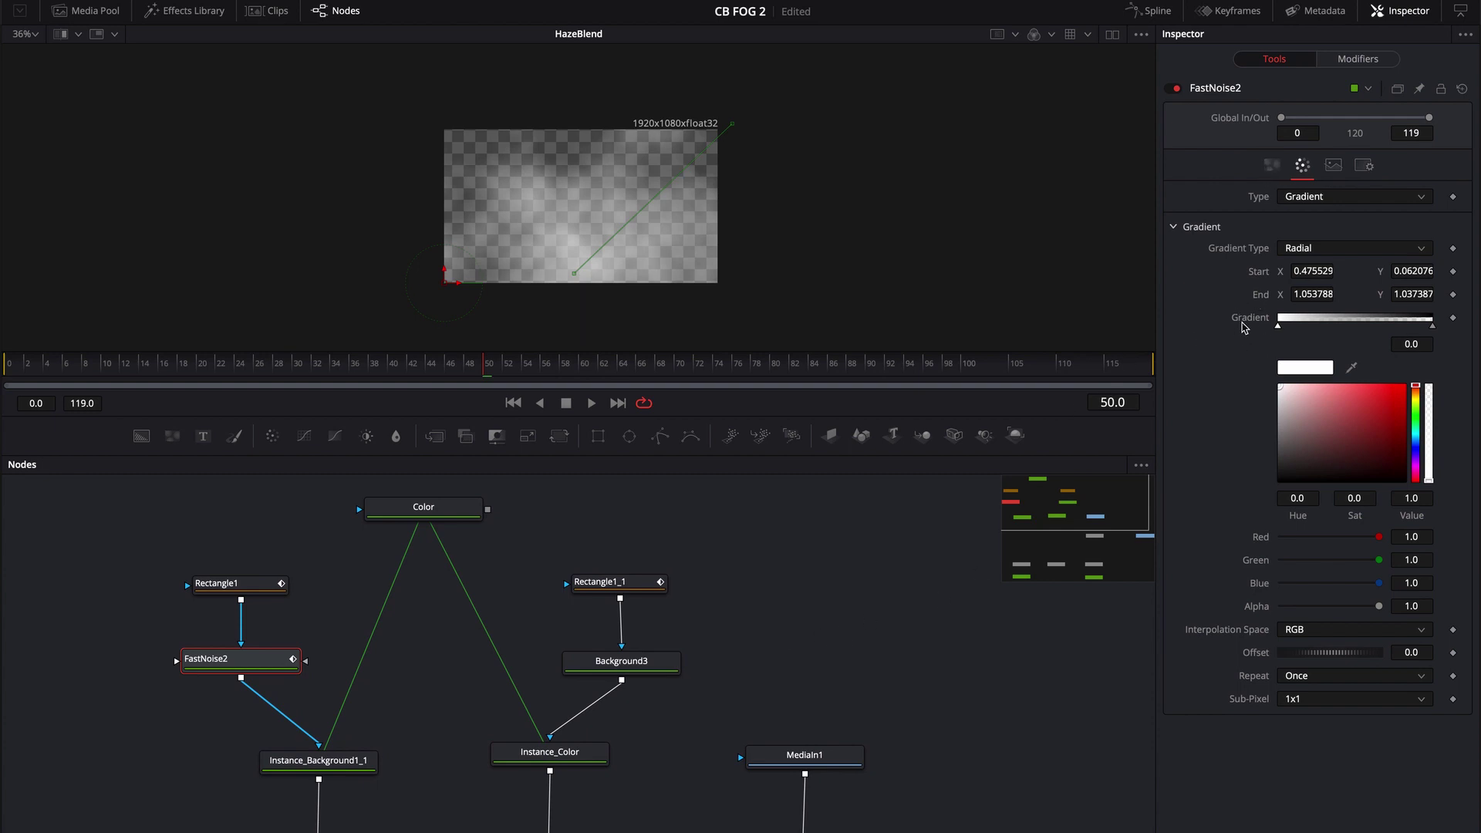
pyautogui.hscroll(-2, 635, 544)
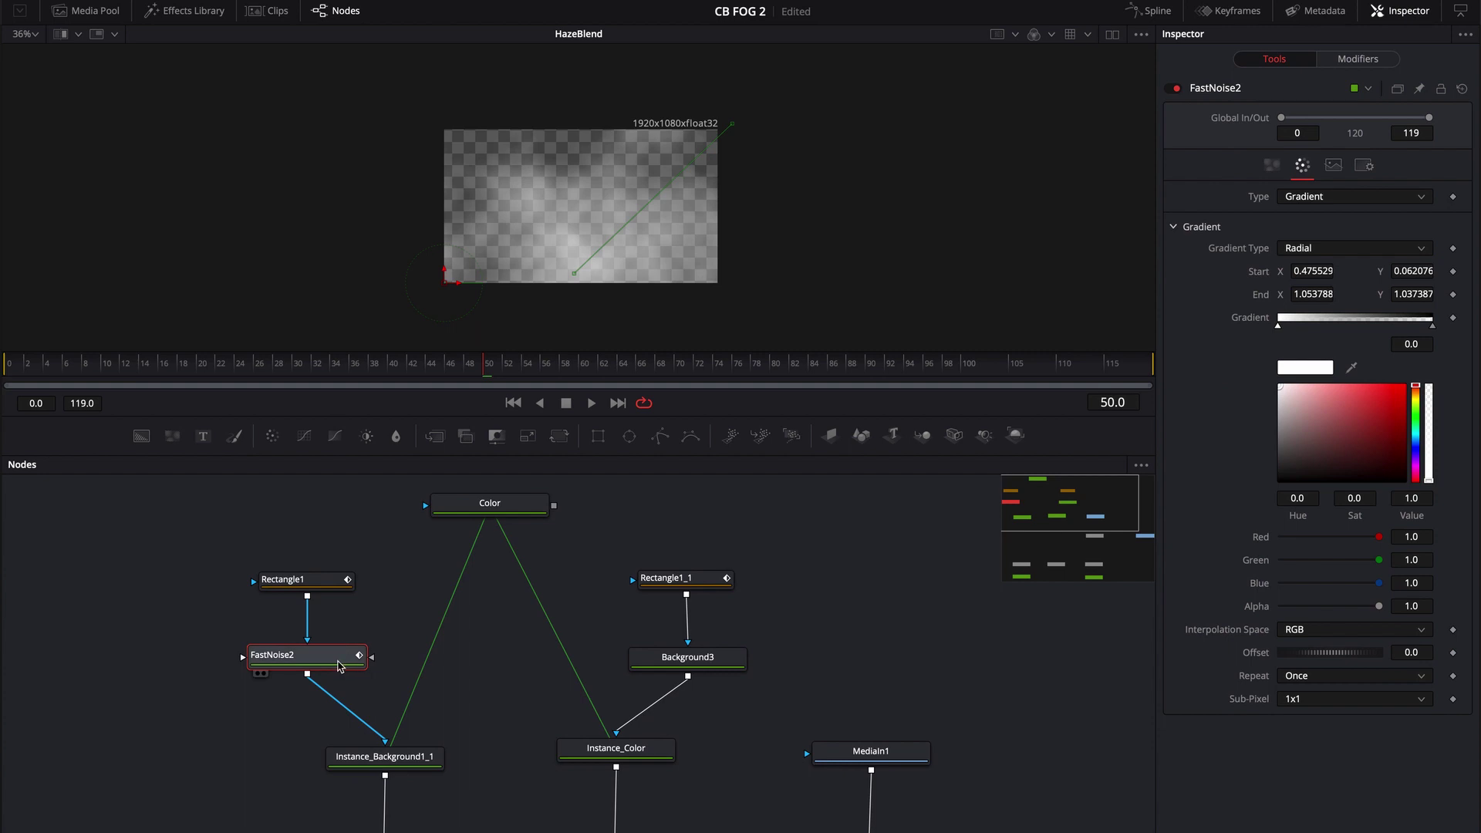
pyautogui.press('1')
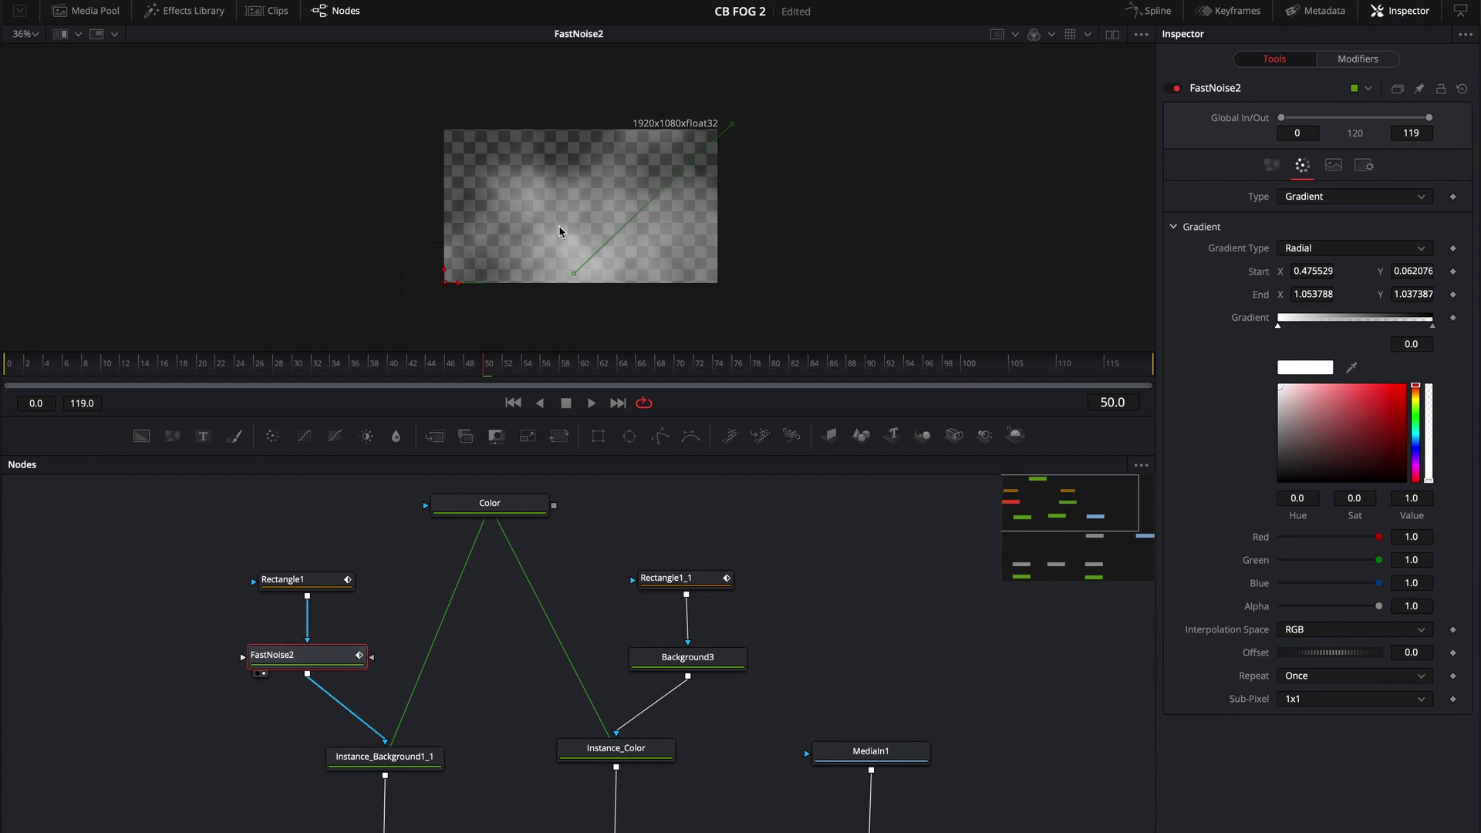
# Bring up FastNoise2's Center expression modifier and its Point Expression page
pyautogui.click(1272, 163)
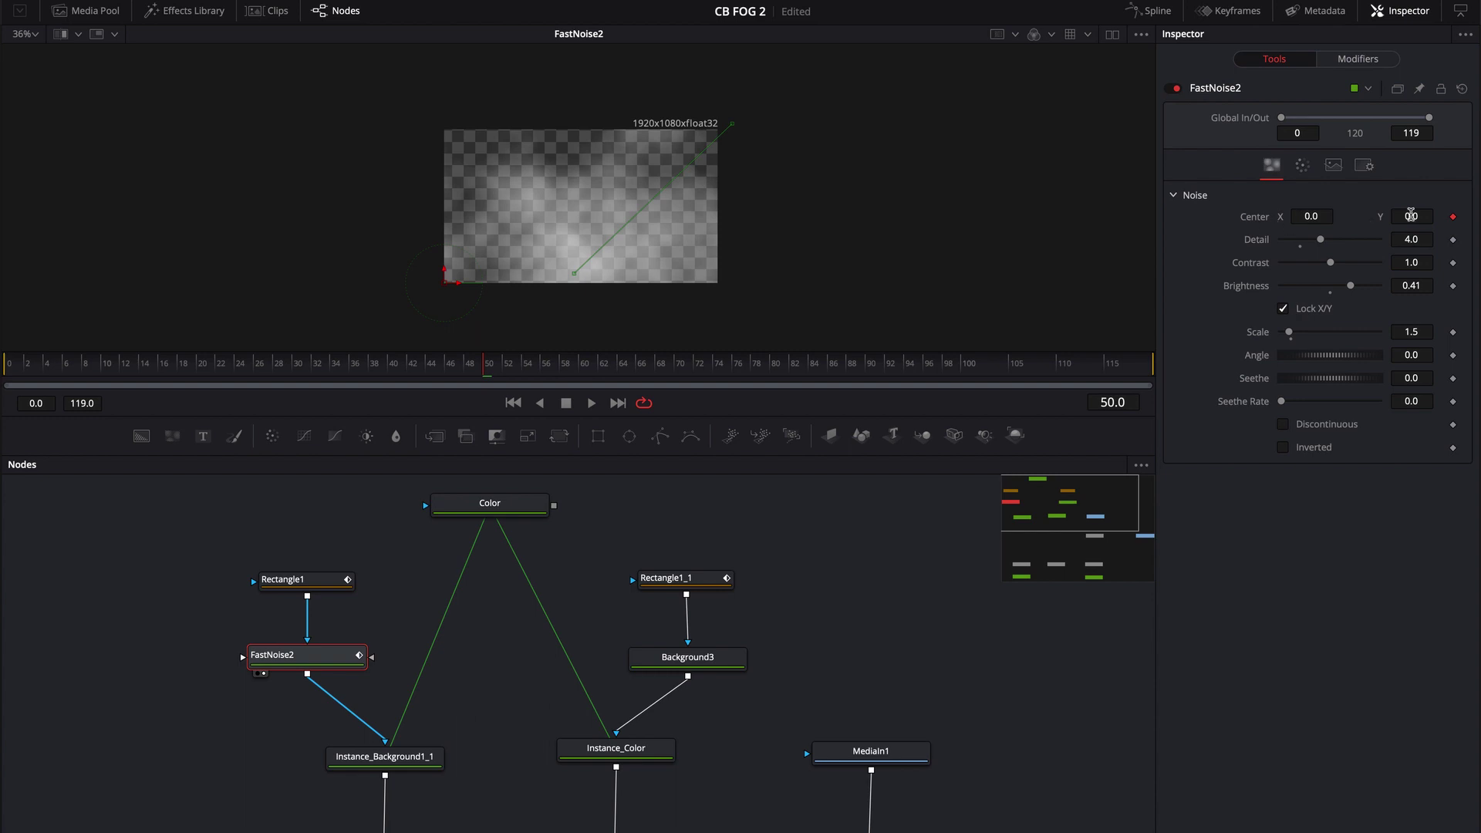
pyautogui.click(1346, 61)
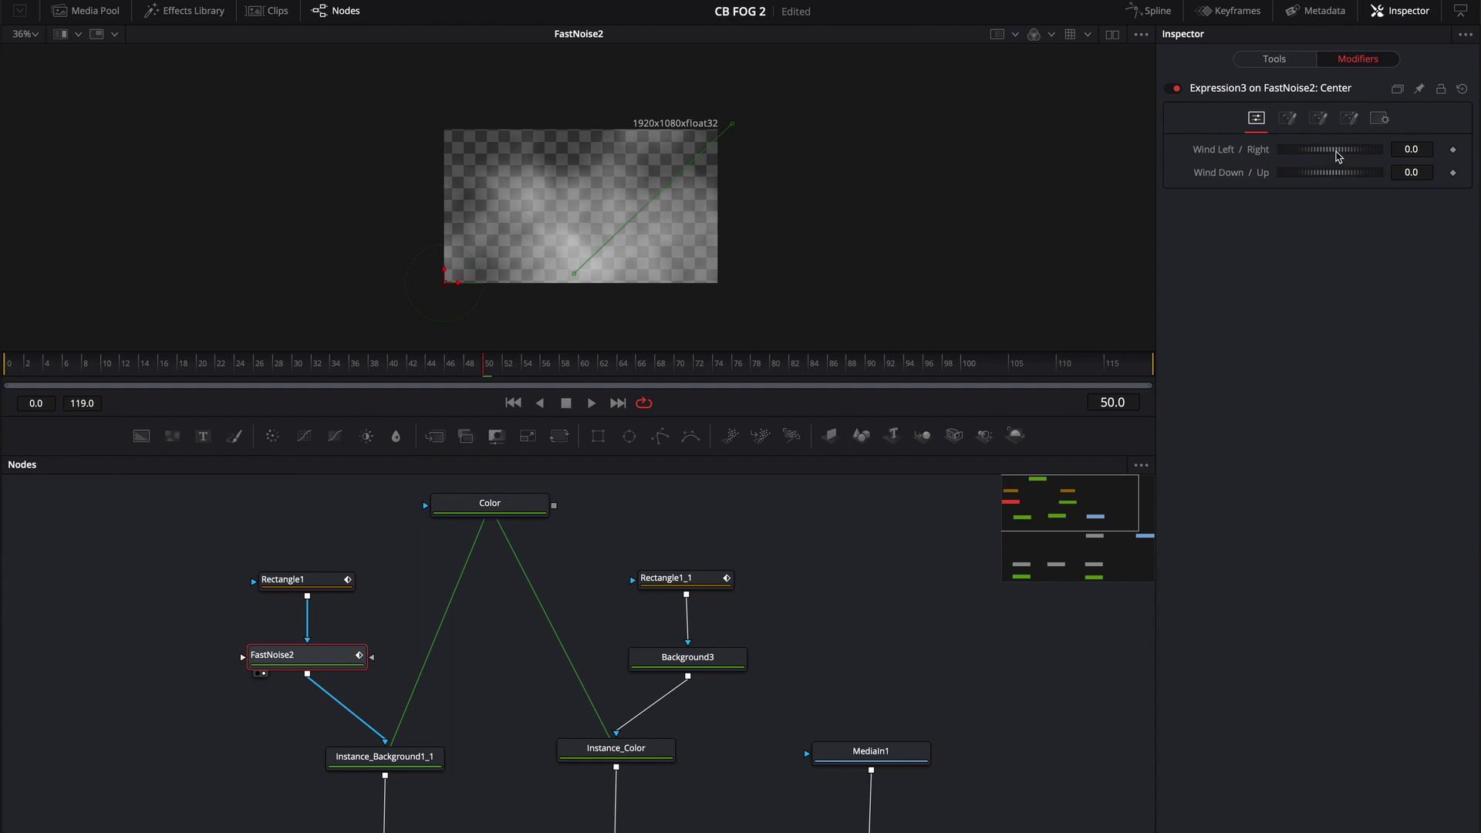
pyautogui.click(1288, 119)
pyautogui.click(1316, 122)
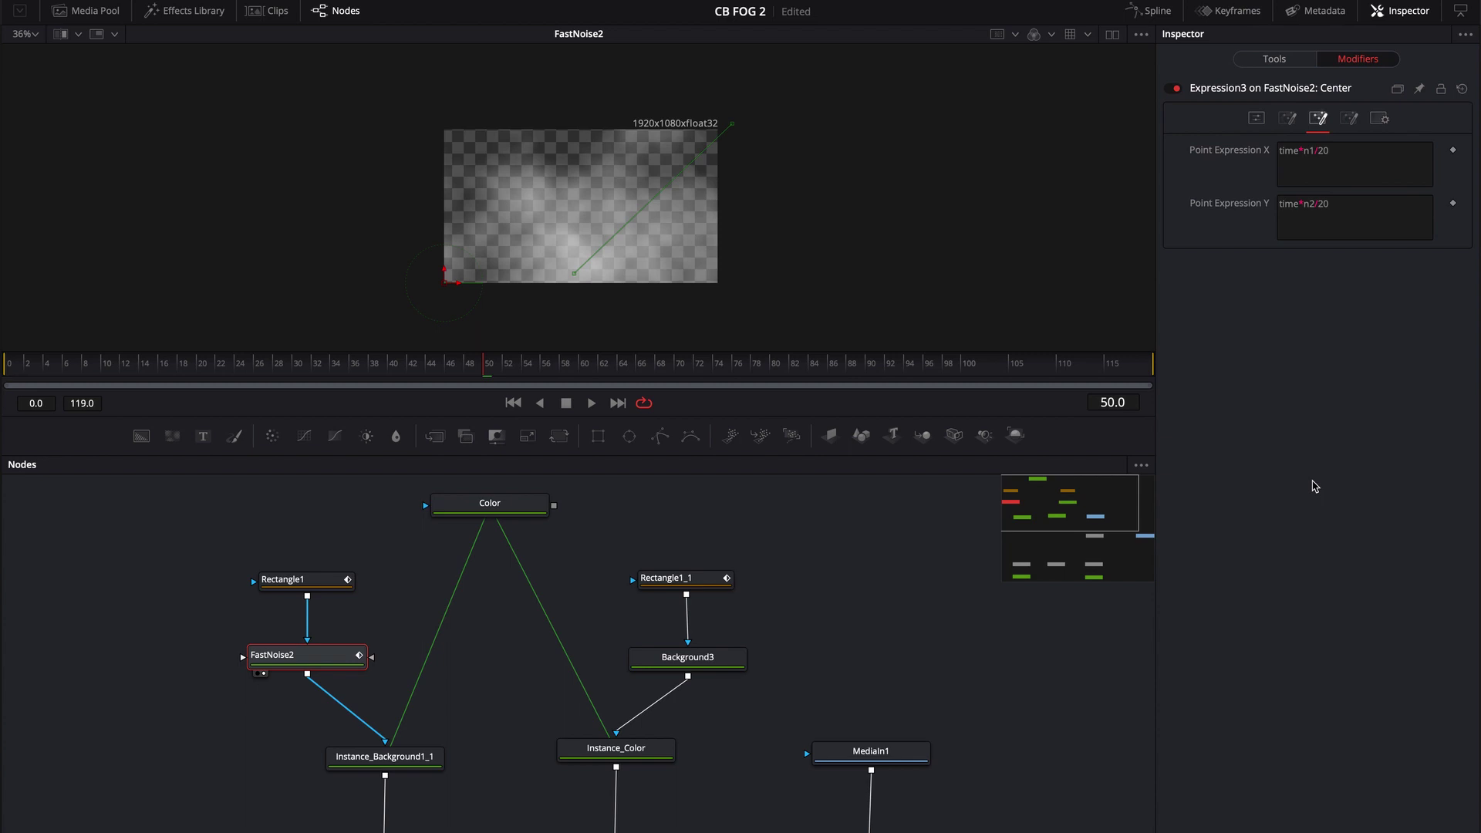
# Set Wind Left/Right to -0.442 and scrub to frame 87 to preview the drift
pyautogui.click(1256, 118)
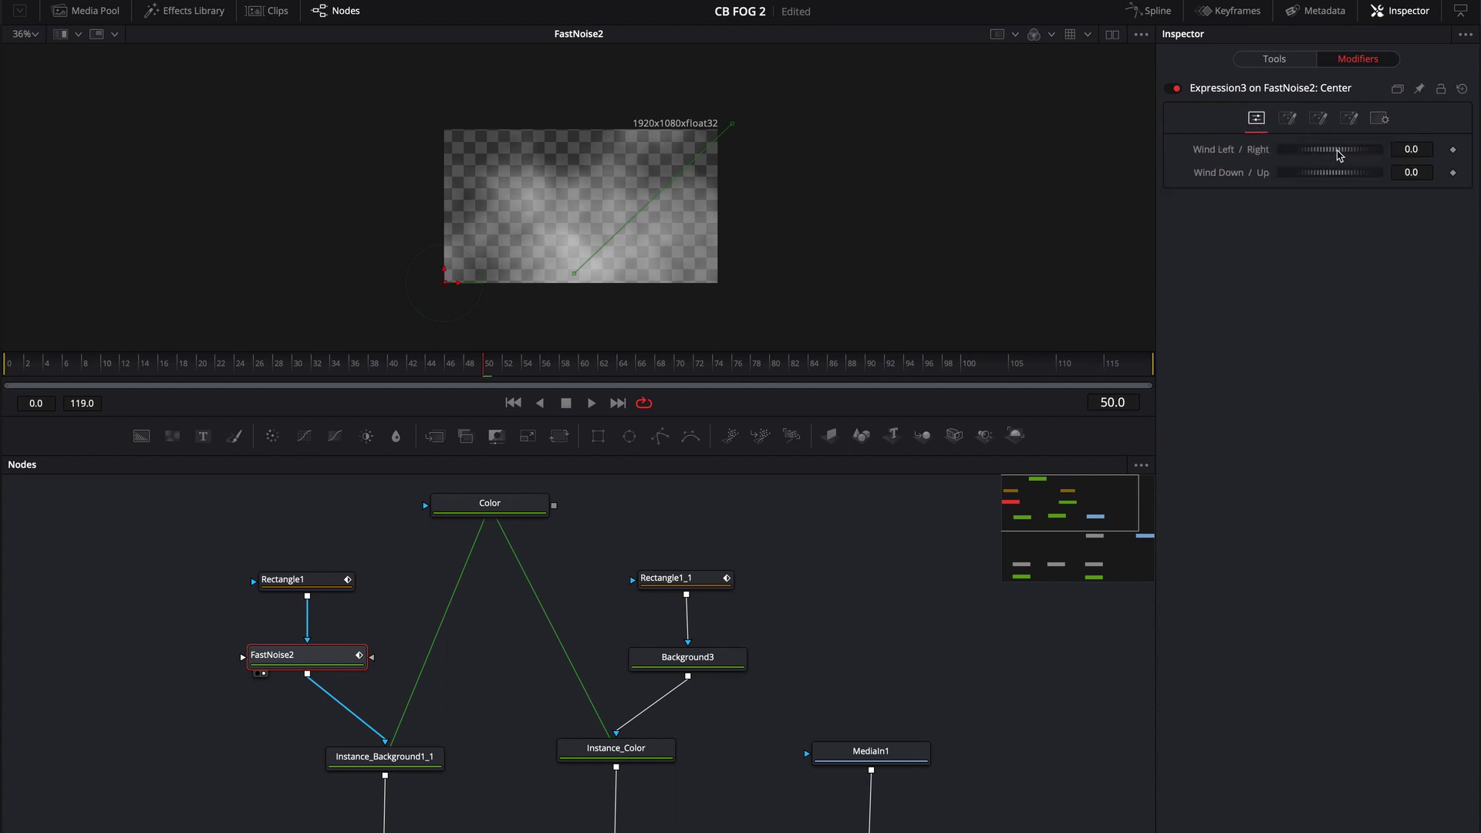
pyautogui.moveTo(1338, 154); pyautogui.dragTo(1294, 158)
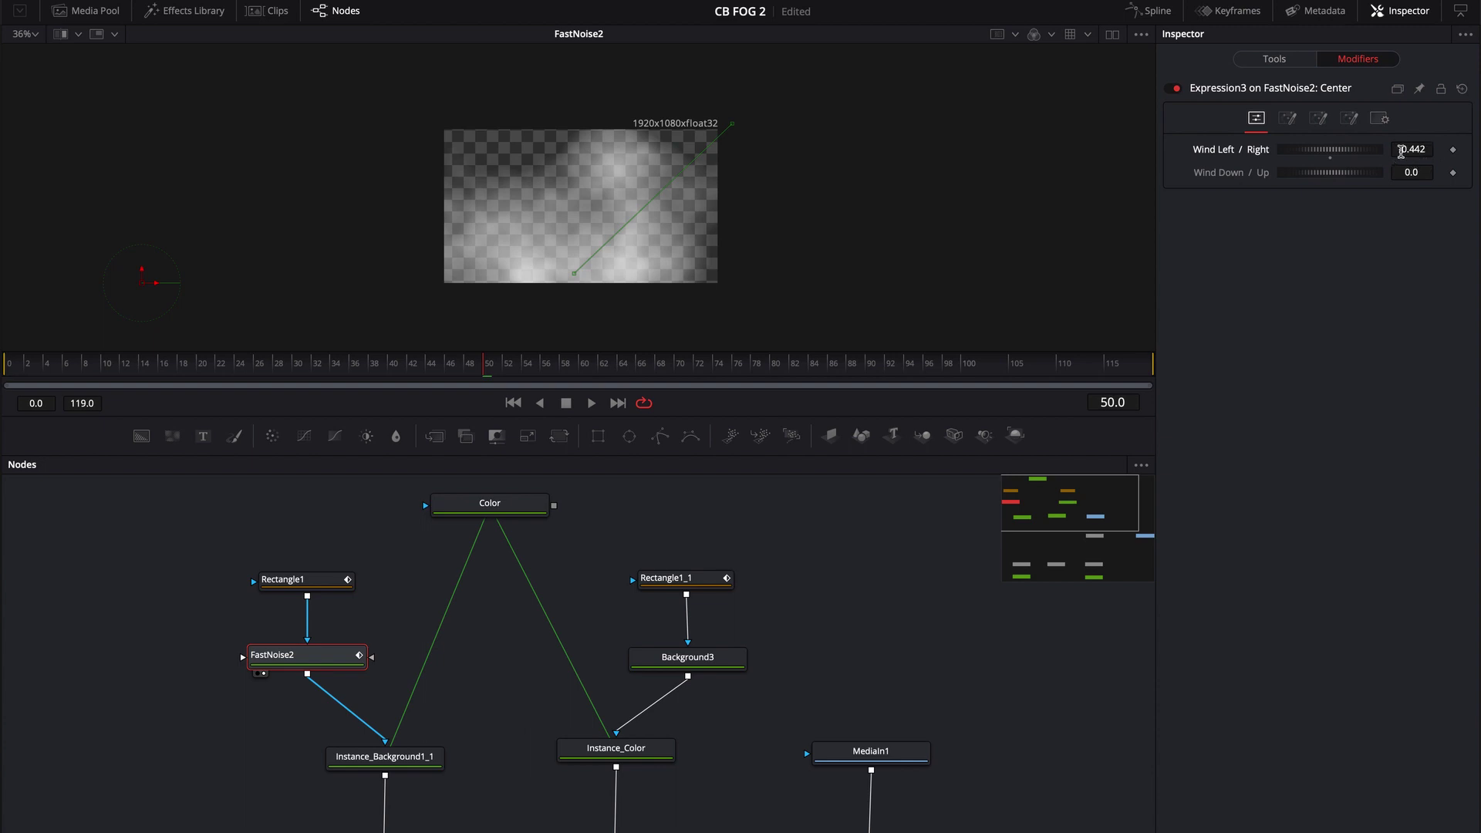
pyautogui.click(1318, 118)
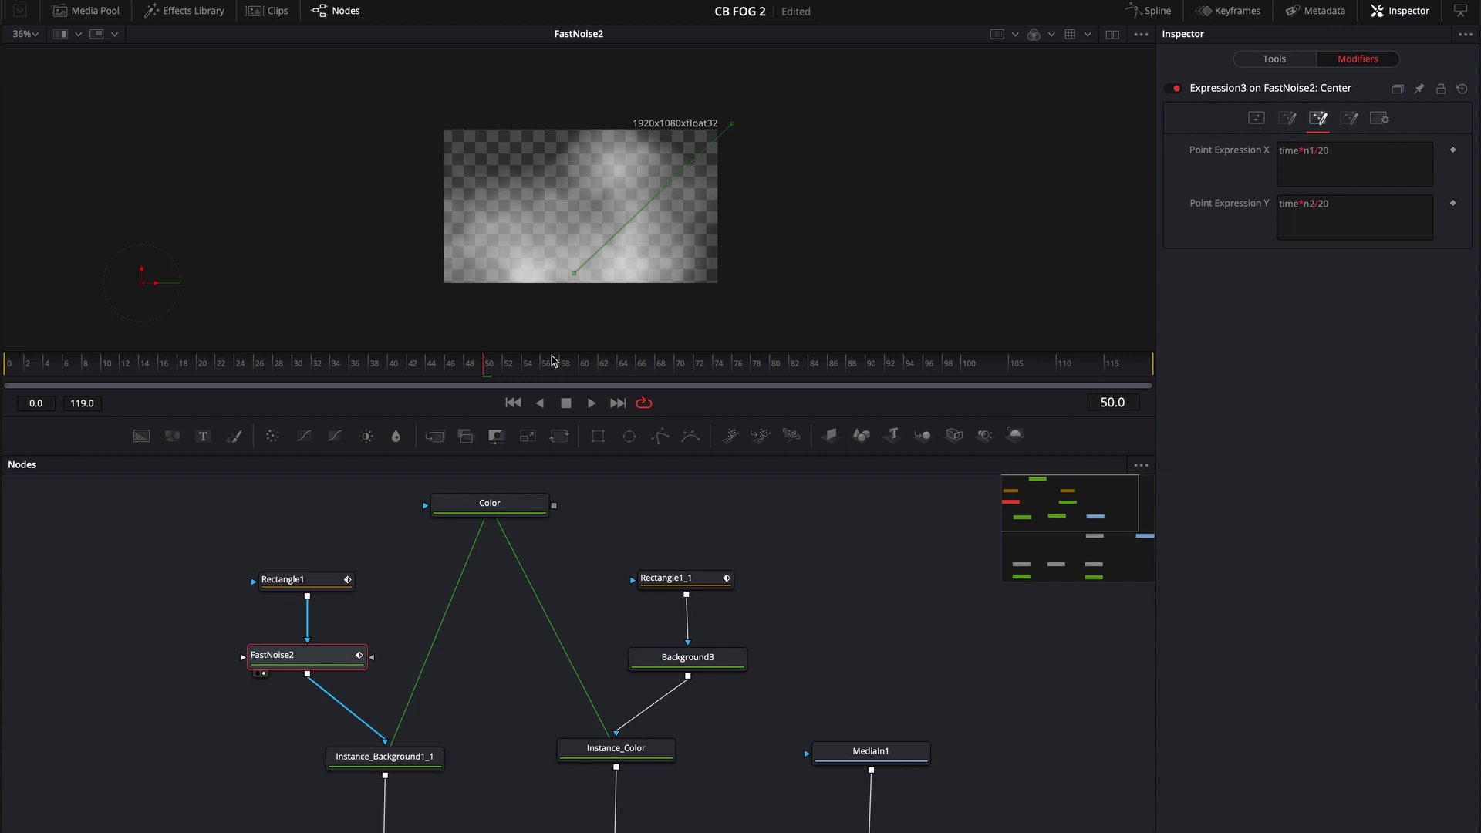
pyautogui.moveTo(154, 364); pyautogui.dragTo(841, 367)
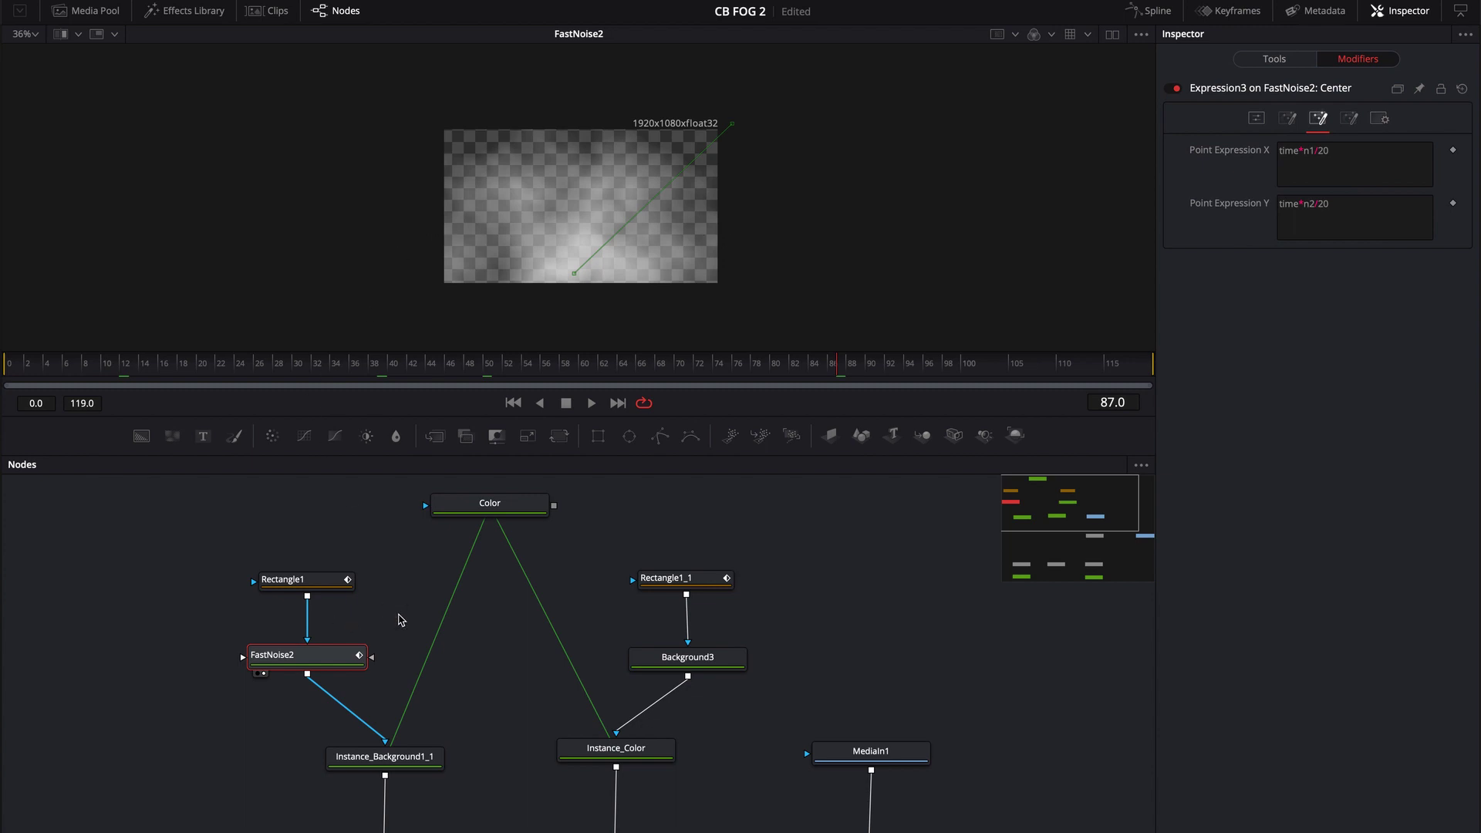
# Pan the node graph across the merge, blend, noise and background nodes
pyautogui.moveTo(386, 628); pyautogui.dragTo(331, 614)
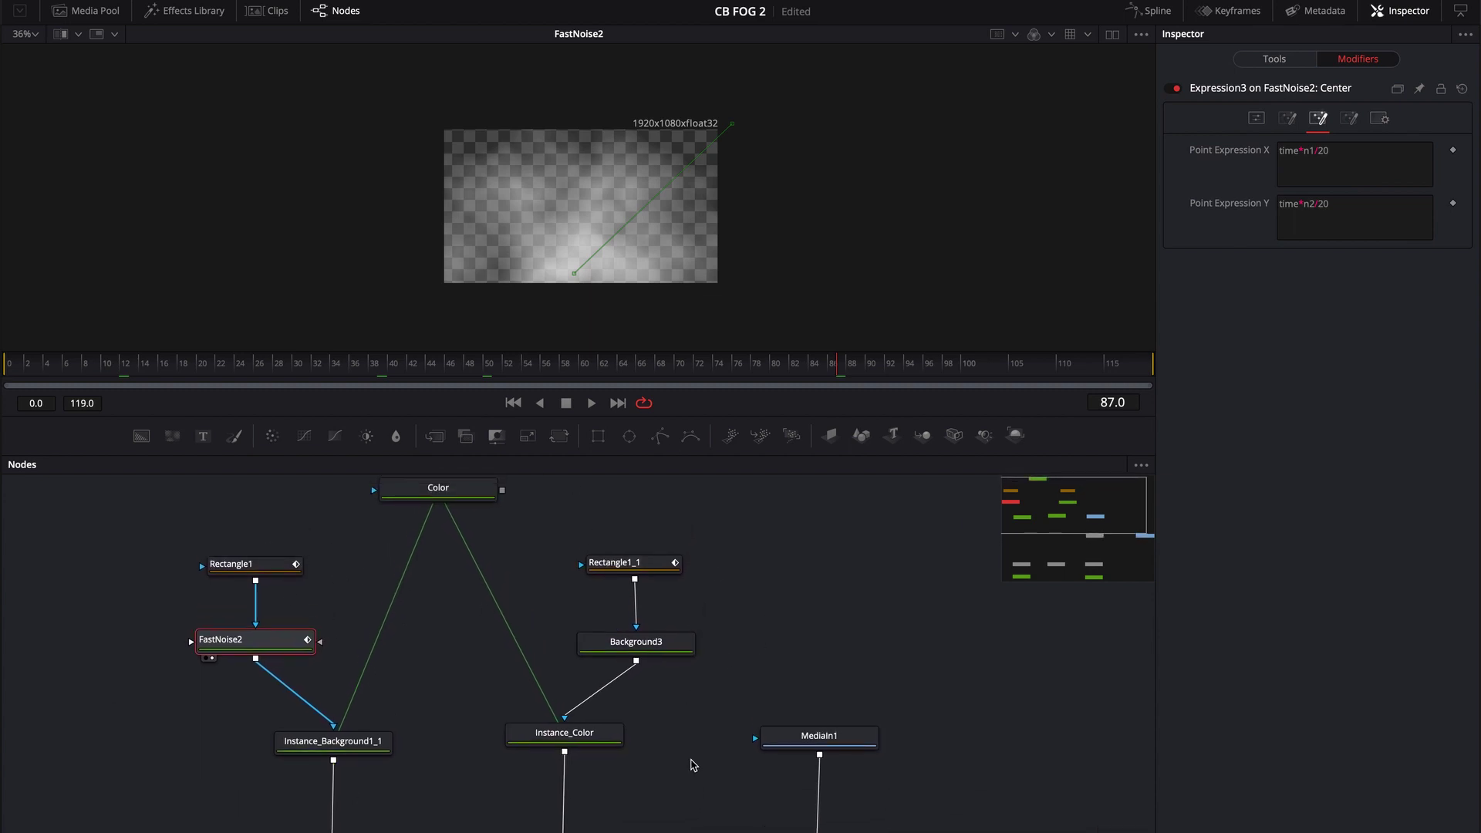
pyautogui.moveTo(693, 765); pyautogui.dragTo(674, 562)
pyautogui.moveTo(664, 731)
pyautogui.mouseDown()
pyautogui.moveTo(661, 621)
pyautogui.moveTo(686, 739)
pyautogui.mouseUp()
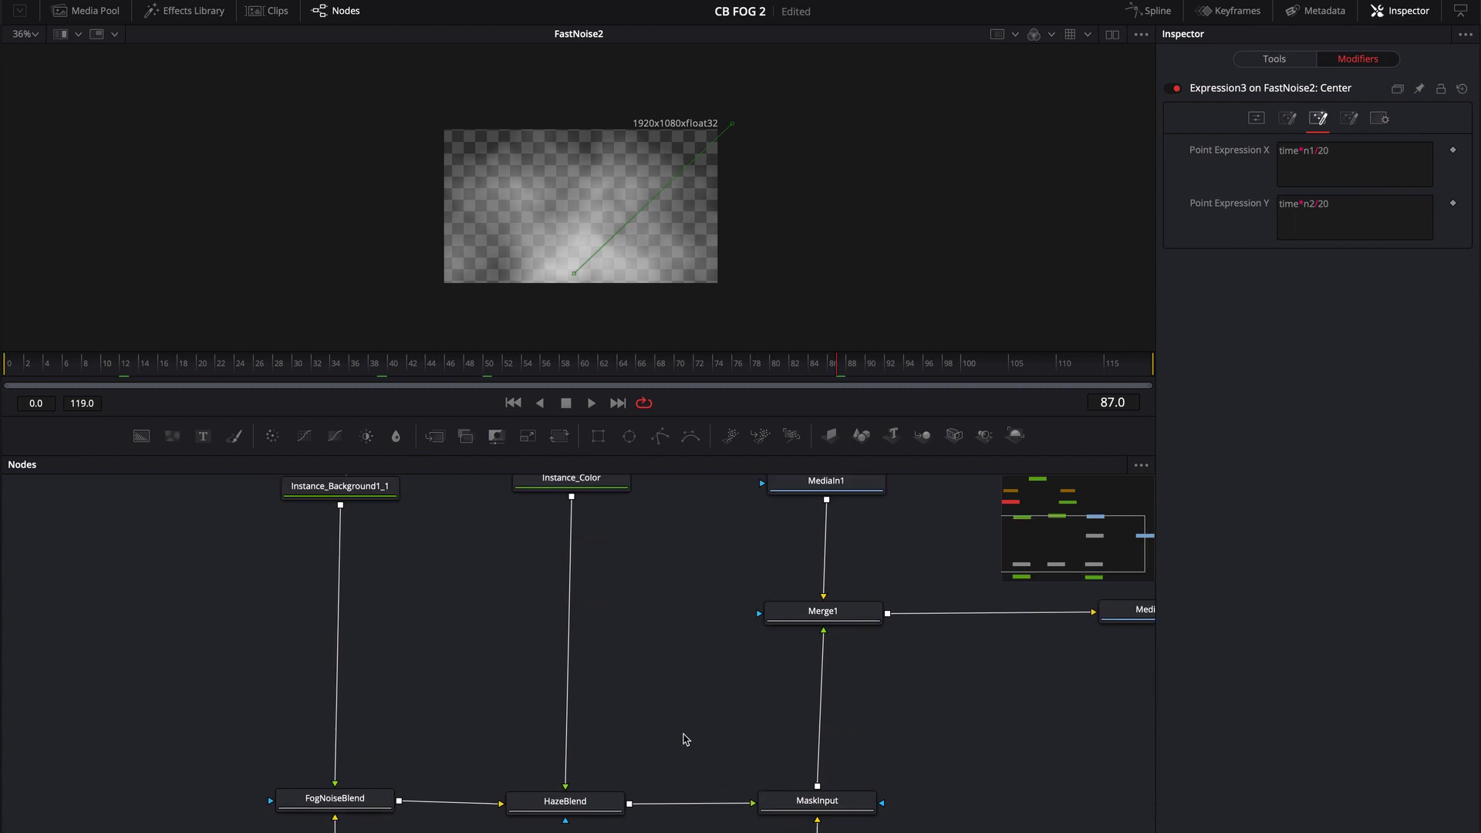
pyautogui.moveTo(692, 605); pyautogui.dragTo(704, 734)
pyautogui.moveTo(781, 528); pyautogui.dragTo(774, 636)
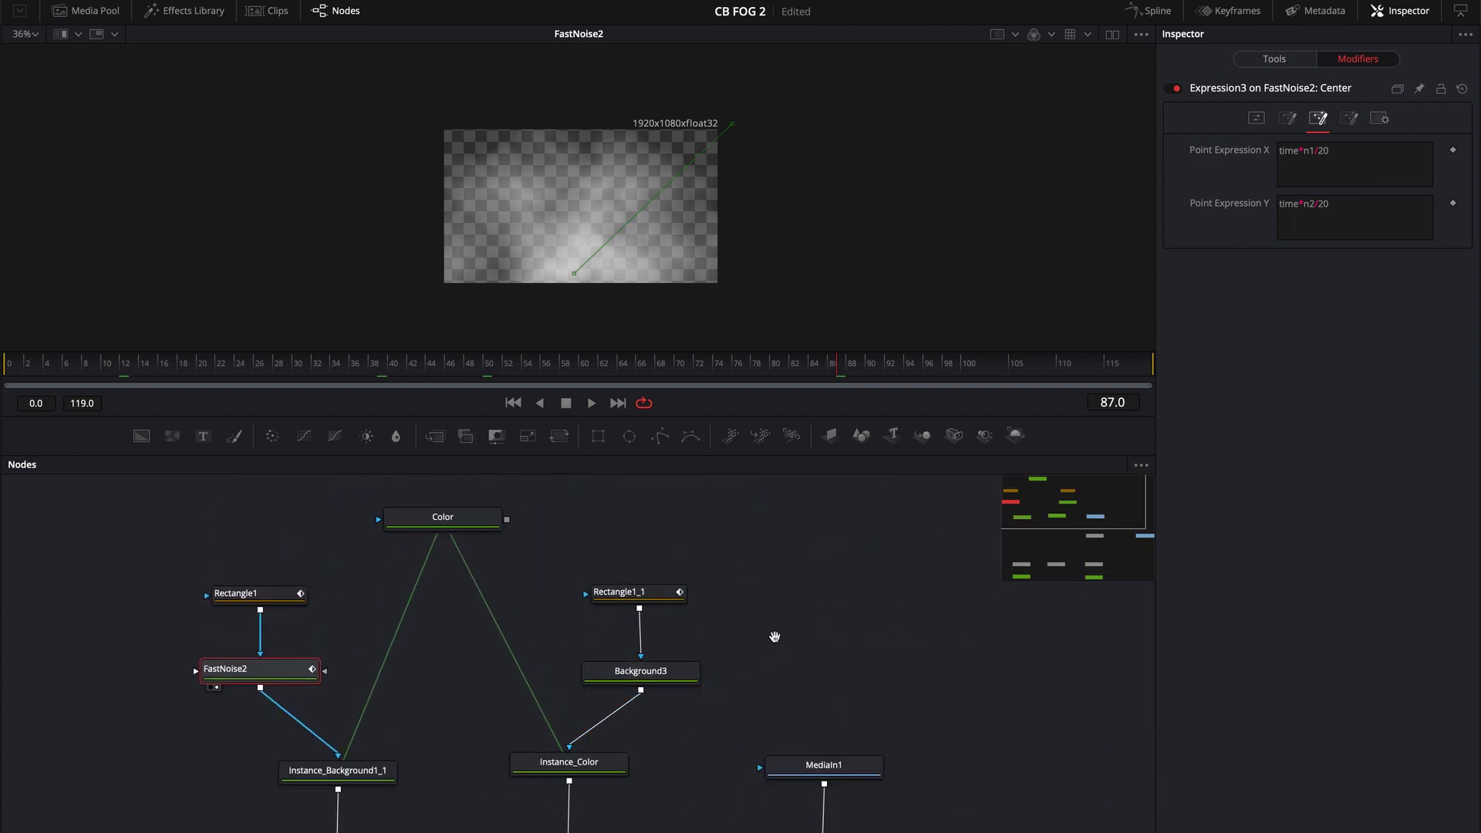